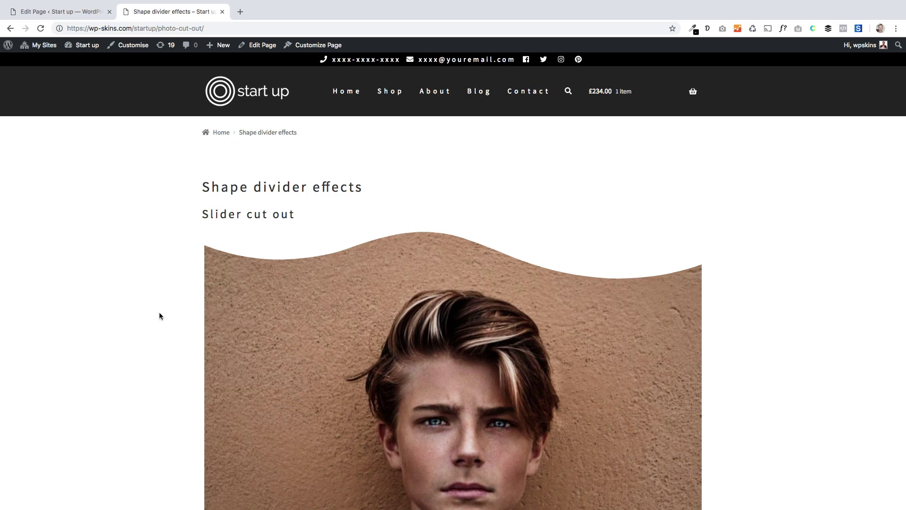
Browse the live slider demo page, stepping between its first and second slides
scroll(133, 327, down, 3)
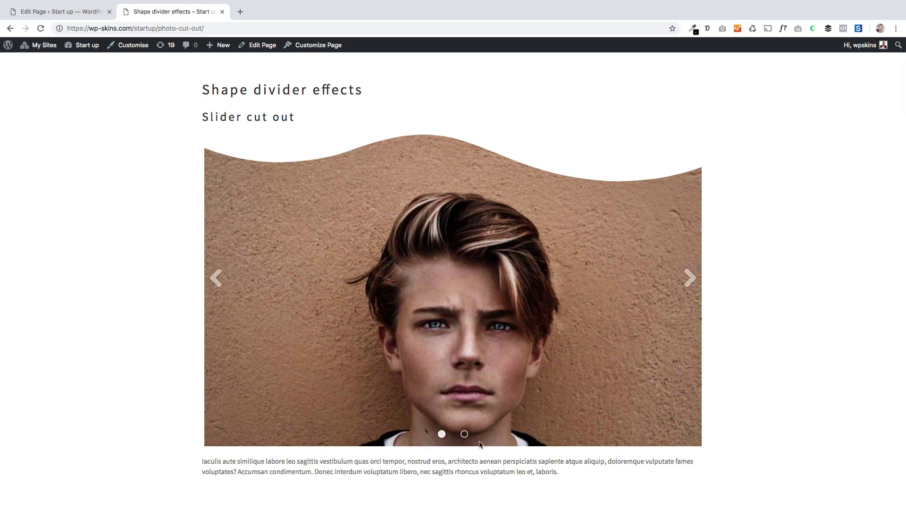
click(465, 434)
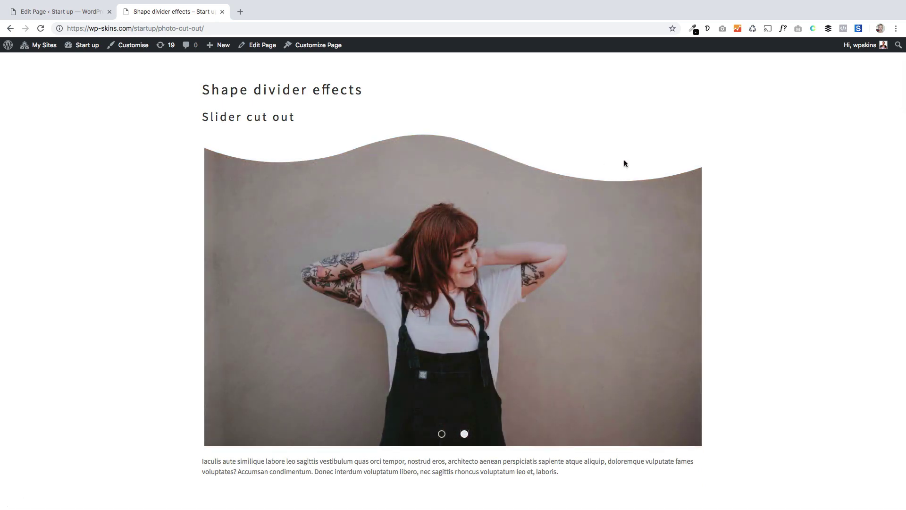
click(441, 434)
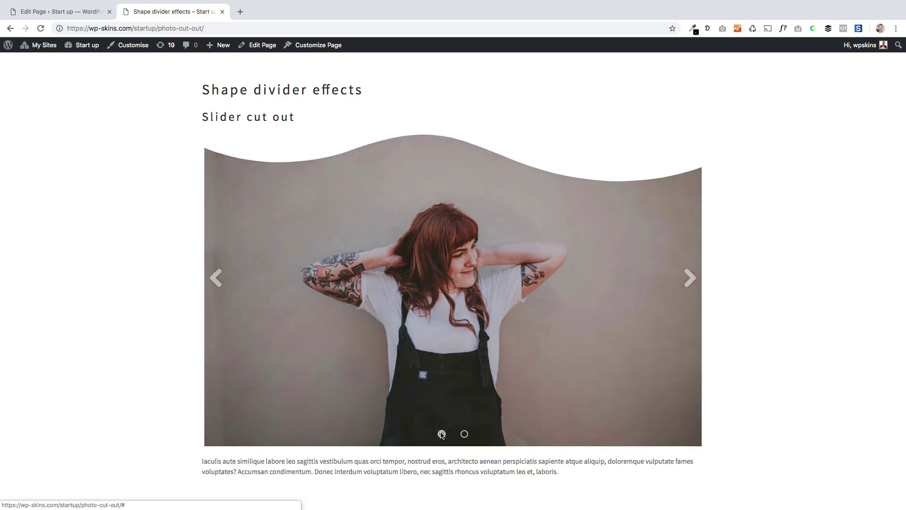
scroll(217, 393, down, 10)
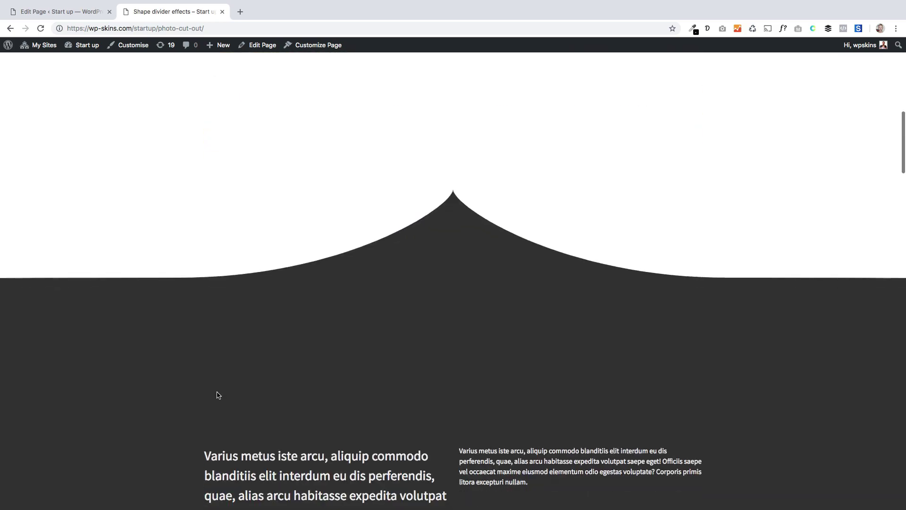
scroll(219, 395, down, 3)
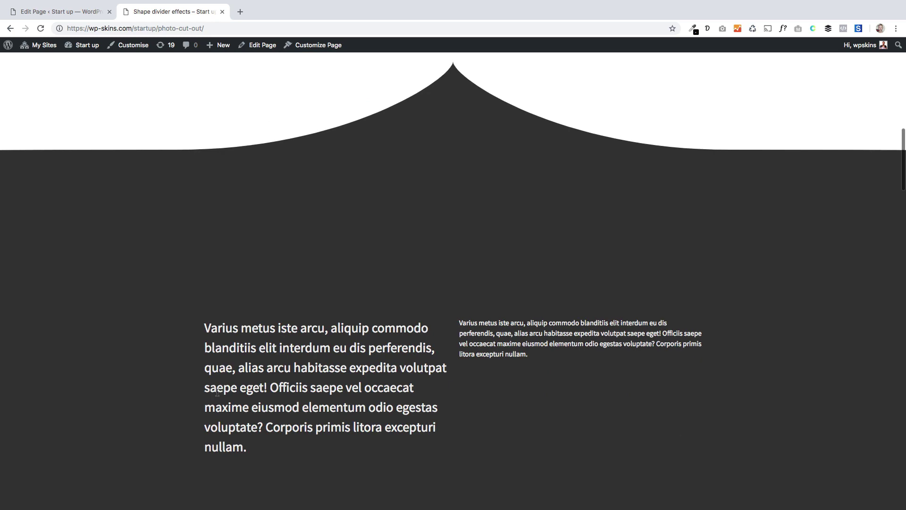
scroll(218, 394, down, 3)
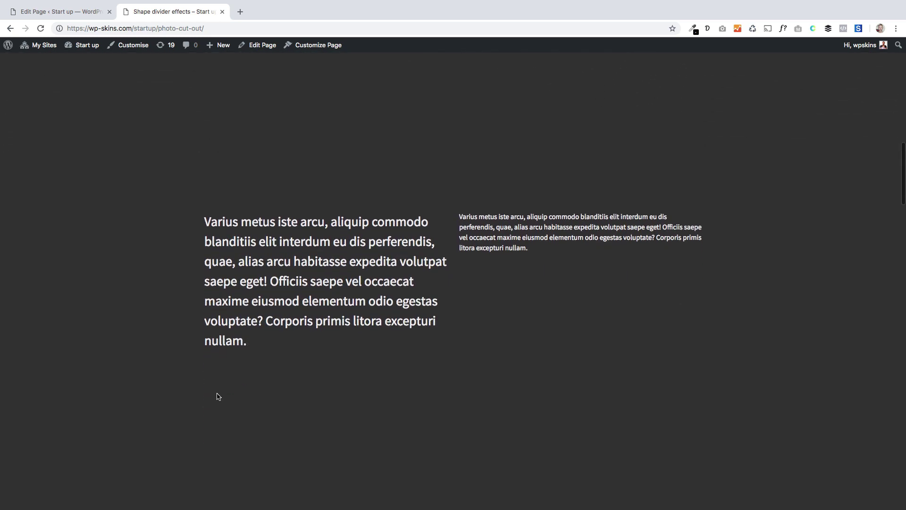
scroll(219, 398, down, 4)
scroll(217, 403, up, 10)
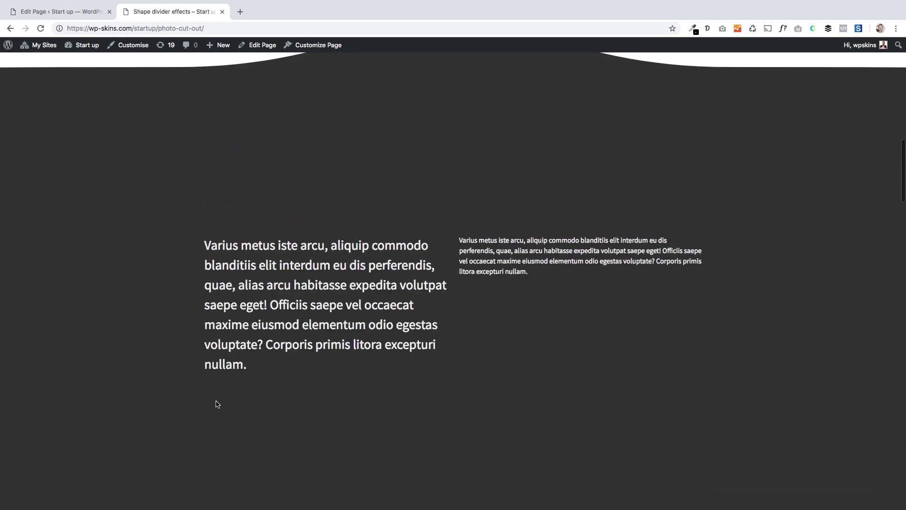
scroll(217, 404, down, 3)
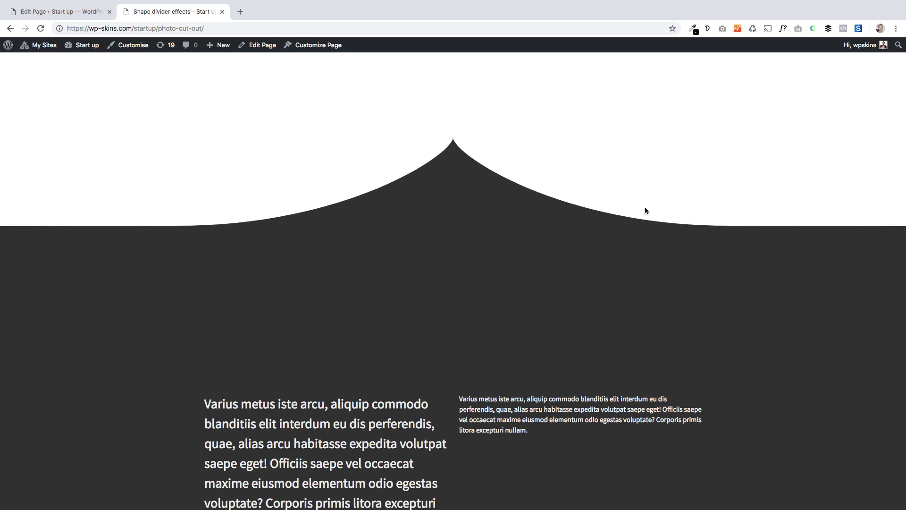
scroll(433, 351, down, 3)
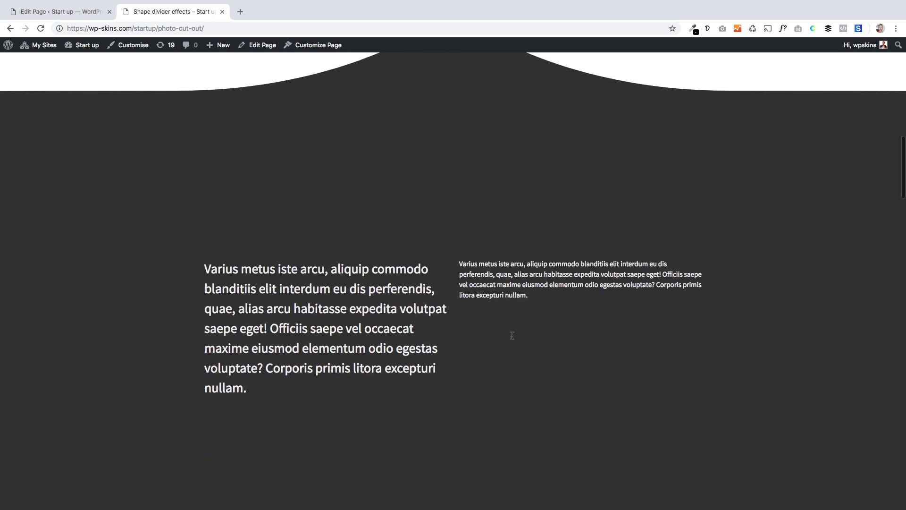
scroll(472, 340, down, 5)
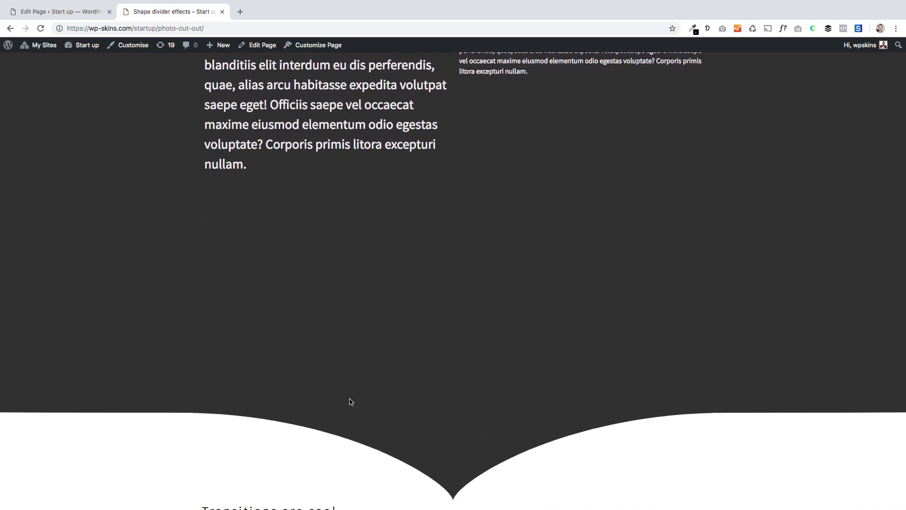
scroll(364, 387, down, 7)
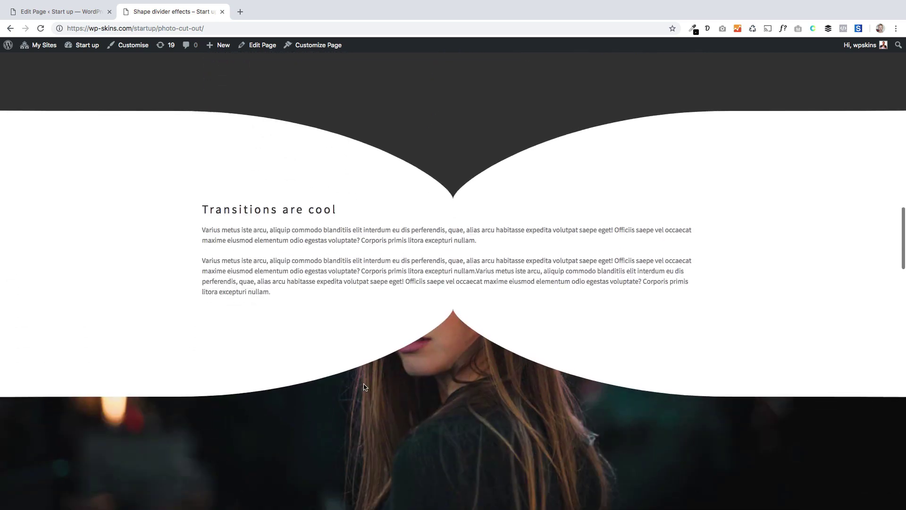
scroll(364, 387, down, 7)
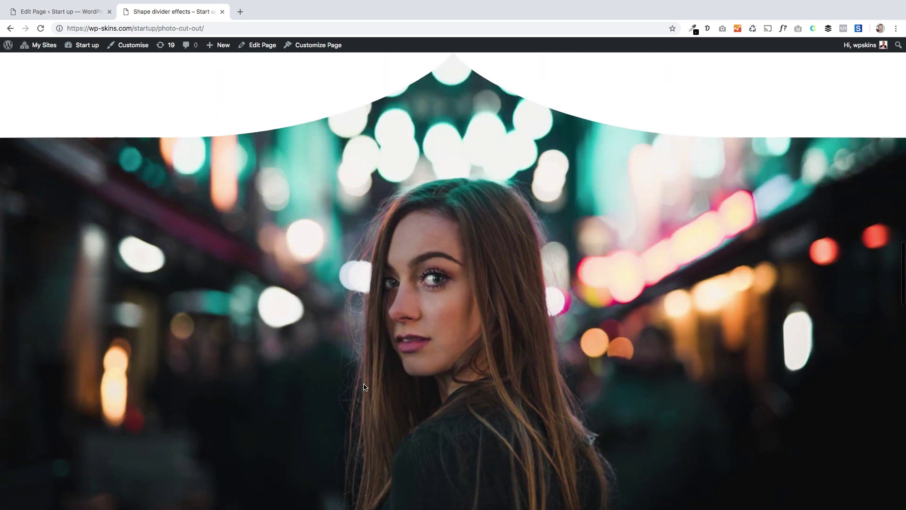
scroll(365, 387, up, 4)
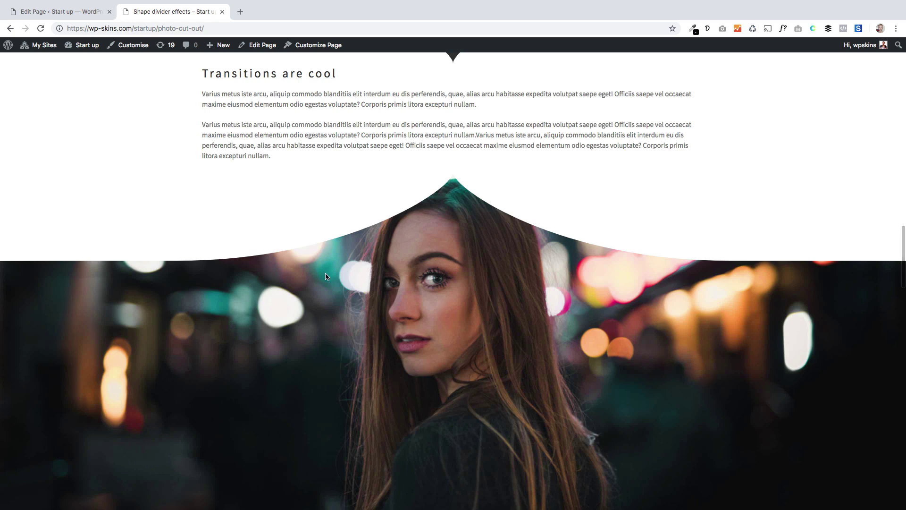
scroll(364, 345, down, 7)
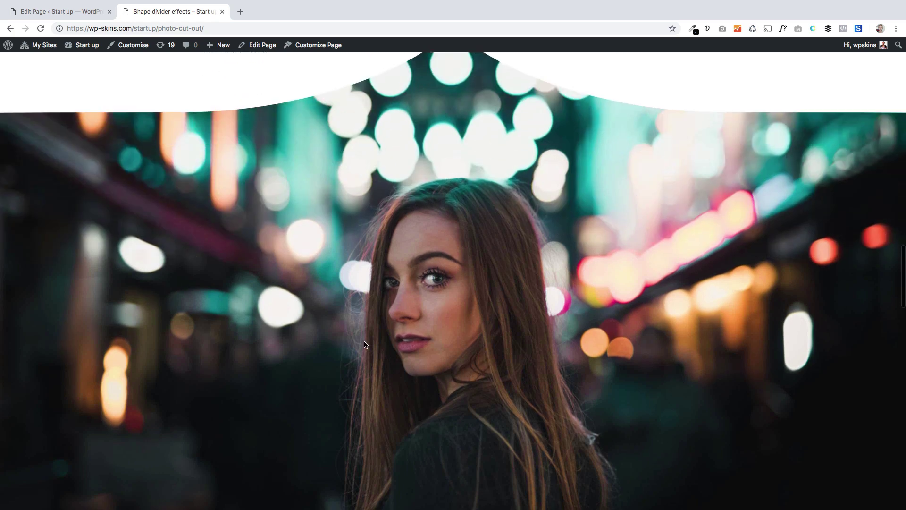
scroll(364, 345, up, 5)
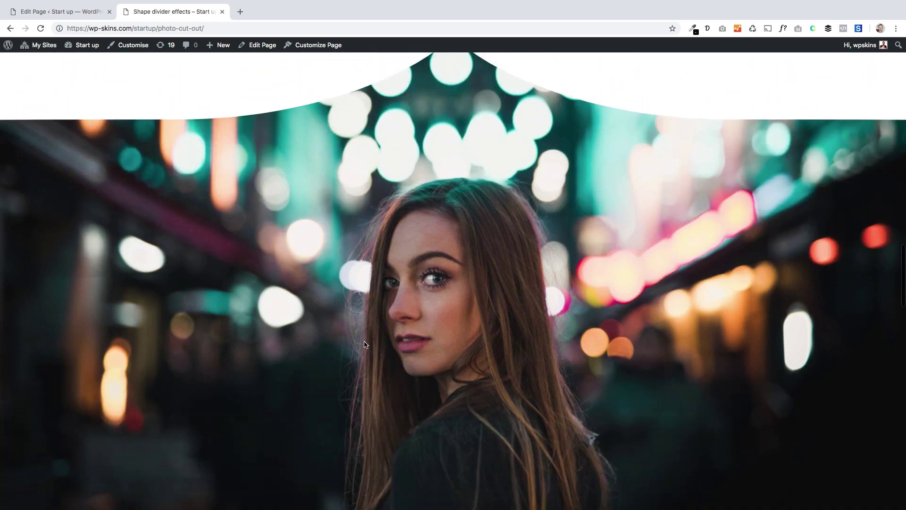
scroll(364, 345, down, 5)
scroll(364, 345, up, 5)
scroll(365, 345, down, 5)
scroll(364, 345, down, 8)
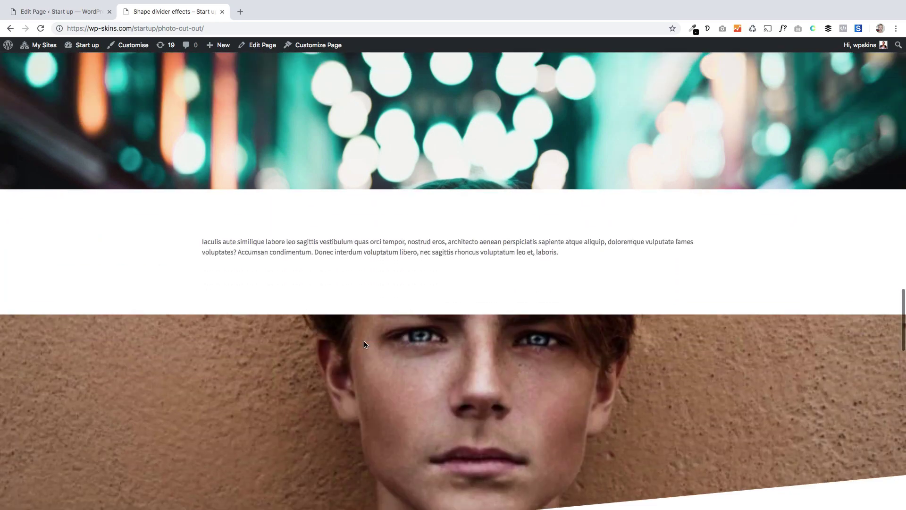
scroll(388, 316, up, 8)
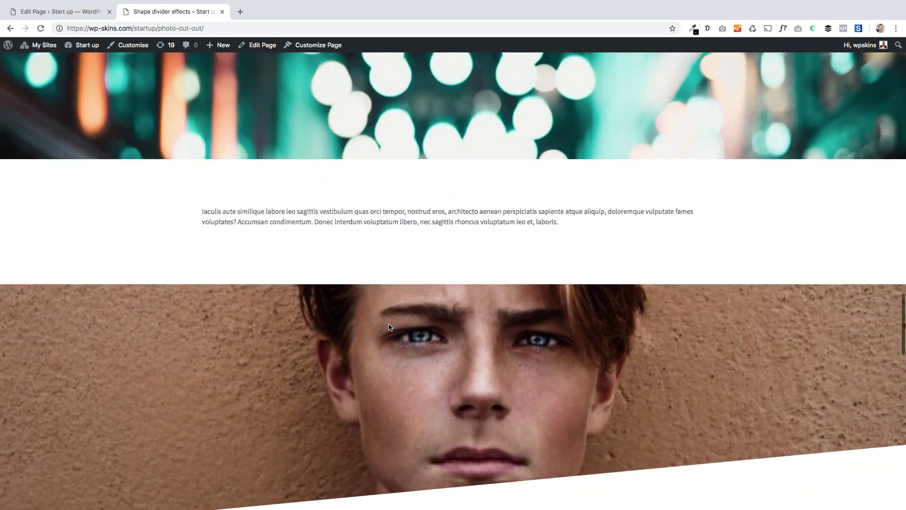
scroll(371, 329, down, 4)
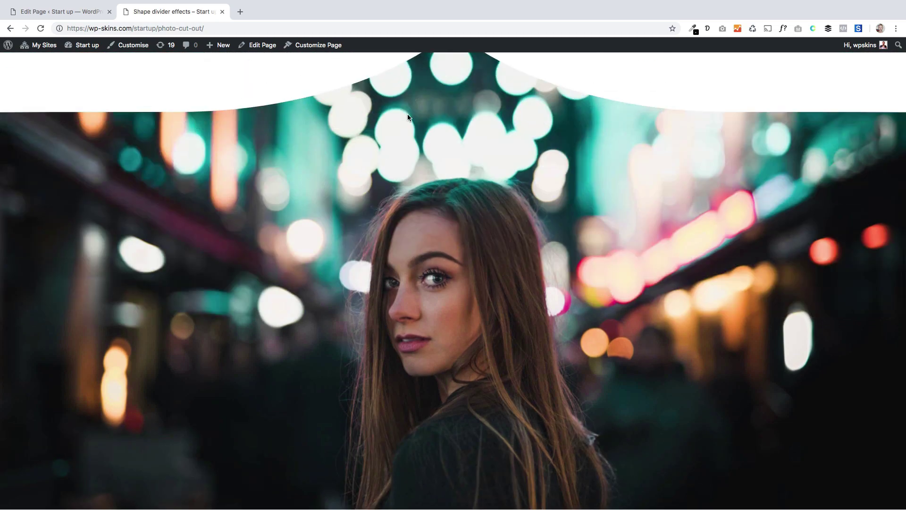
scroll(473, 330, down, 15)
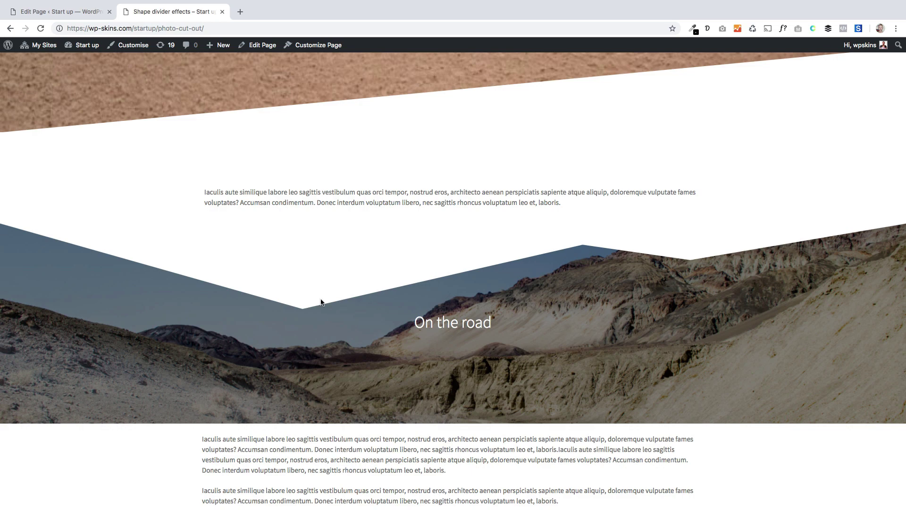
Return to the 'Slider cut out' page draft in the block editor
scroll(314, 352, down, 10)
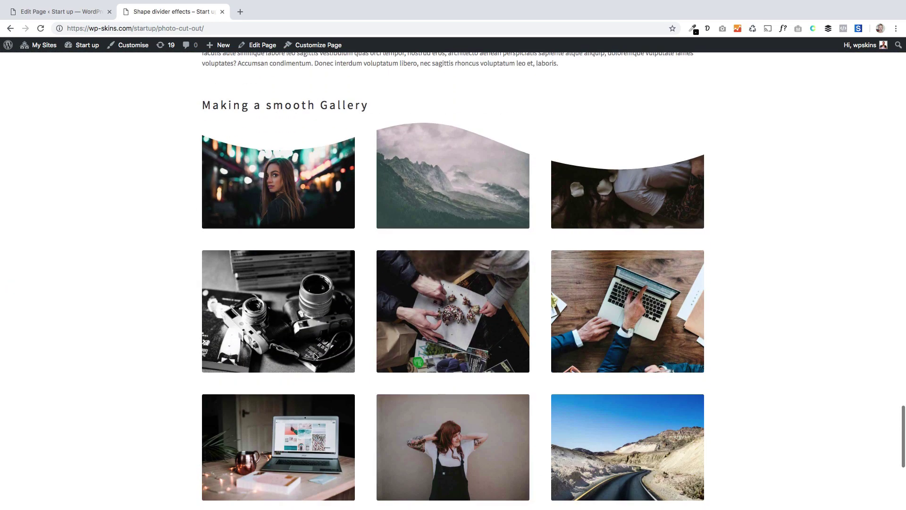
scroll(292, 357, up, 1)
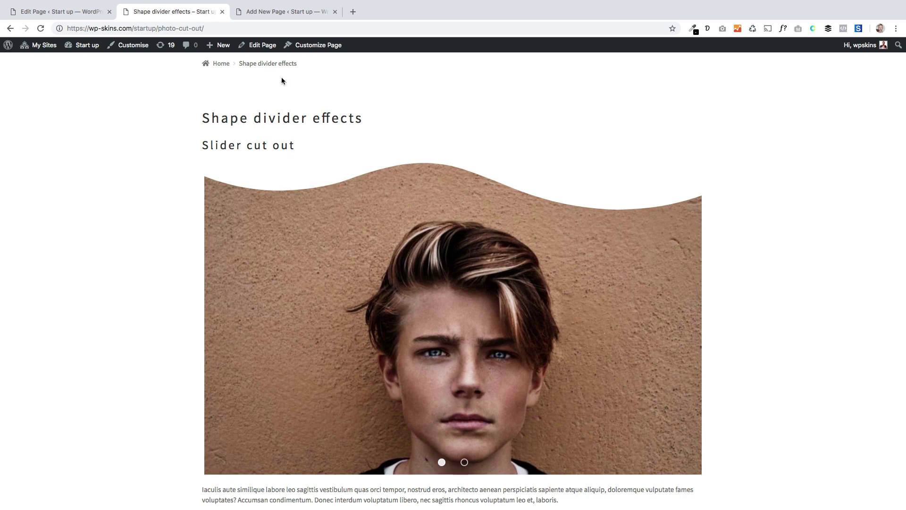
click(279, 14)
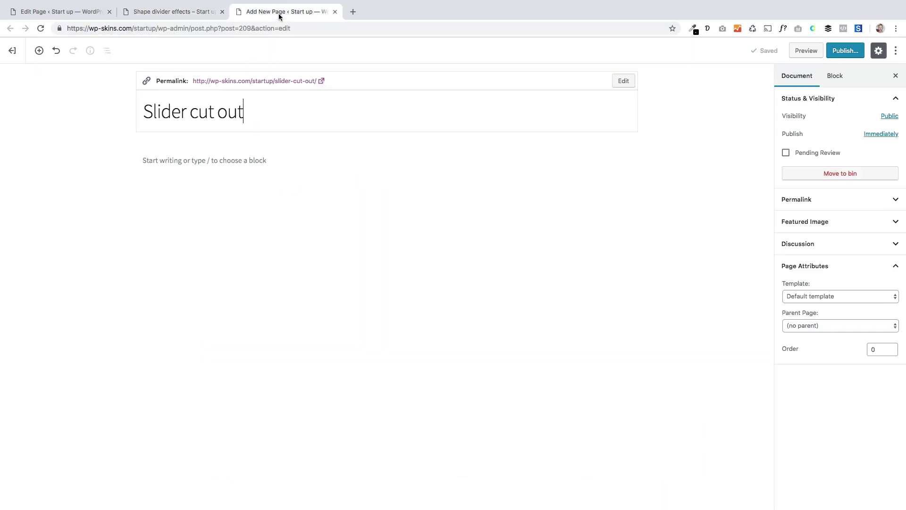
Insert a Caxton Slider block below the title and open Slide 1's image picker
click(194, 159)
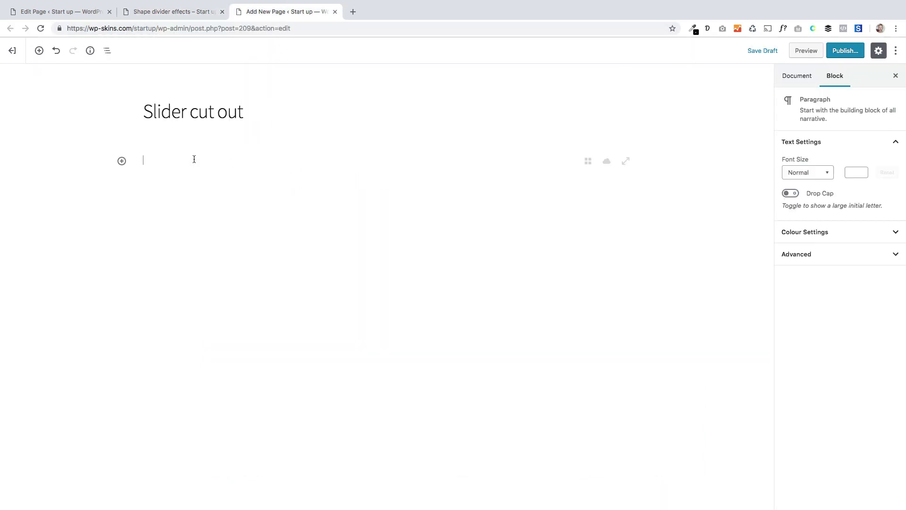
click(122, 161)
scroll(200, 317, down, 10)
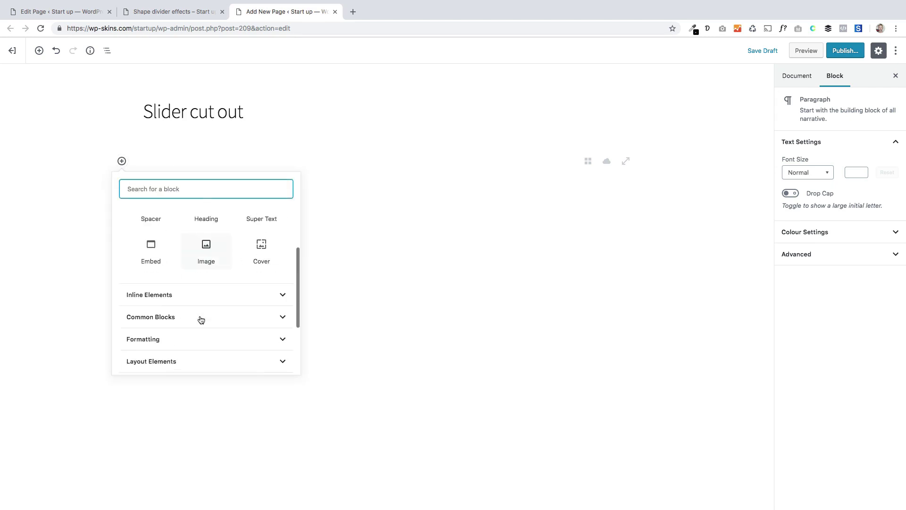
click(172, 335)
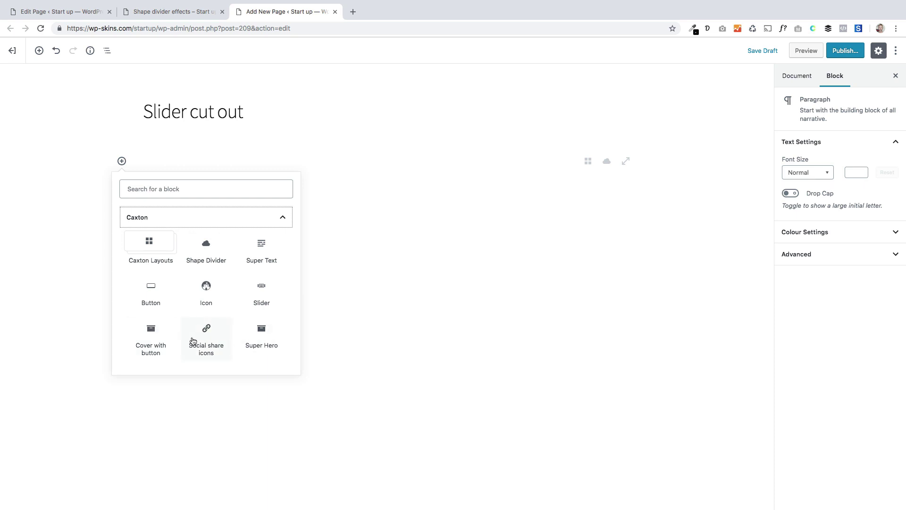
click(262, 290)
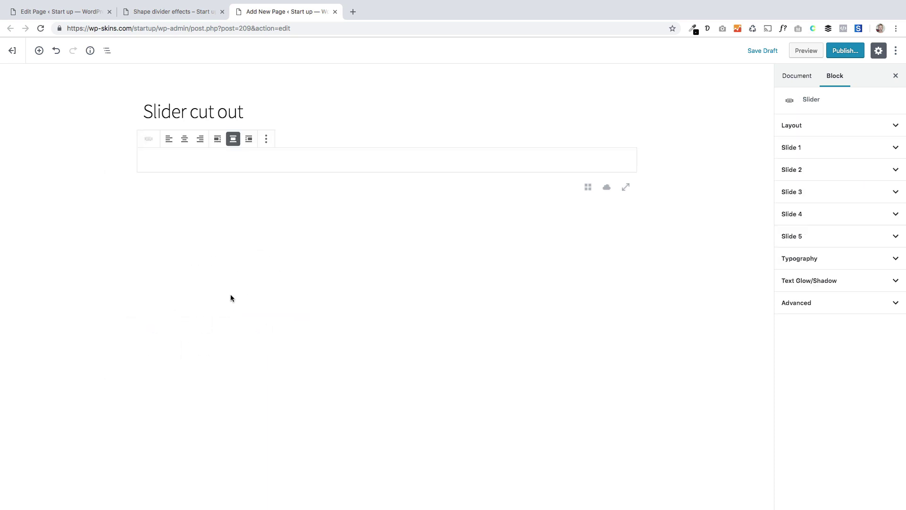
click(832, 156)
click(805, 178)
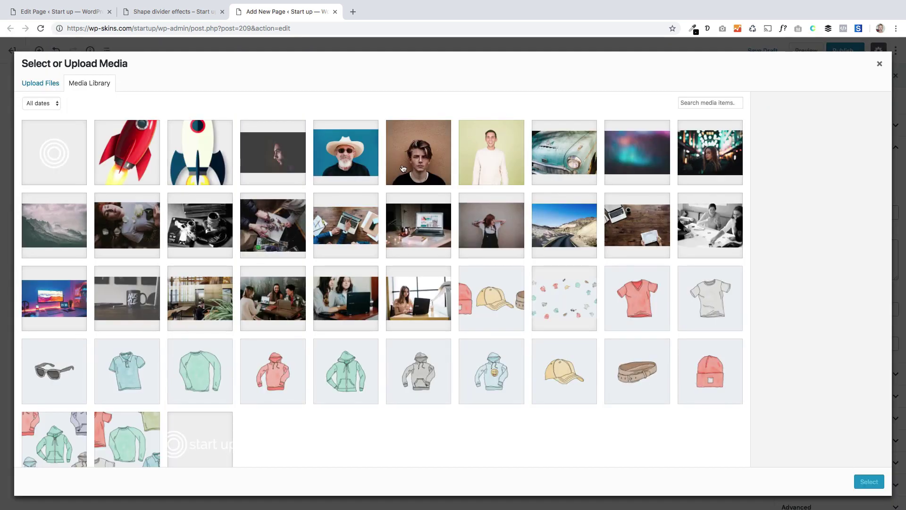
Use the young man's portrait as the first slide's image
click(404, 168)
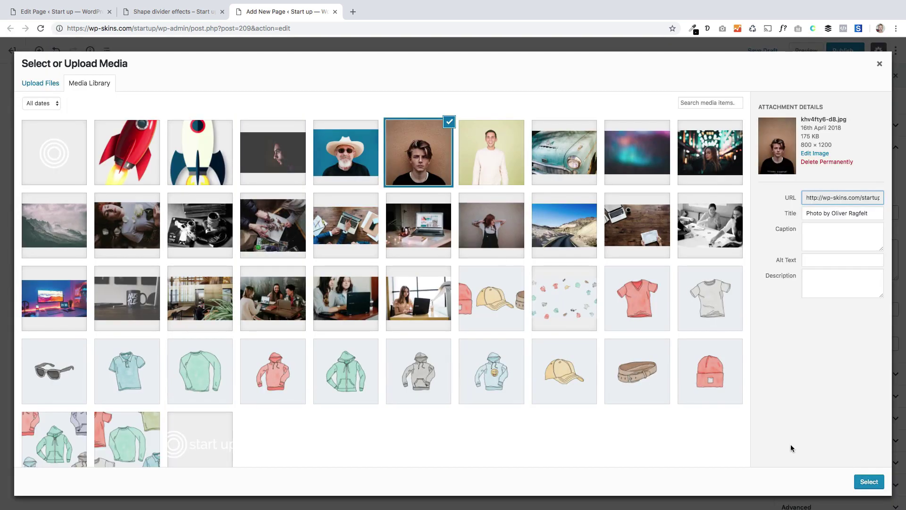
click(867, 481)
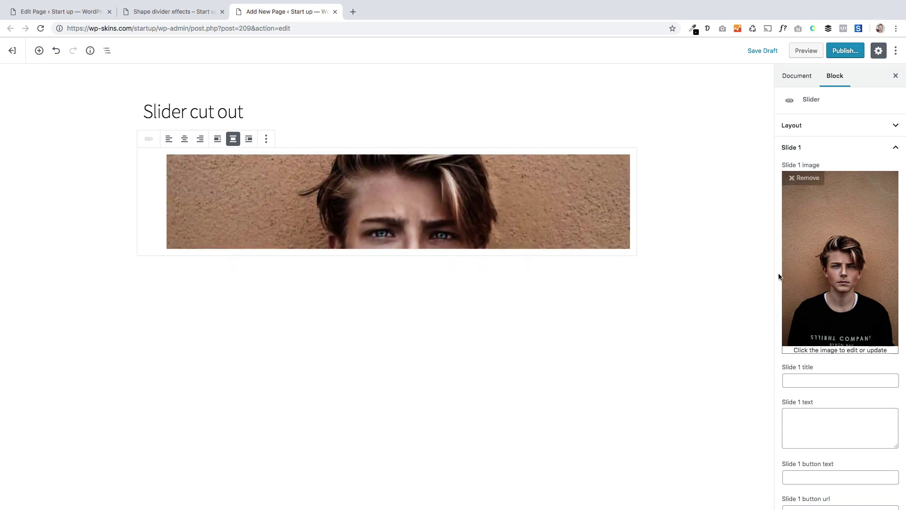
scroll(836, 435, down, 5)
Set the smiling man photo from the Media Library as the Slide 2 image
click(802, 393)
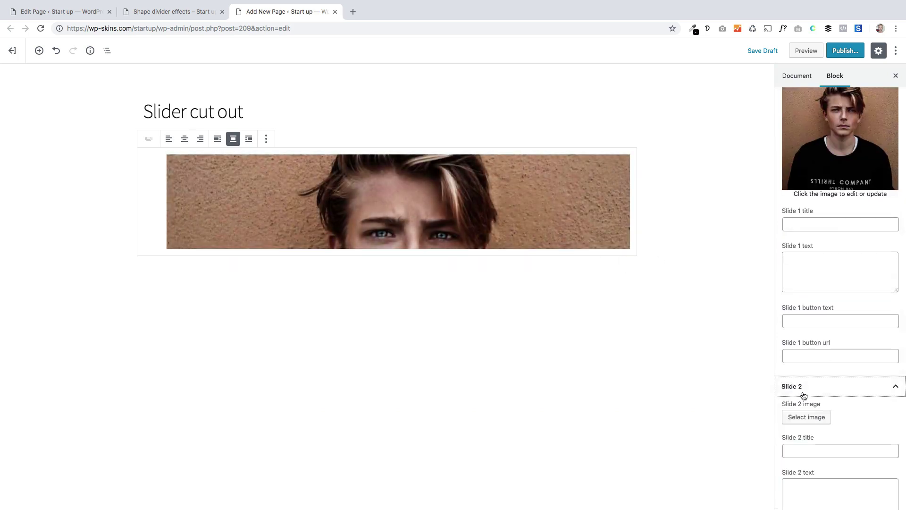
scroll(808, 378, down, 2)
click(806, 338)
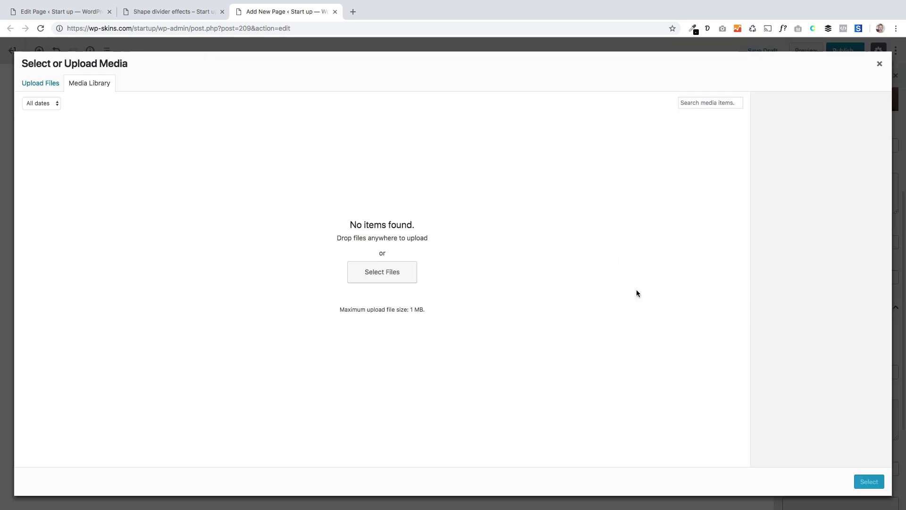
click(405, 279)
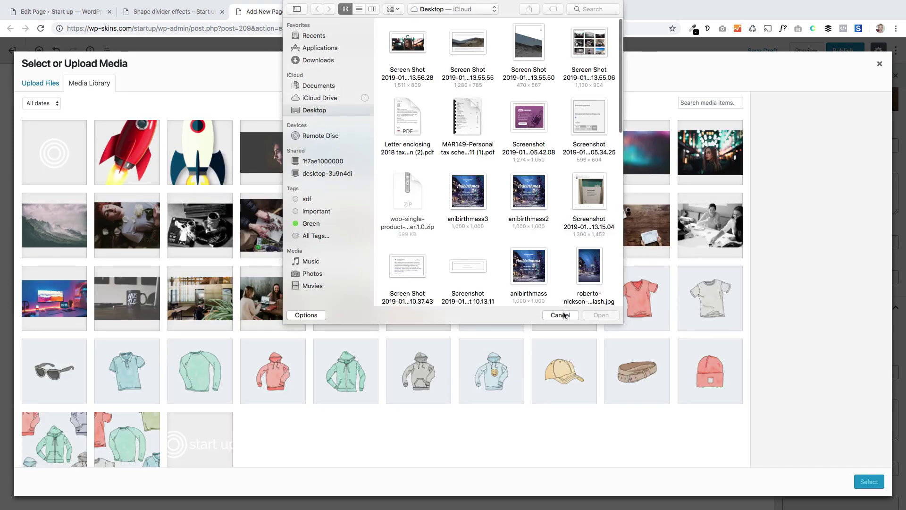
click(560, 315)
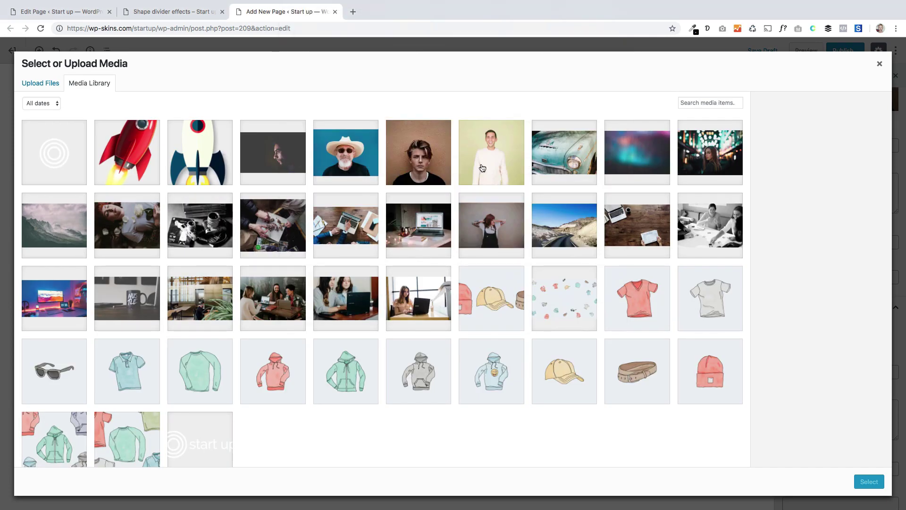
click(483, 168)
click(869, 481)
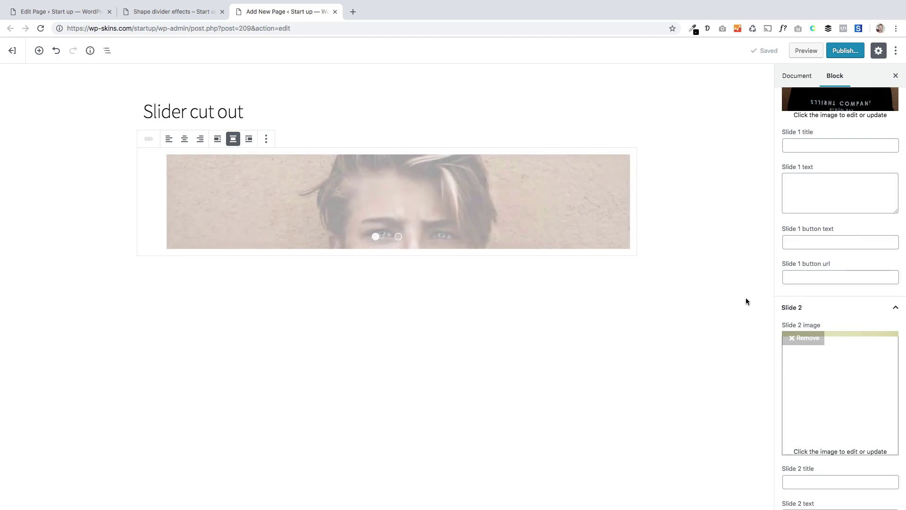
Raise the slider's Layout height to 66
scroll(806, 276, up, 5)
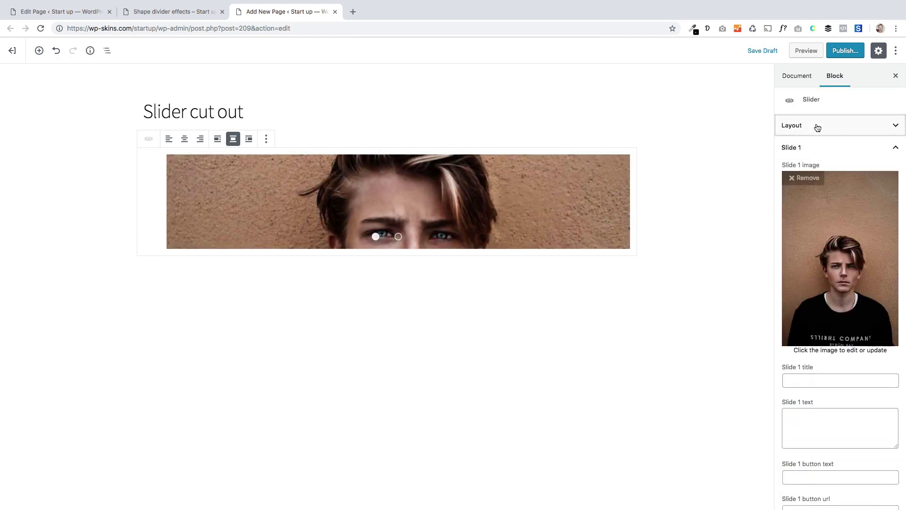
click(818, 125)
drag(826, 155, 819, 156)
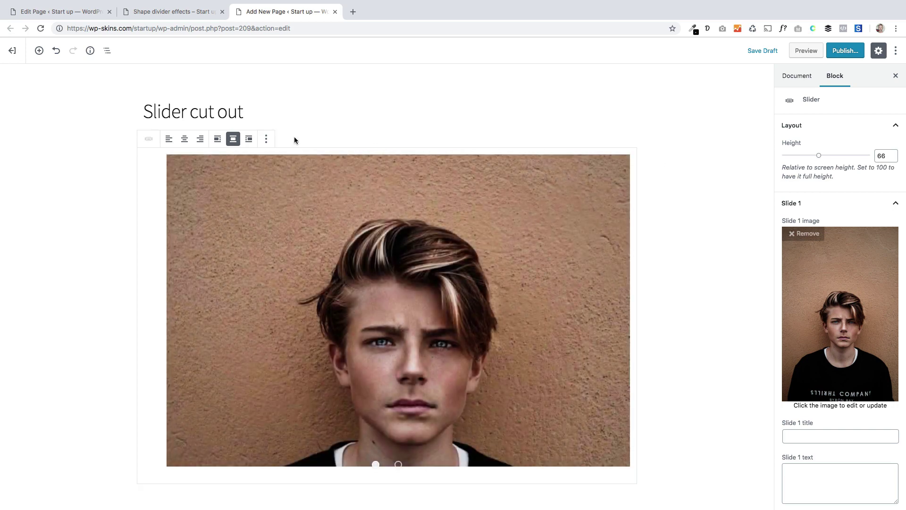
Add an empty paragraph block after the page title
click(324, 122)
key(Return)
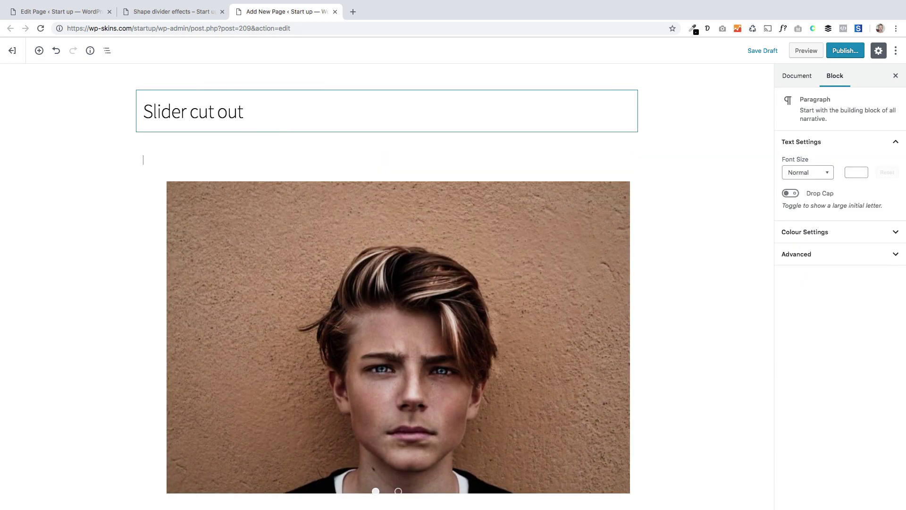
click(122, 161)
Insert a Shape Divider block above the slider, found by searching 'shap'
scroll(183, 336, down, 5)
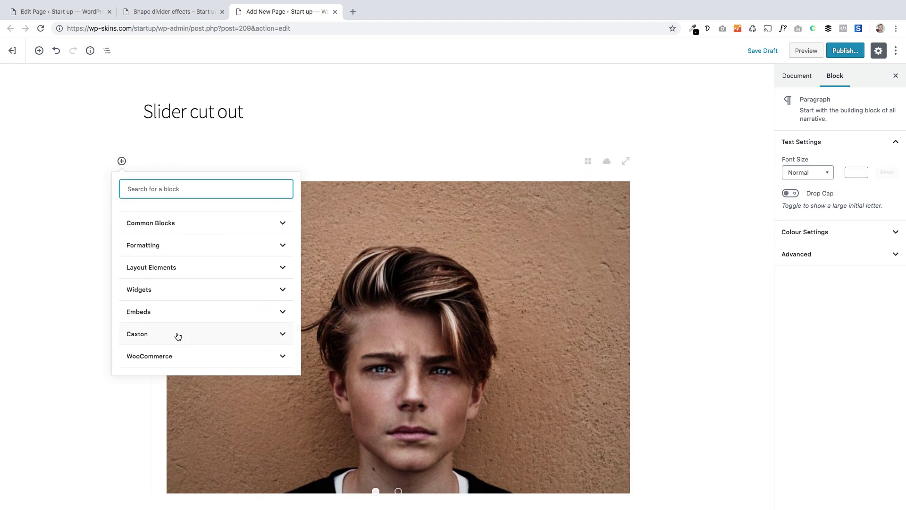
text(shape)
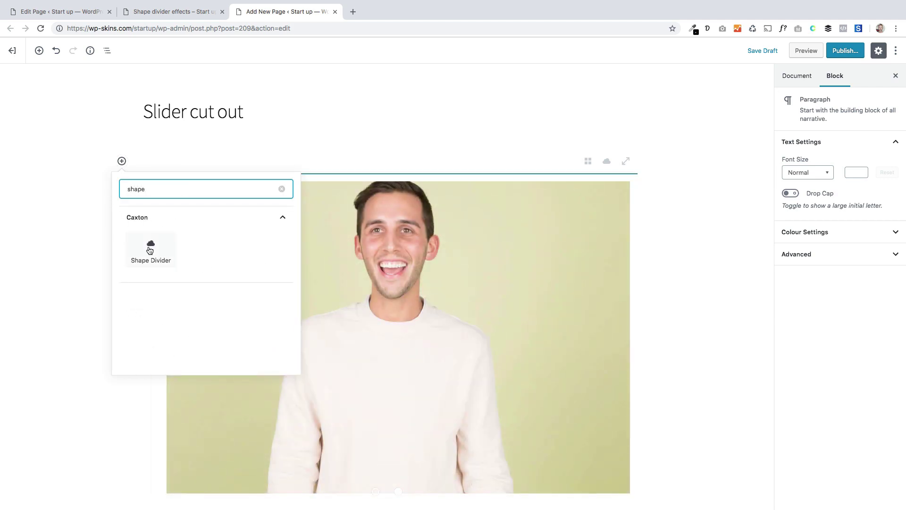
click(149, 246)
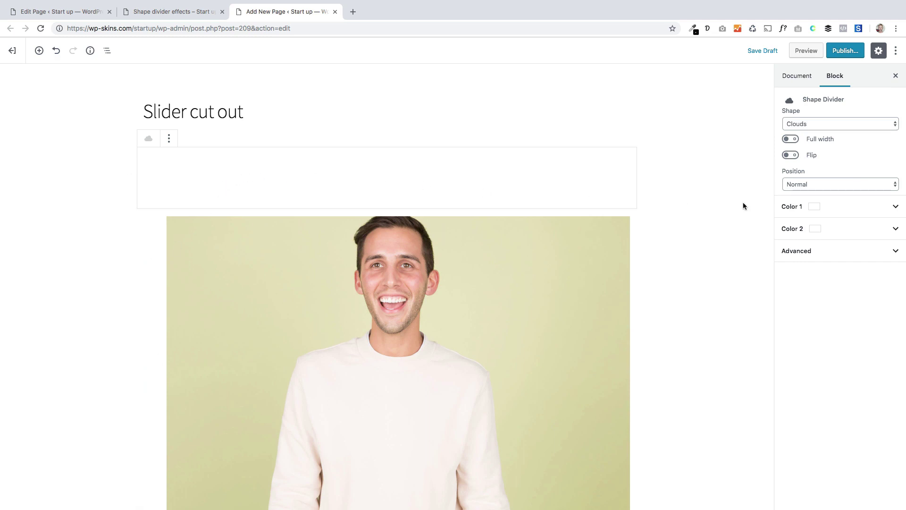
click(178, 11)
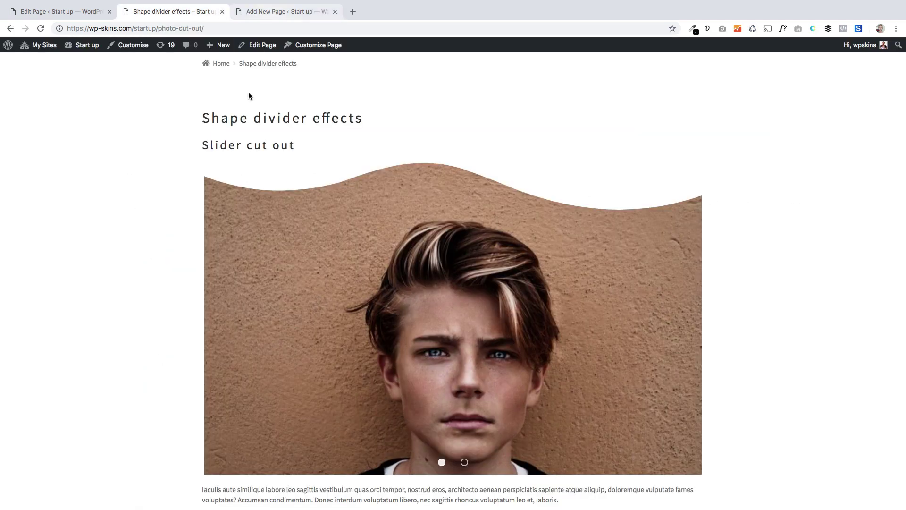
click(260, 11)
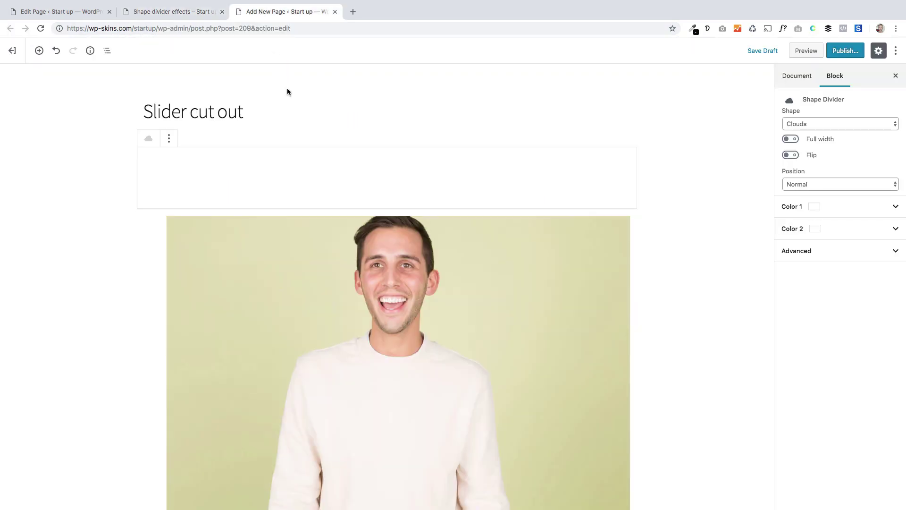
Set the divider shape to Waves, positioned over the next block
click(814, 125)
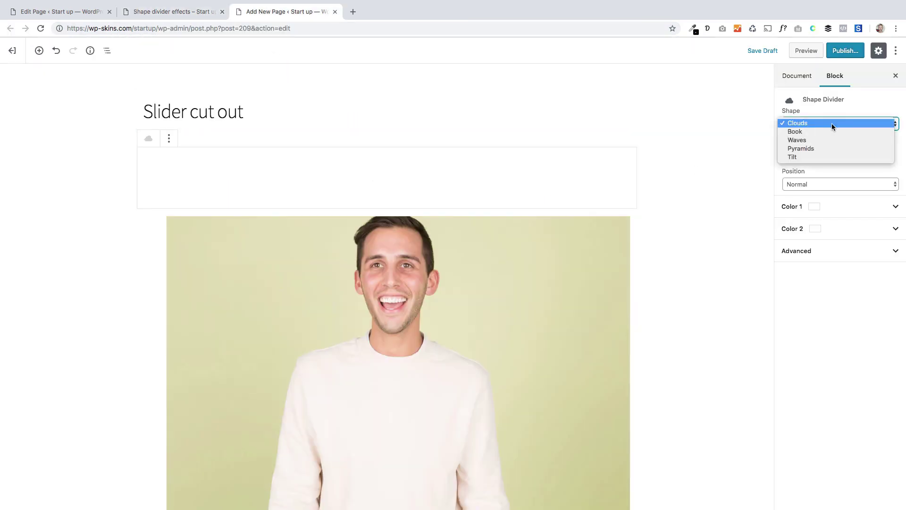
click(822, 140)
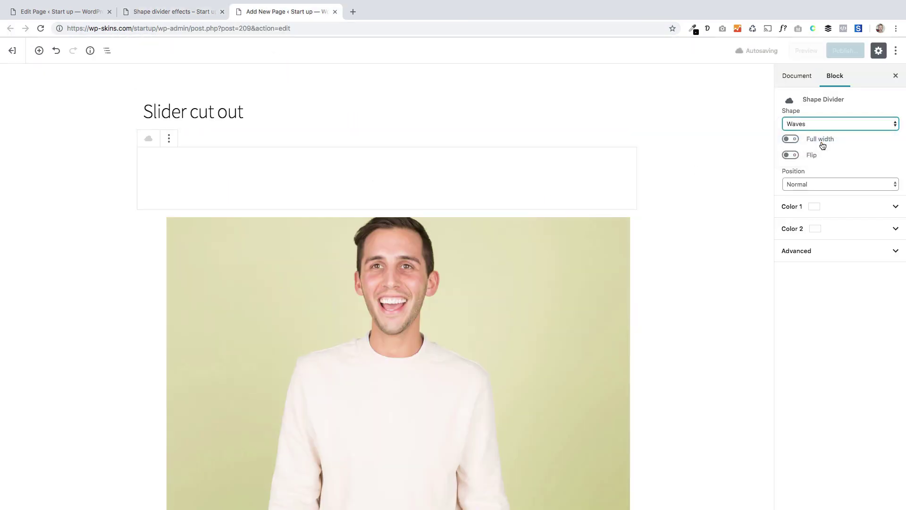
click(819, 185)
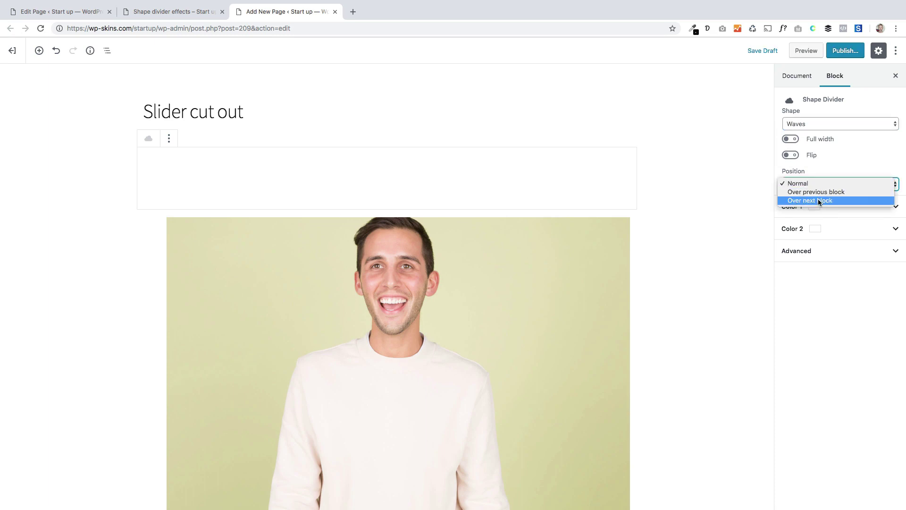
key(Escape)
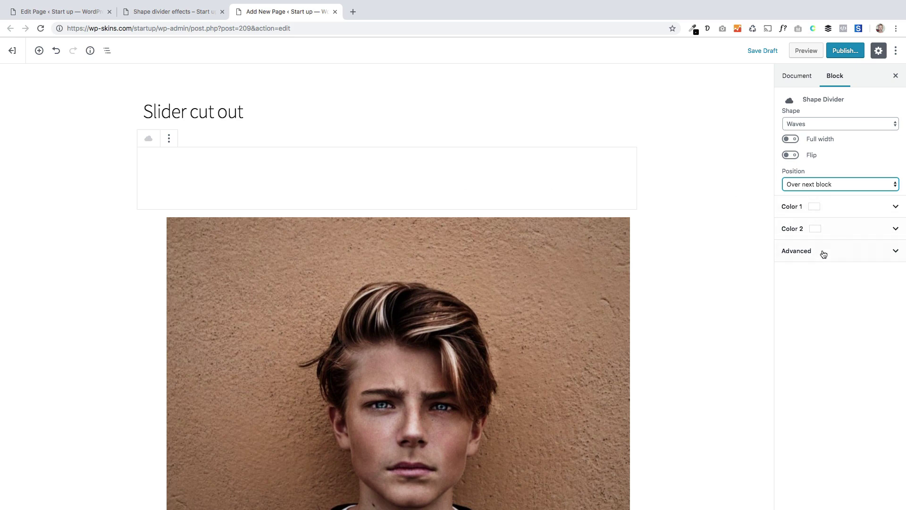
Publish the page and view it live
click(847, 52)
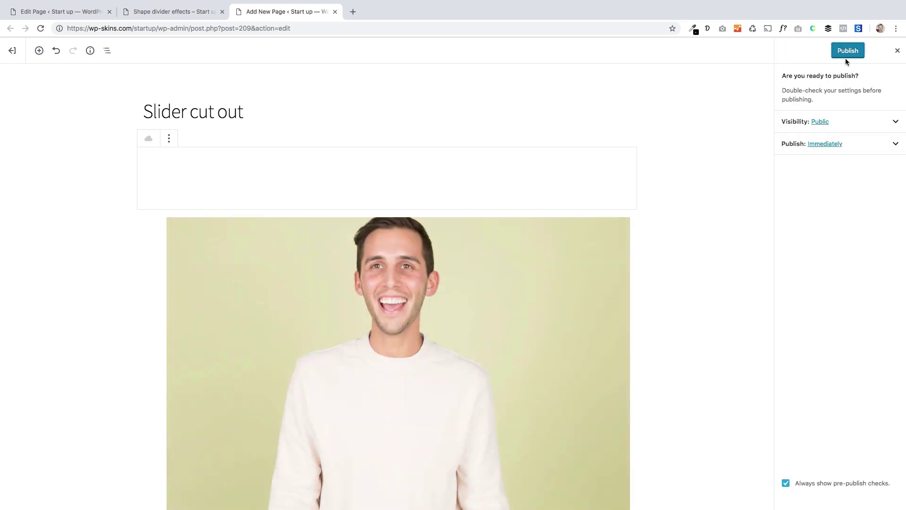
click(846, 56)
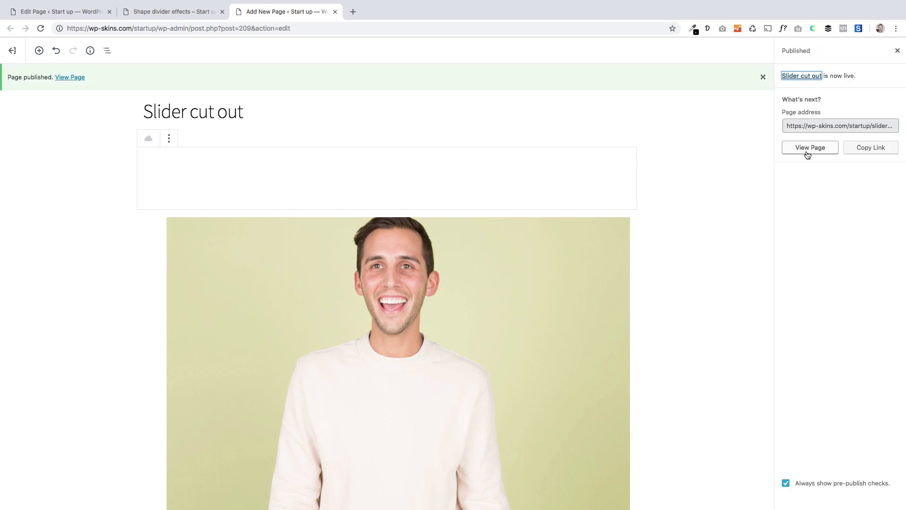
click(807, 151)
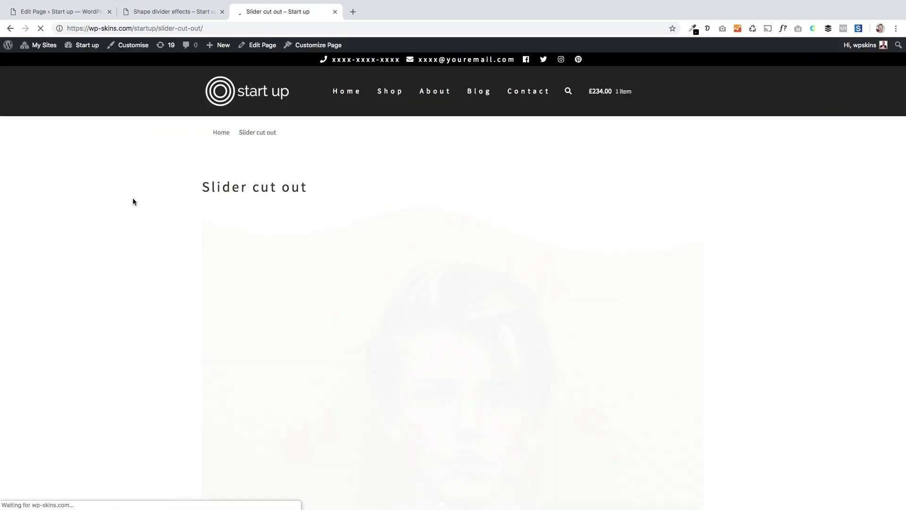
Step through the live page's slider between the first and second slides
scroll(132, 197, down, 2)
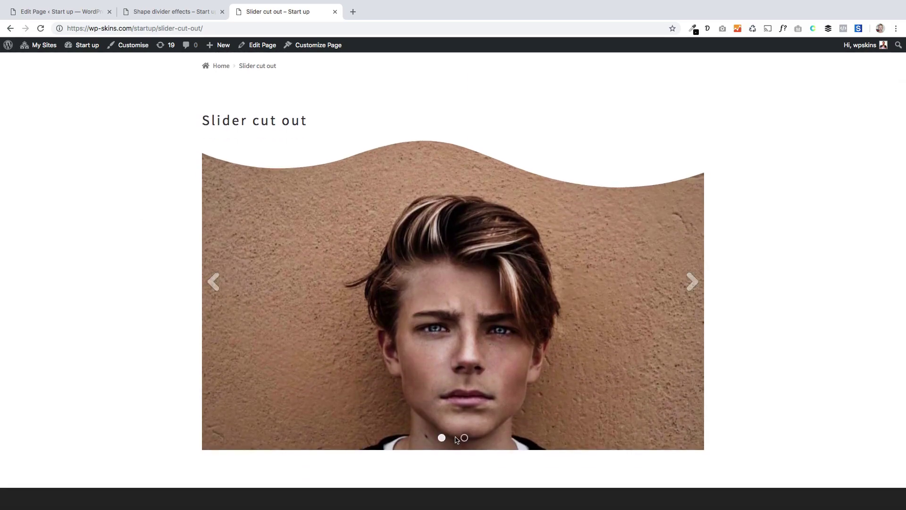
click(464, 438)
click(442, 437)
click(464, 438)
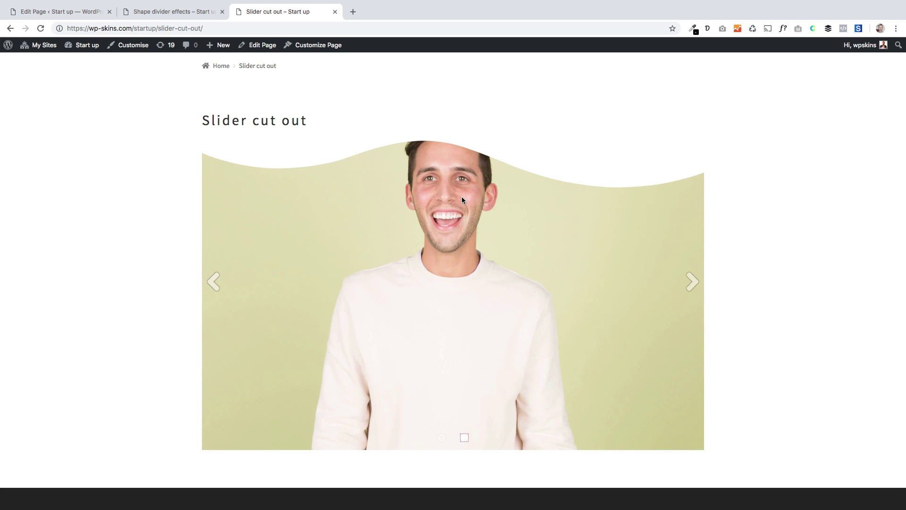
Change the divider shape to Book, update the page, and view it
click(241, 45)
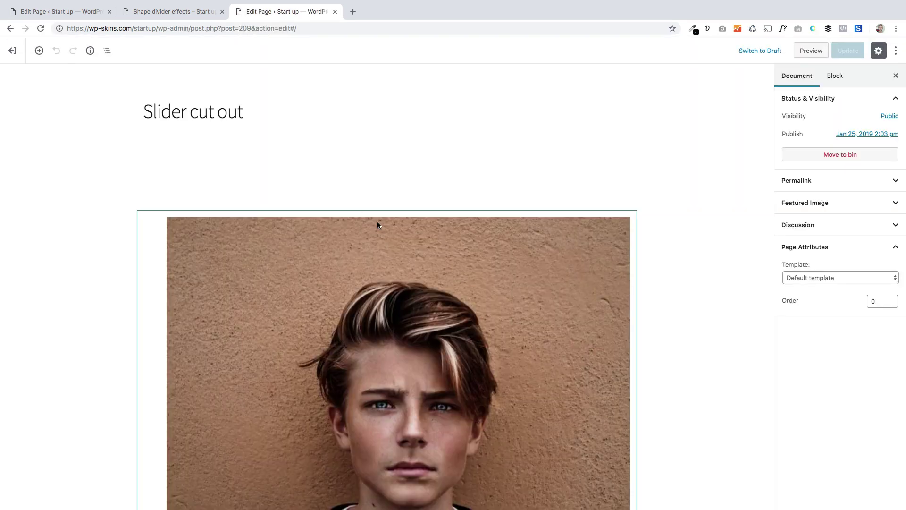
click(432, 175)
click(828, 123)
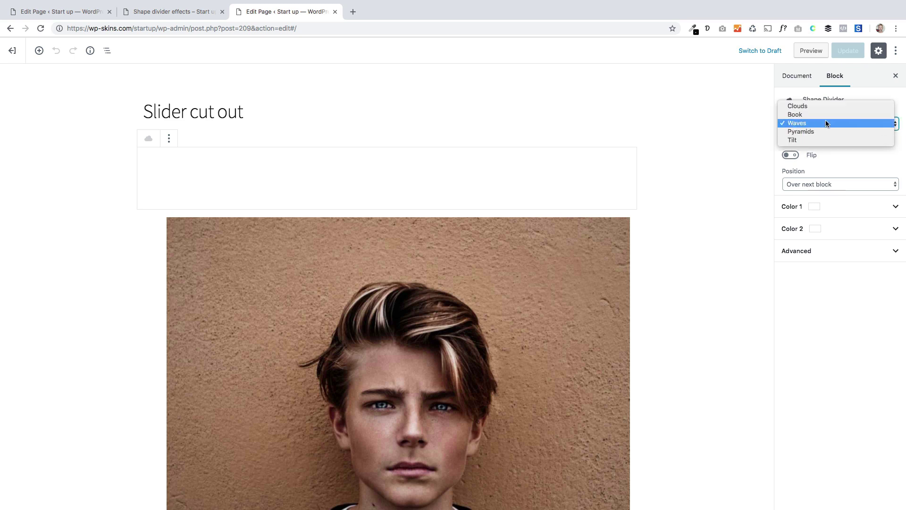
click(825, 115)
click(848, 50)
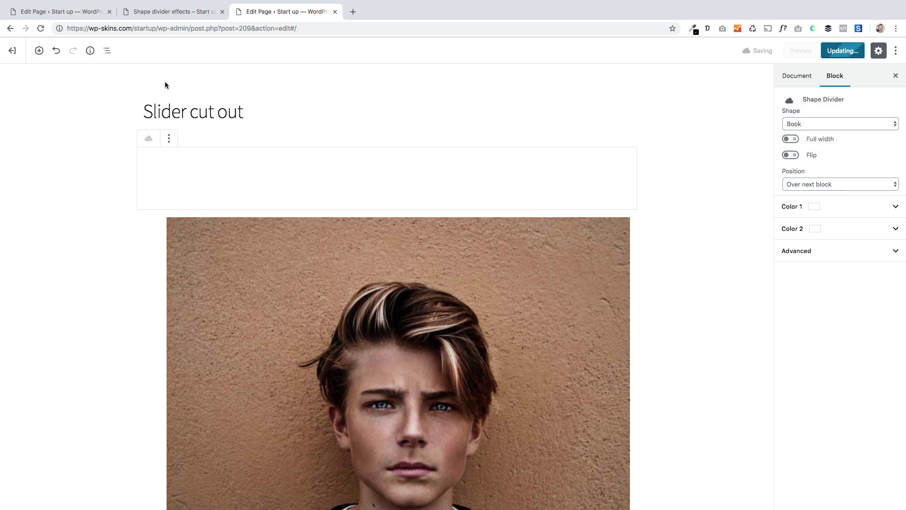
click(66, 78)
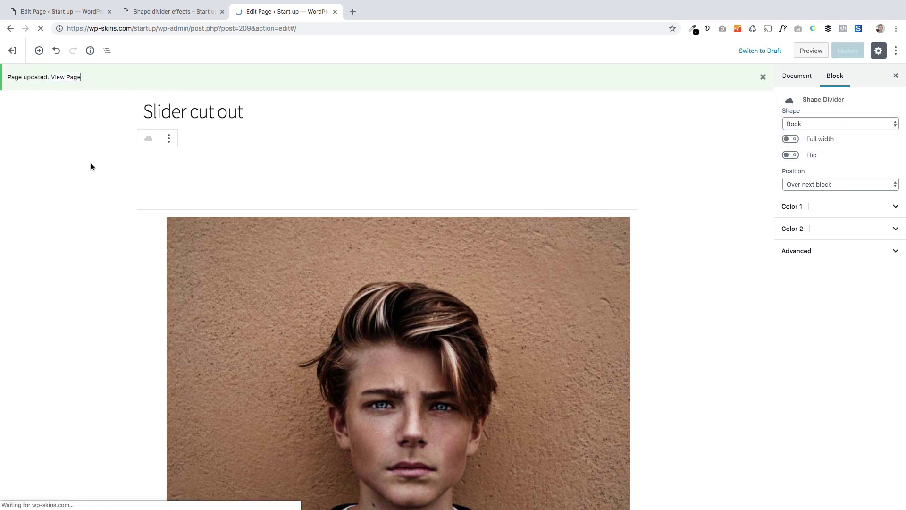
Scroll through the Shape divider effects demo page to study its book-shaped dividers
scroll(135, 334, down, 3)
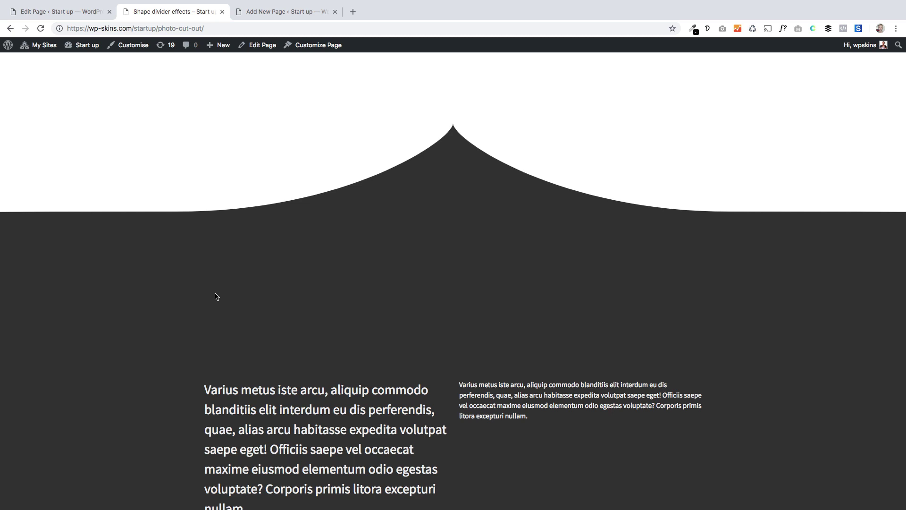
scroll(218, 333, down, 3)
scroll(218, 334, up, 2)
scroll(219, 333, down, 3)
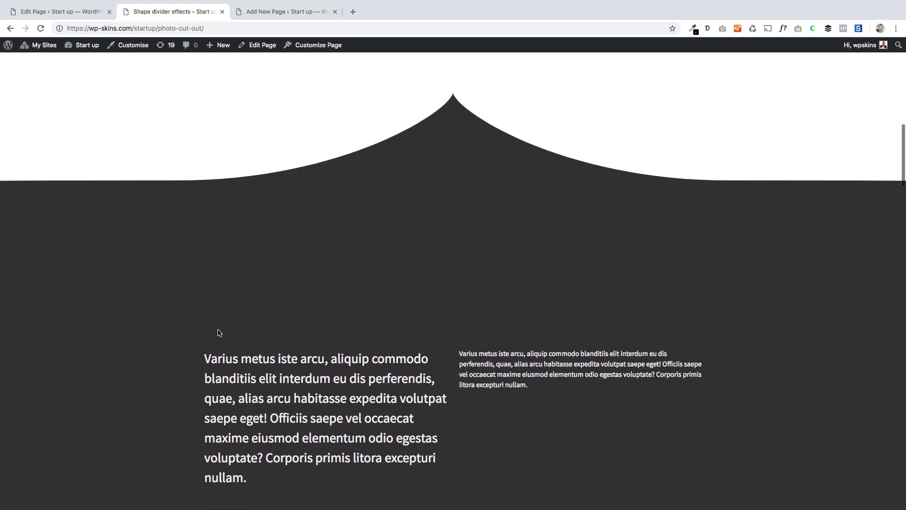
scroll(219, 333, up, 3)
scroll(219, 333, up, 3)
scroll(219, 333, down, 5)
scroll(219, 336, down, 10)
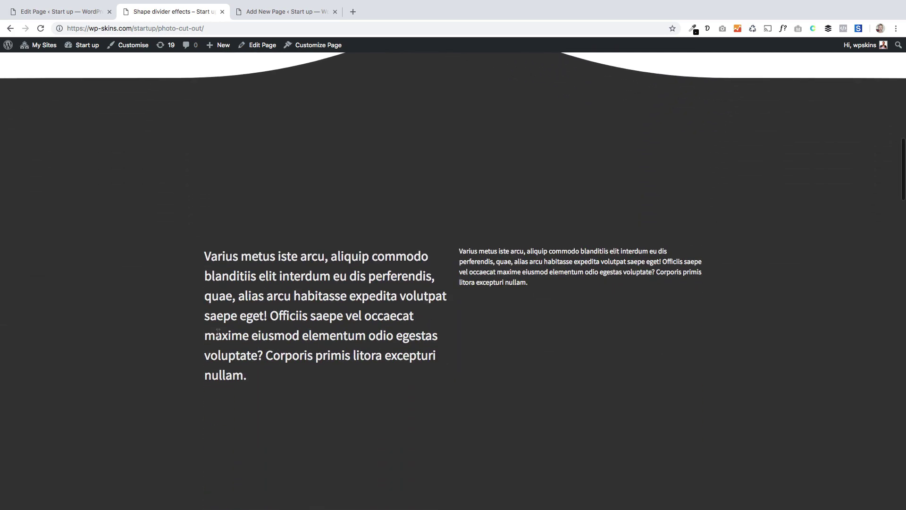
scroll(219, 334, down, 3)
scroll(219, 335, up, 10)
scroll(219, 337, up, 2)
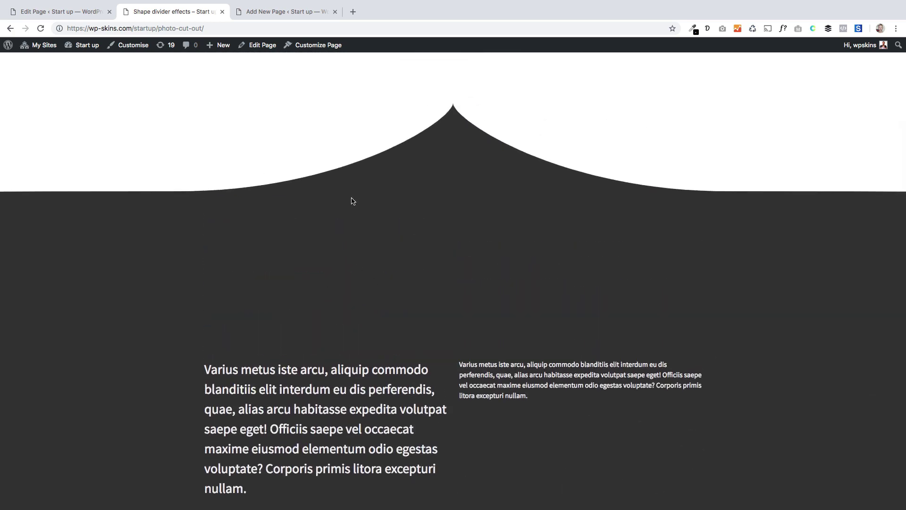
scroll(386, 298, down, 2)
scroll(385, 296, up, 1)
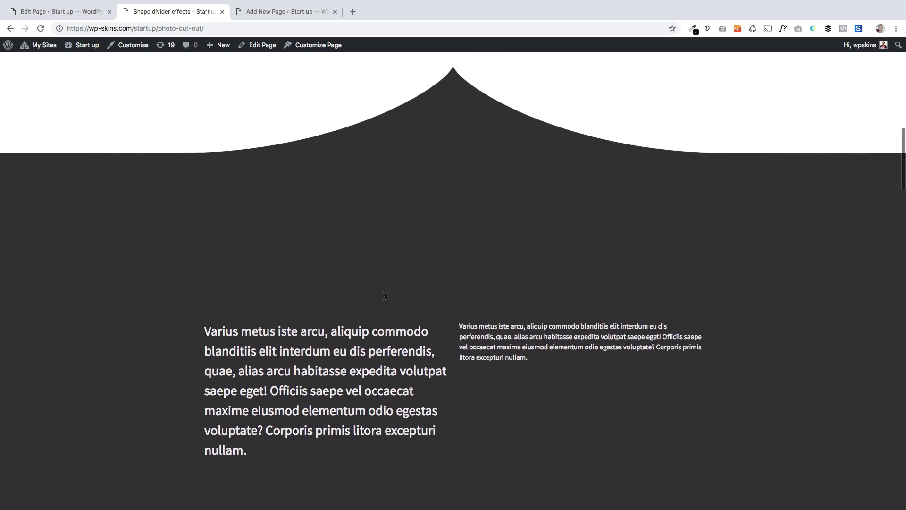
scroll(381, 283, down, 3)
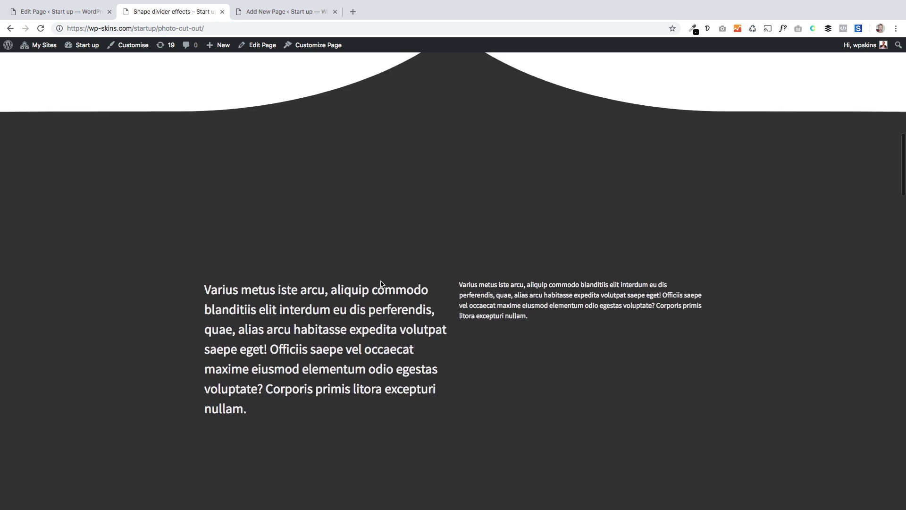
scroll(329, 288, down, 5)
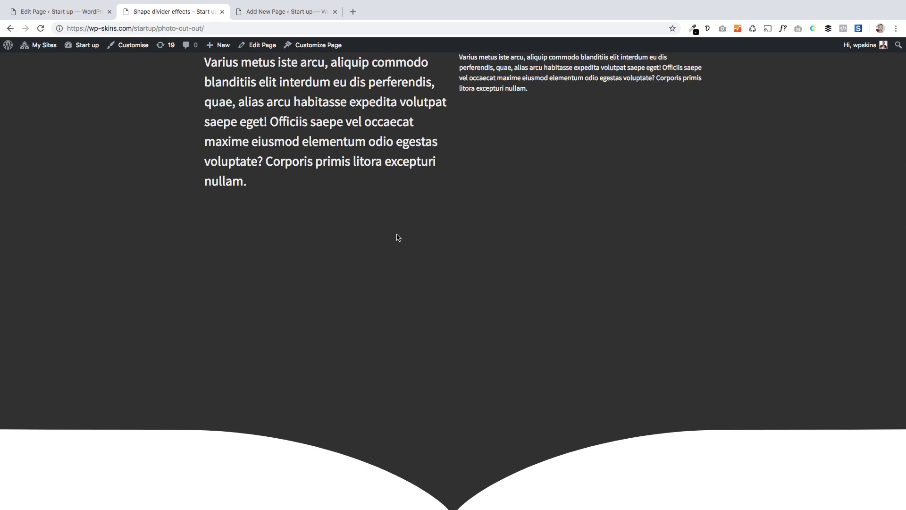
scroll(346, 217, up, 8)
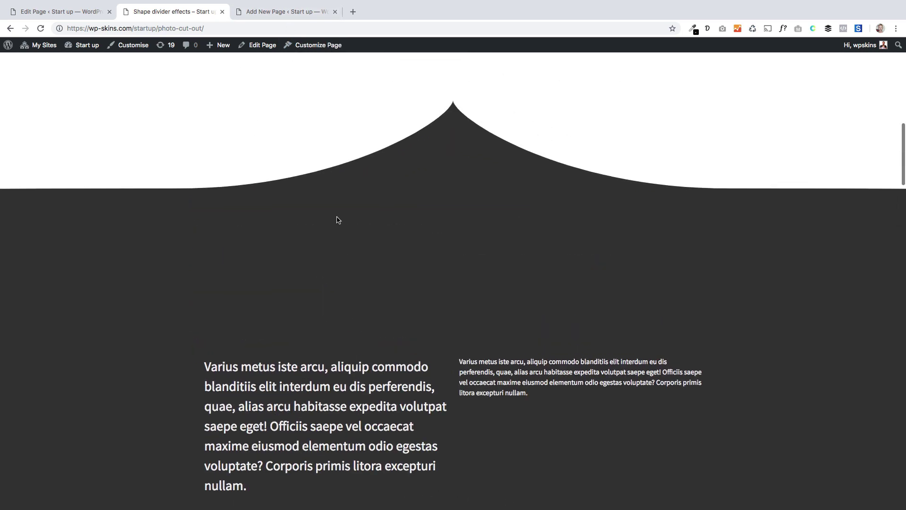
Paste a generated lorem ipsum placeholder paragraph into the page body
click(274, 13)
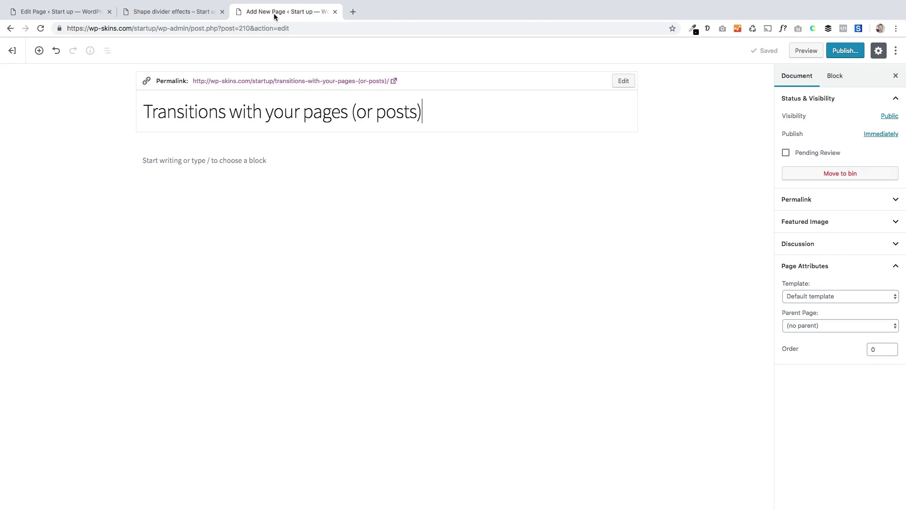
click(164, 159)
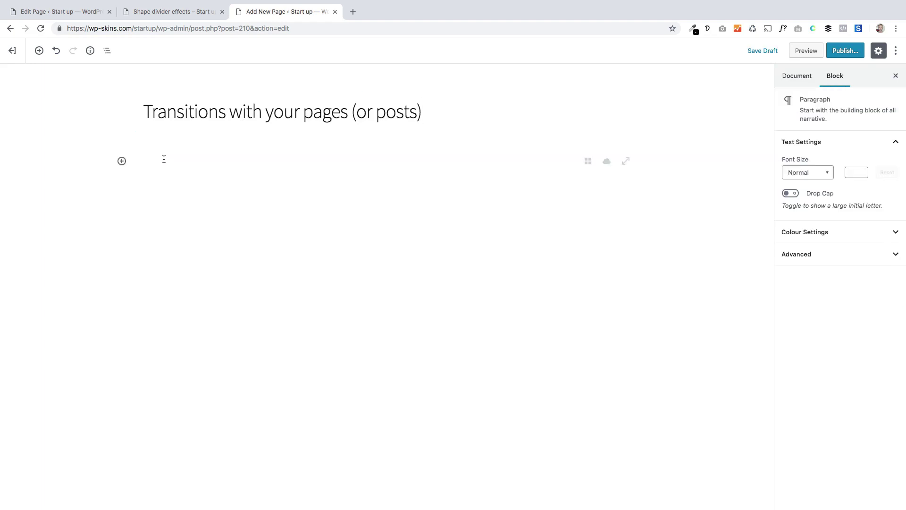
click(707, 30)
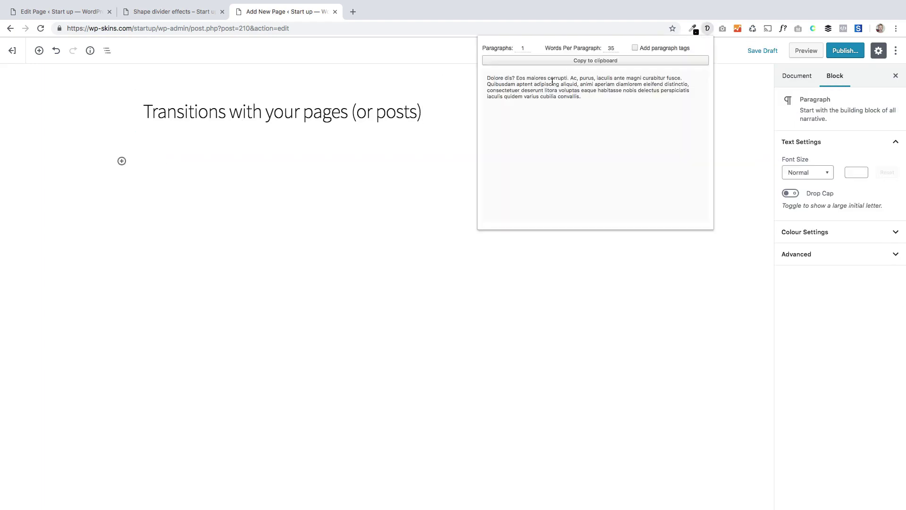
click(576, 61)
click(285, 159)
key(super+v)
key(super+space)
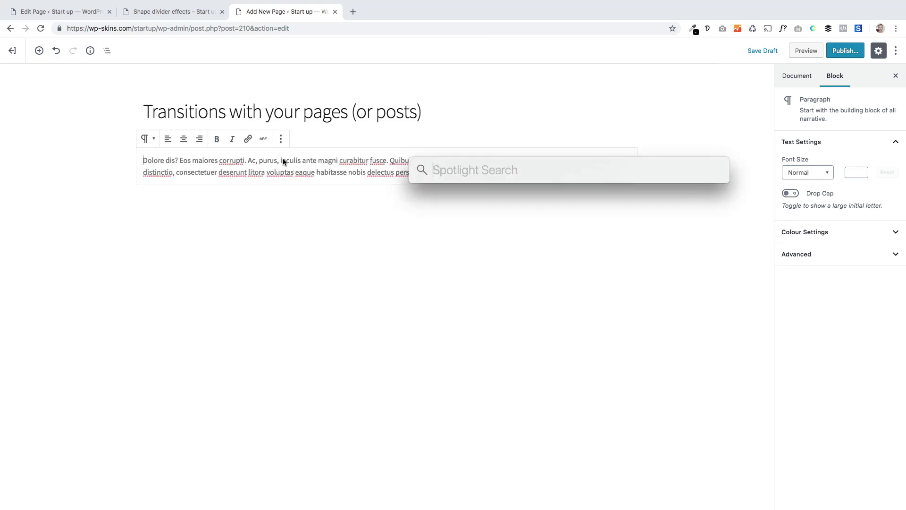
click(284, 159)
Add a Shape Divider block below the paragraph, found by searching 'shape'
click(393, 197)
click(122, 200)
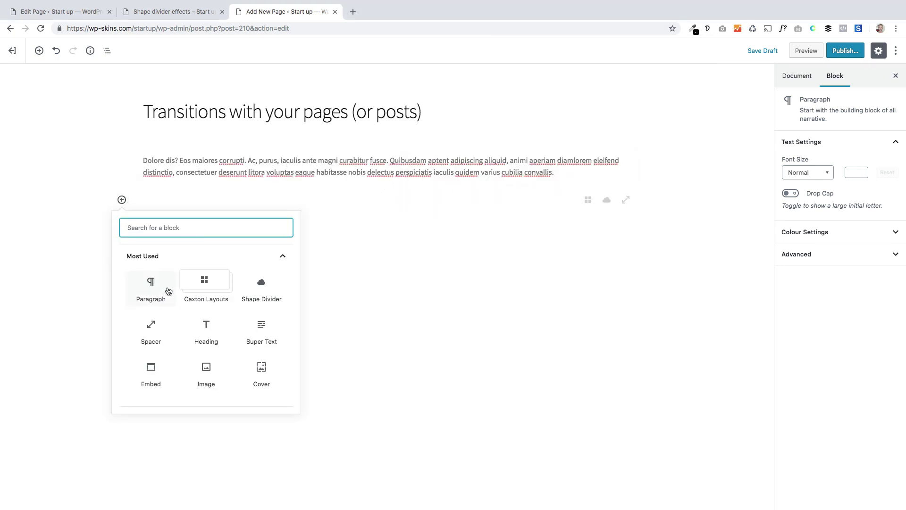
text(shape)
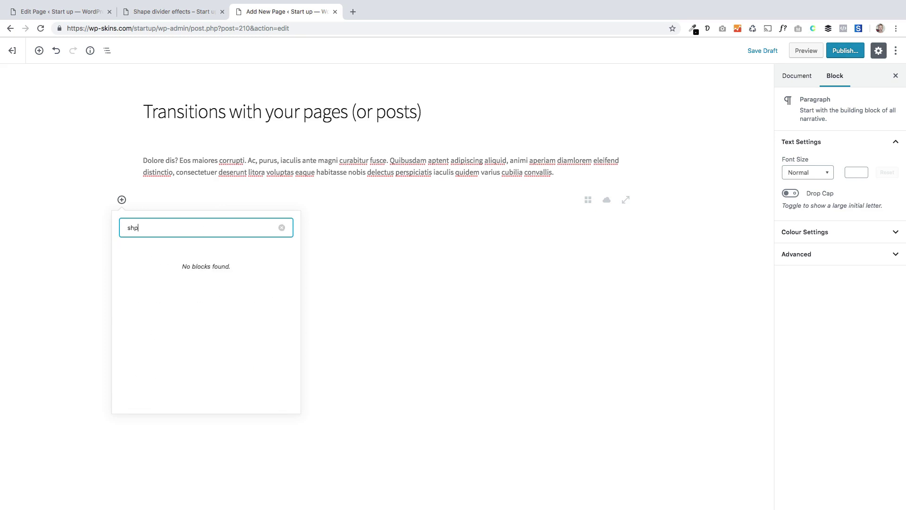
click(151, 290)
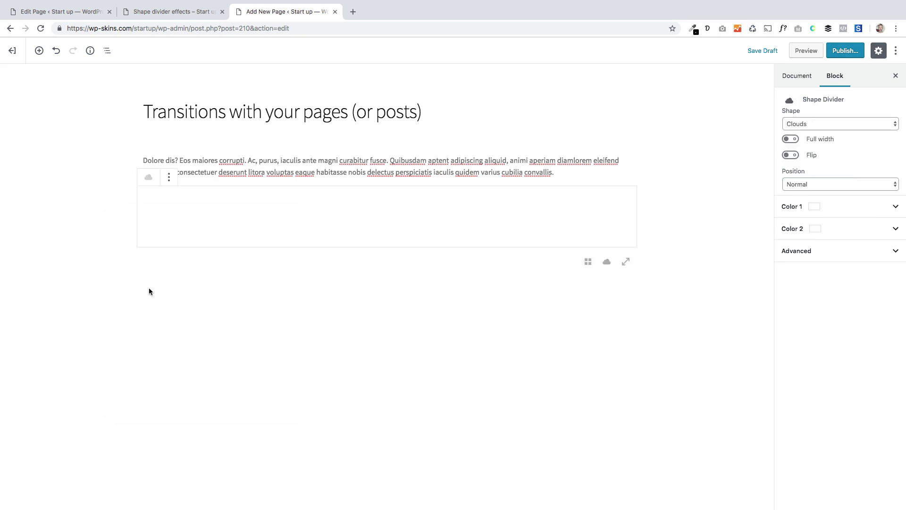
Change the divider shape to Book
click(175, 11)
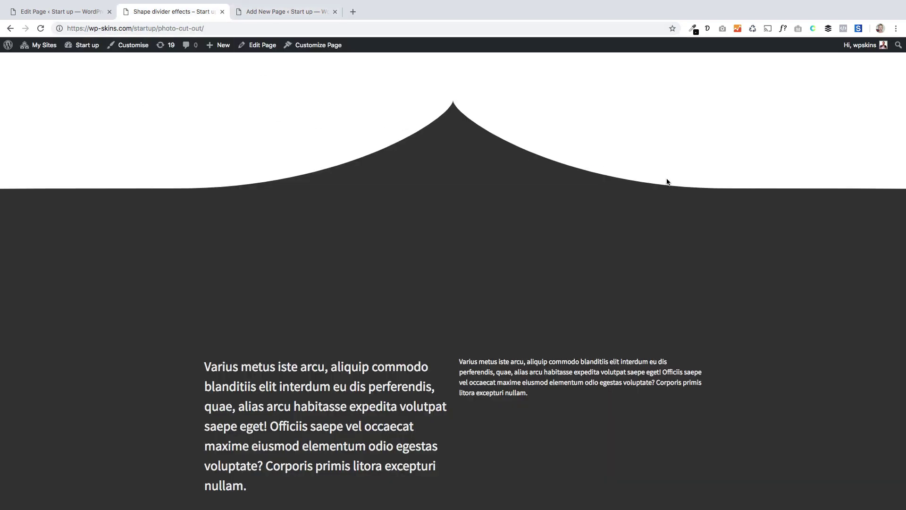
click(281, 11)
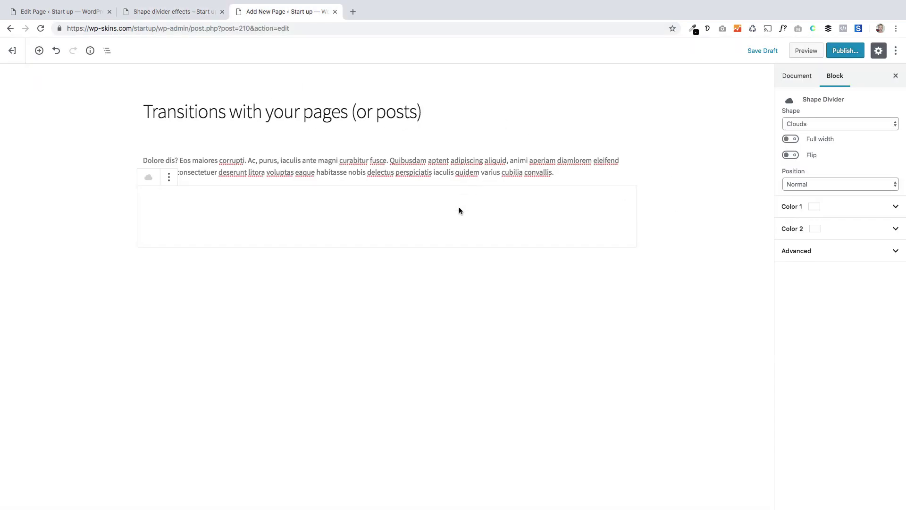
click(813, 125)
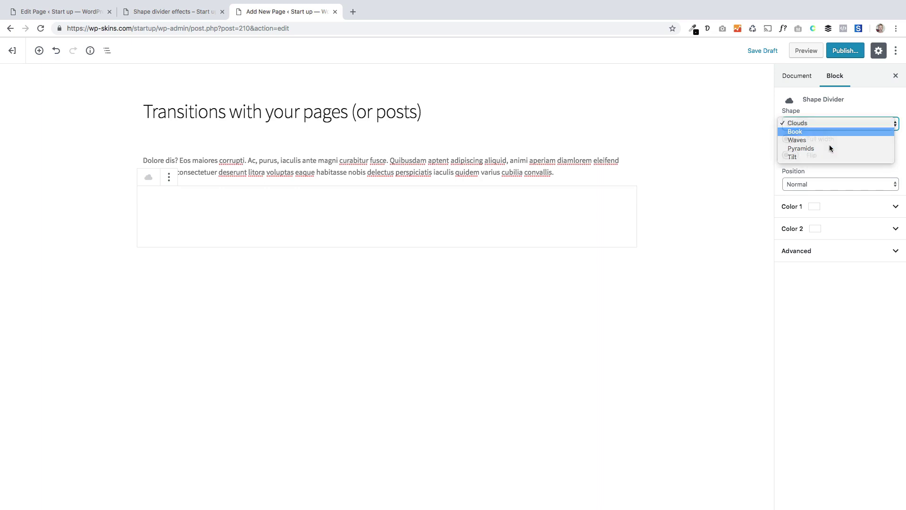
click(829, 140)
Clear the divider's Color 1 setting
click(837, 205)
click(868, 261)
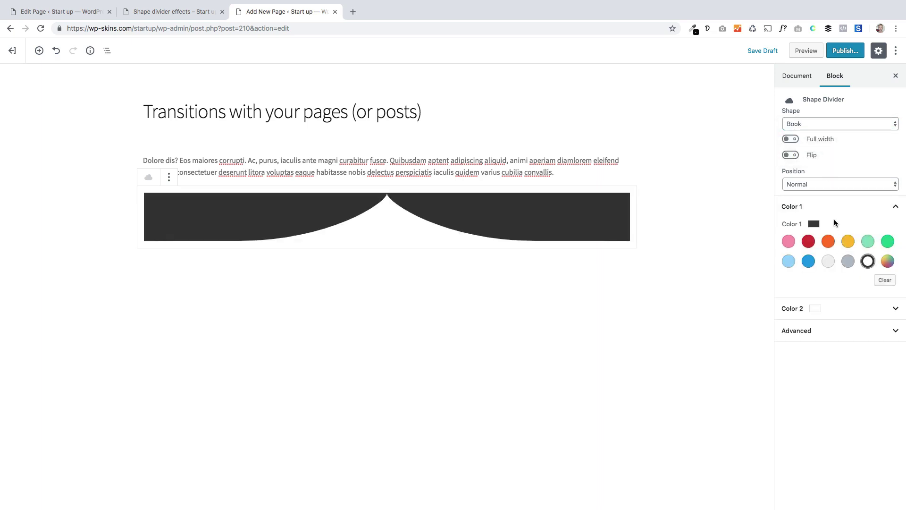
click(207, 17)
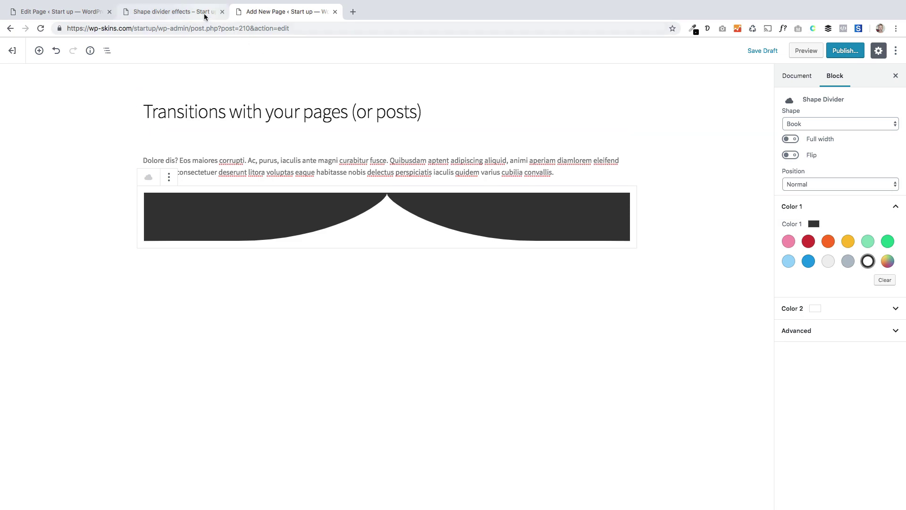
click(275, 14)
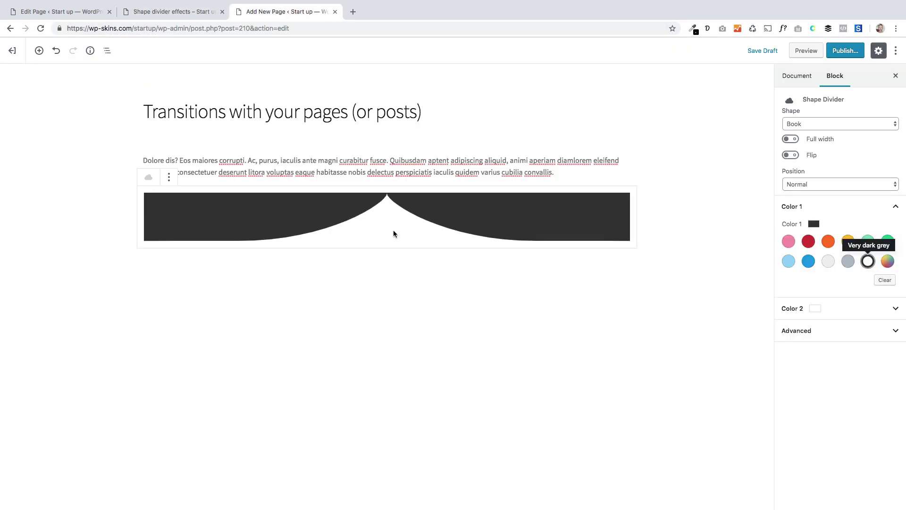
click(849, 206)
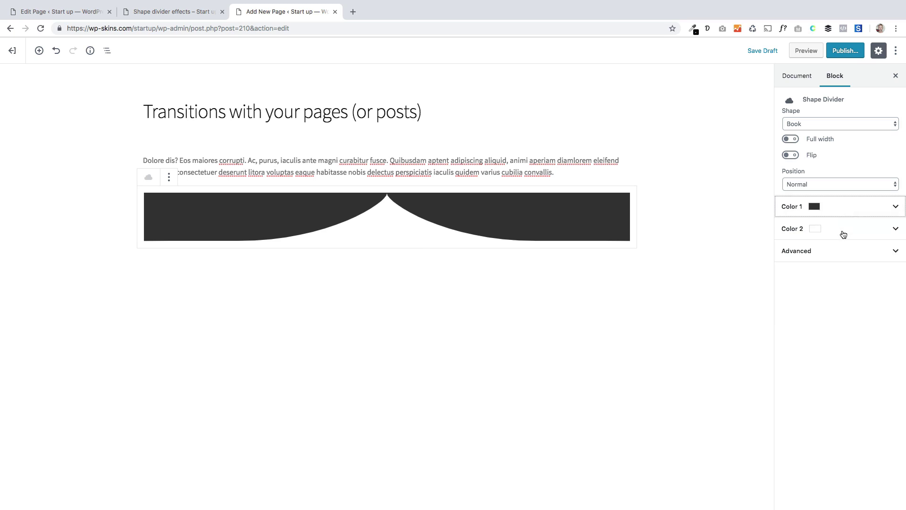
click(845, 210)
click(883, 281)
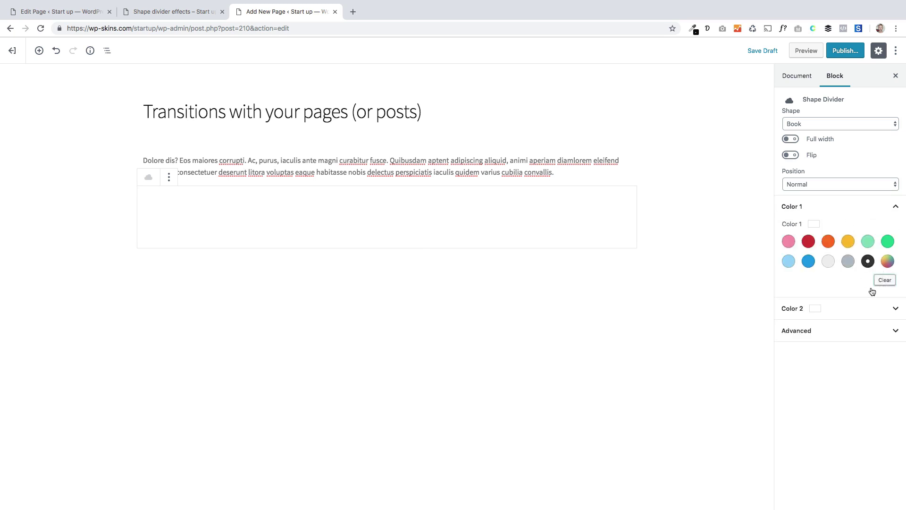
Set the divider's Color 2 to Very dark grey
click(843, 309)
click(867, 363)
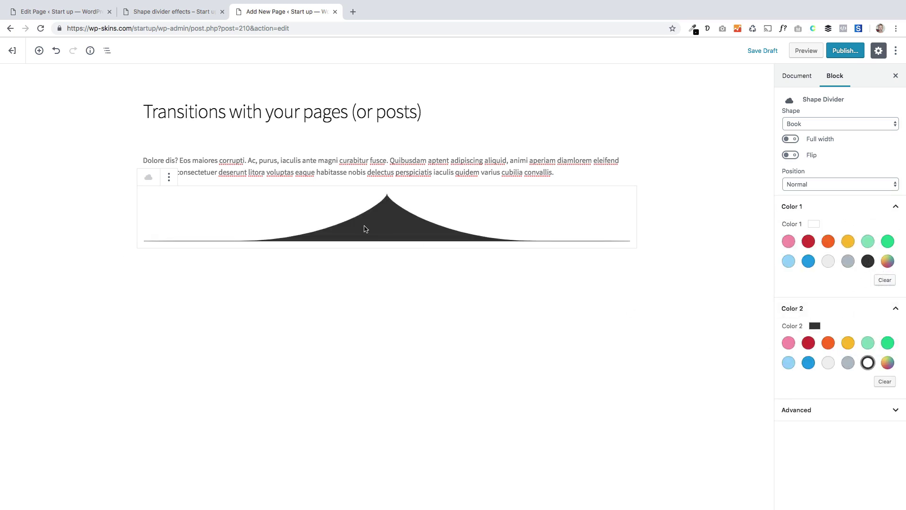
click(163, 13)
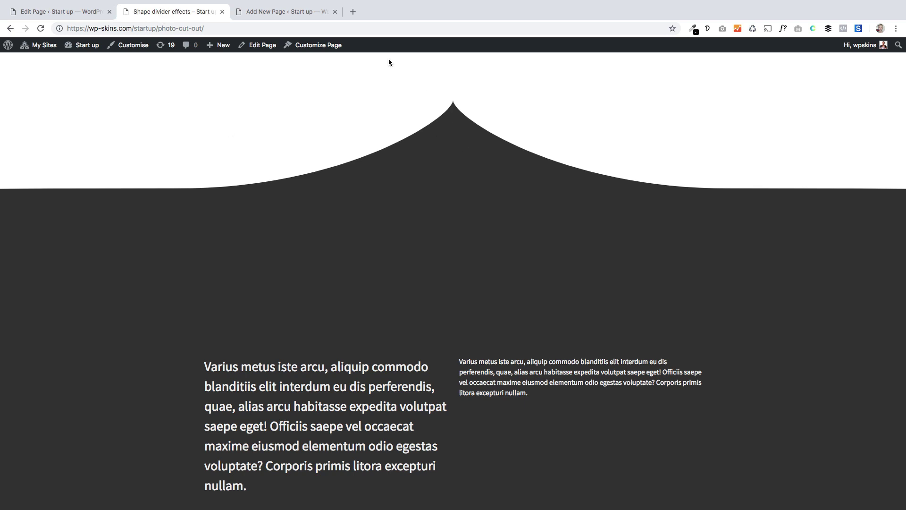
click(291, 13)
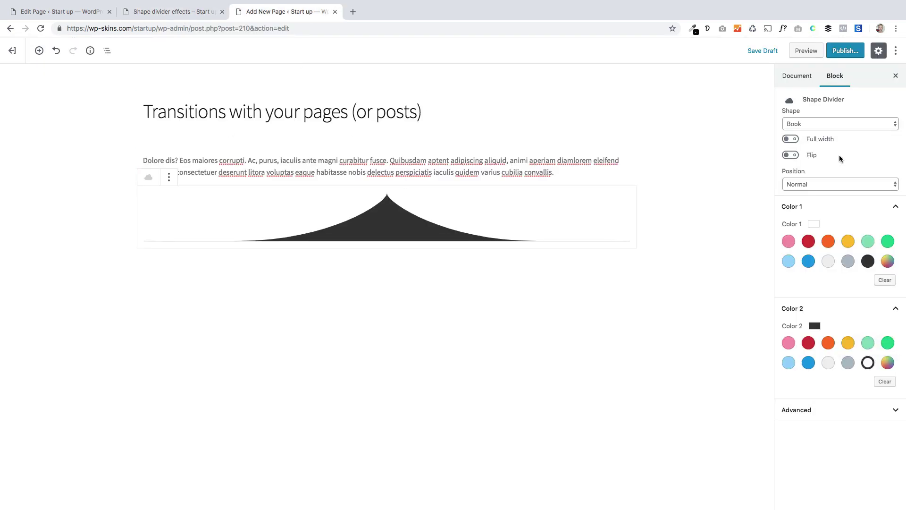
Turn on Full width for the divider and show the blocks to add below it
click(794, 143)
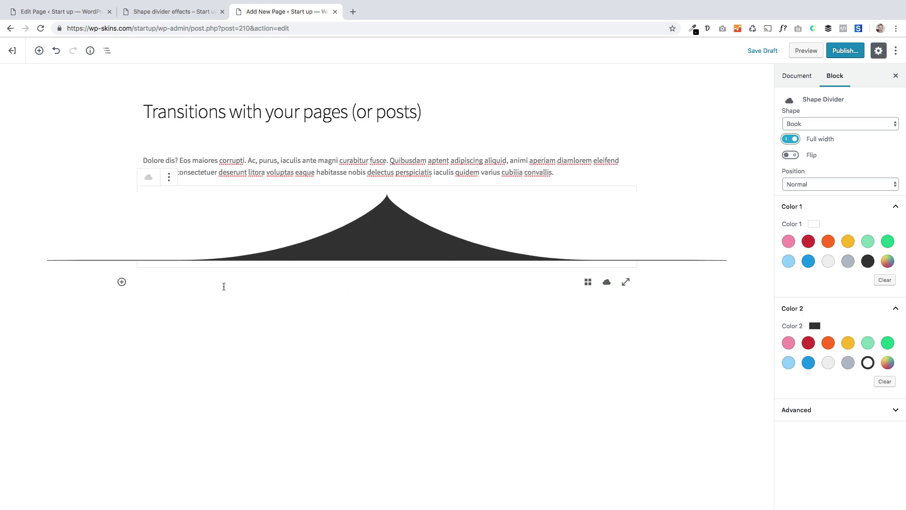
click(181, 13)
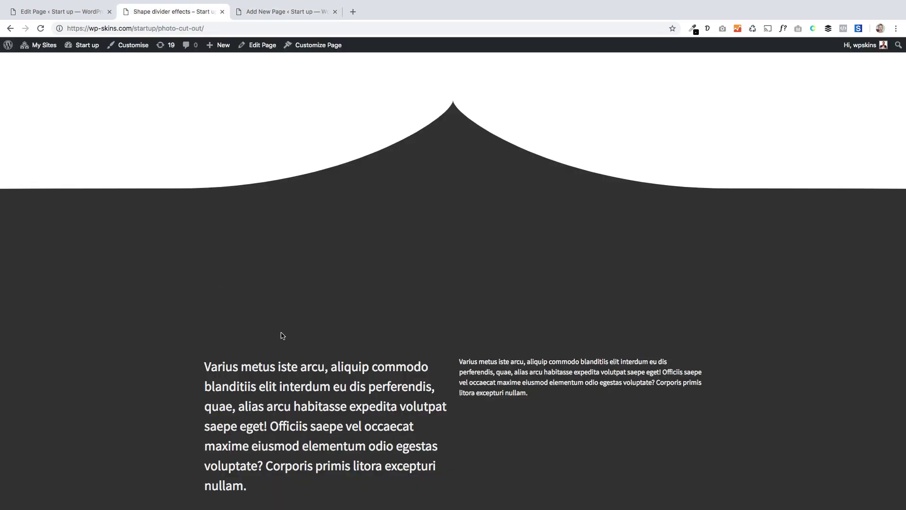
scroll(287, 360, down, 3)
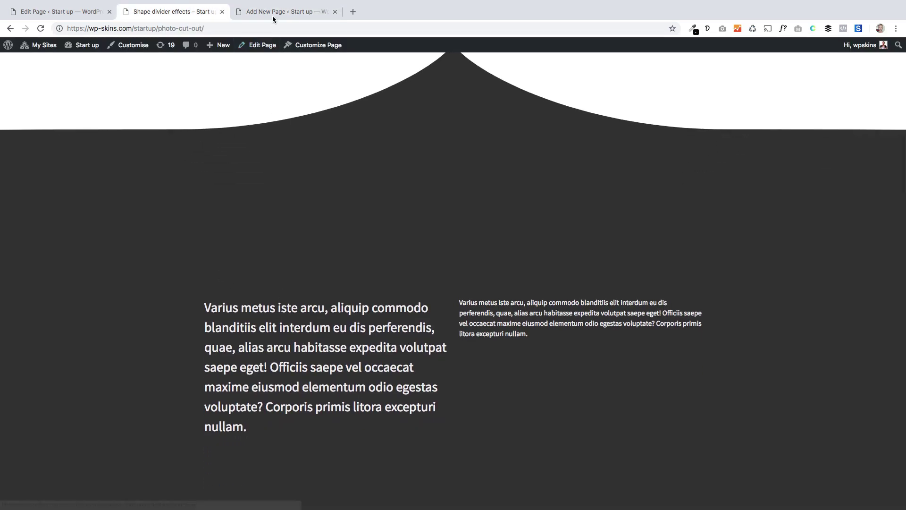
click(273, 14)
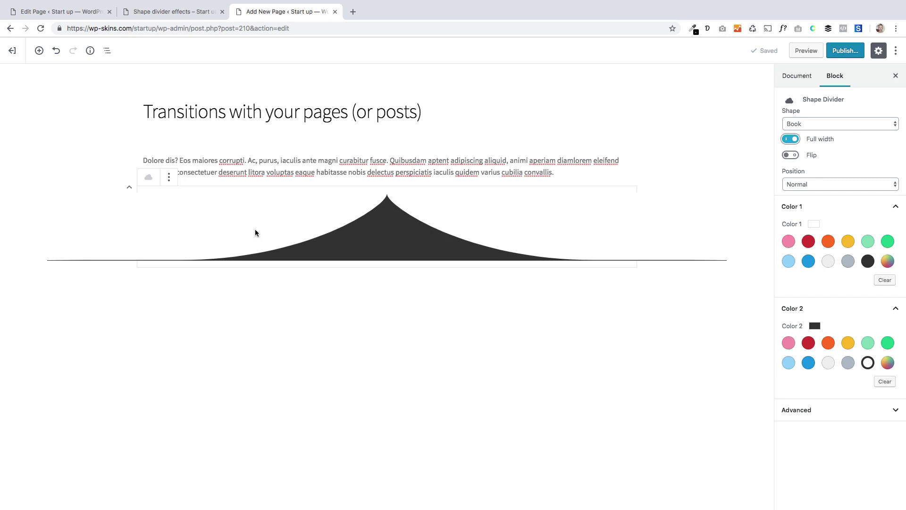
click(122, 282)
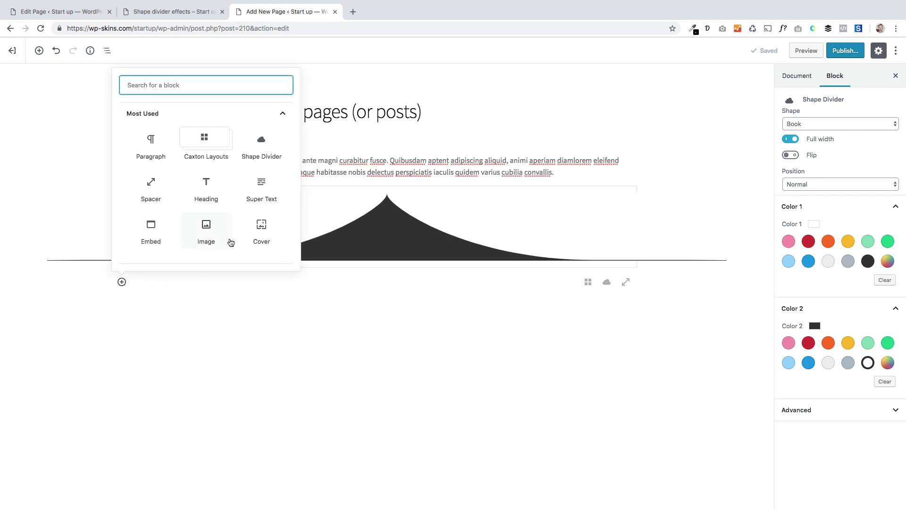
scroll(220, 192, down, 5)
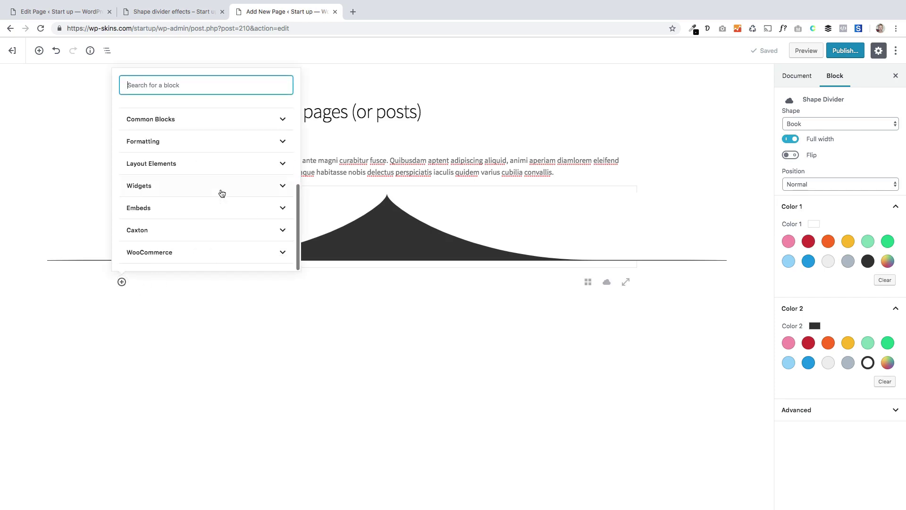
Insert a two-column Caxton Layouts block and paste the placeholder paragraph into each column
click(188, 229)
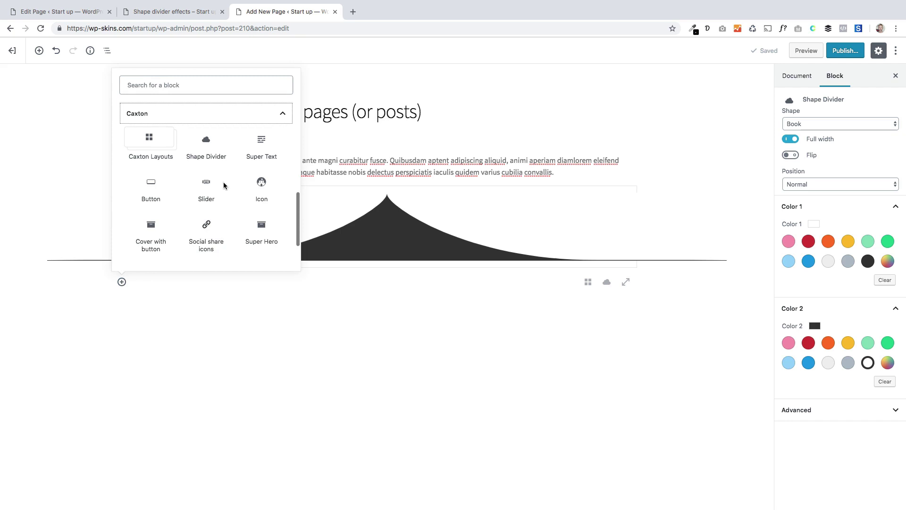
click(148, 146)
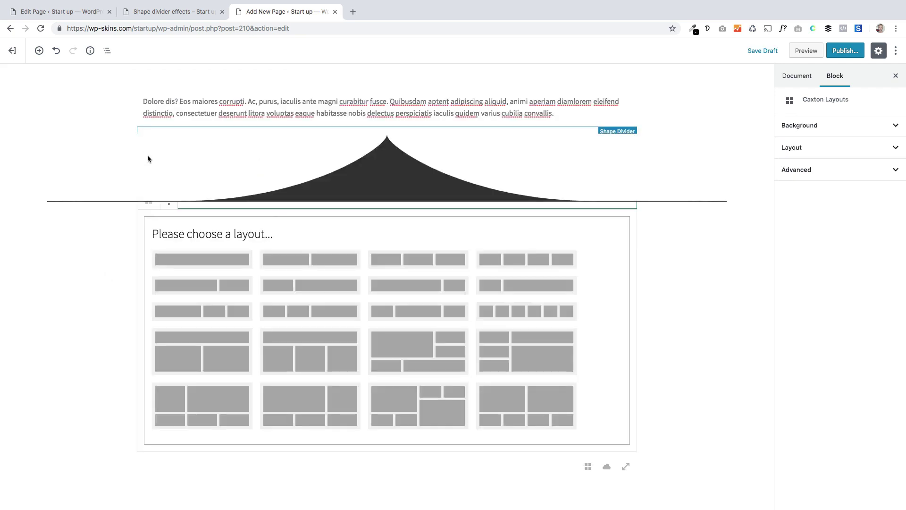
click(294, 263)
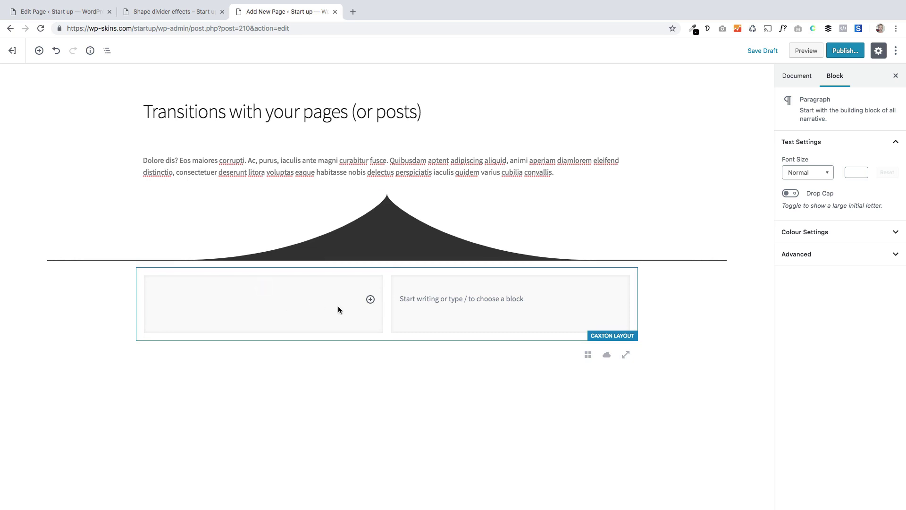
text(Dolore dis? Eos maiores corrupti. Ac, purus, iaculis ante magni curabitur fusce. Quibusdam aptent adipiscing aliquid, animi aperiam diamlorem eleifend distinctio, consectetuer deserunt litora voluptas eaque habitasse nobis delectus perspiciatis iaculis quidem varius cubilia convallis.)
click(415, 300)
text(Dolore dis? Eos maiores corrupti. Ac, purus, iaculis ante magni curabitur fusce. Quibusdam aptent adipiscing aliquid, animi aperiam diamlorem eleifend distinctio, consectetuer deserunt litora voluptas eaque habitasse nobis delectus perspiciatis iaculis quidem varius cubilia convallis.)
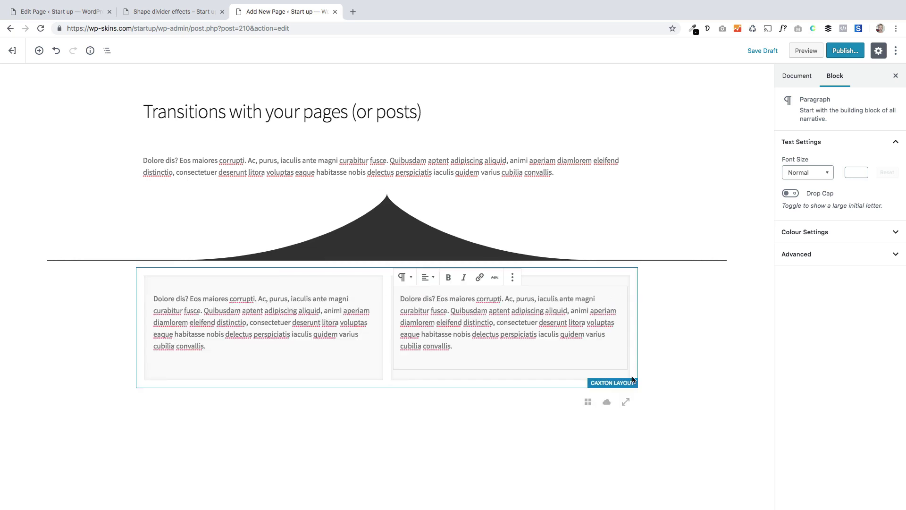
click(606, 384)
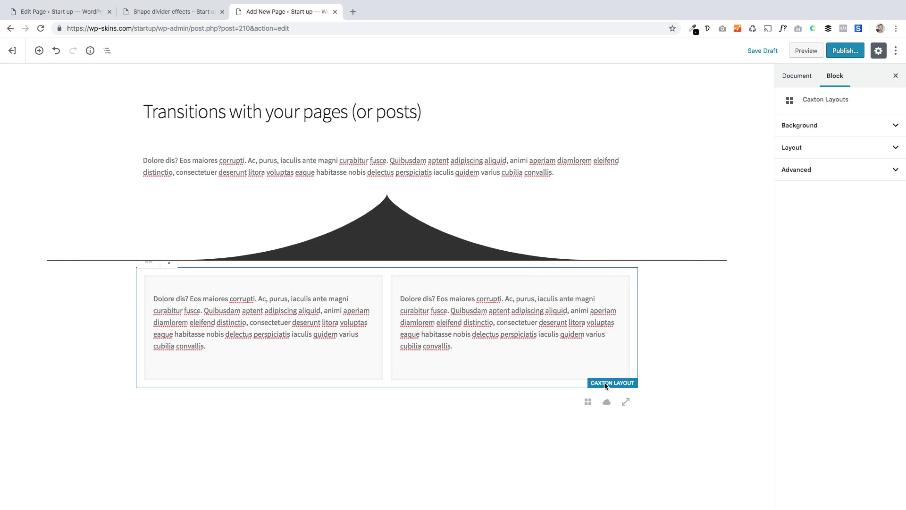
Give the Caxton layout a very dark grey background and set its Layout to Full width background
click(814, 132)
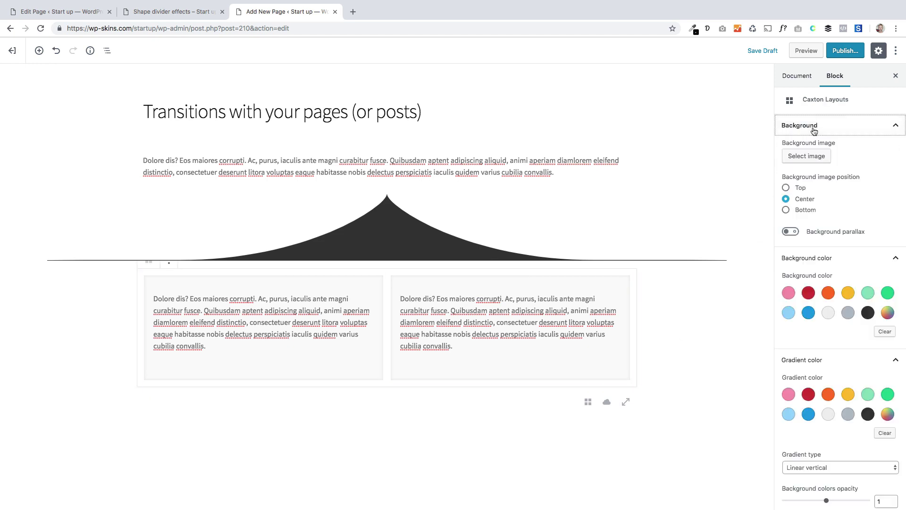
click(868, 313)
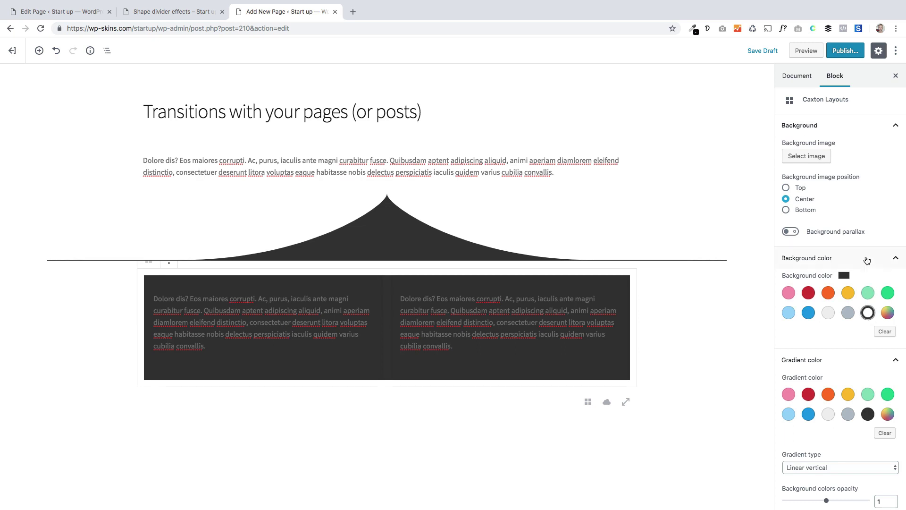
scroll(836, 377, down, 3)
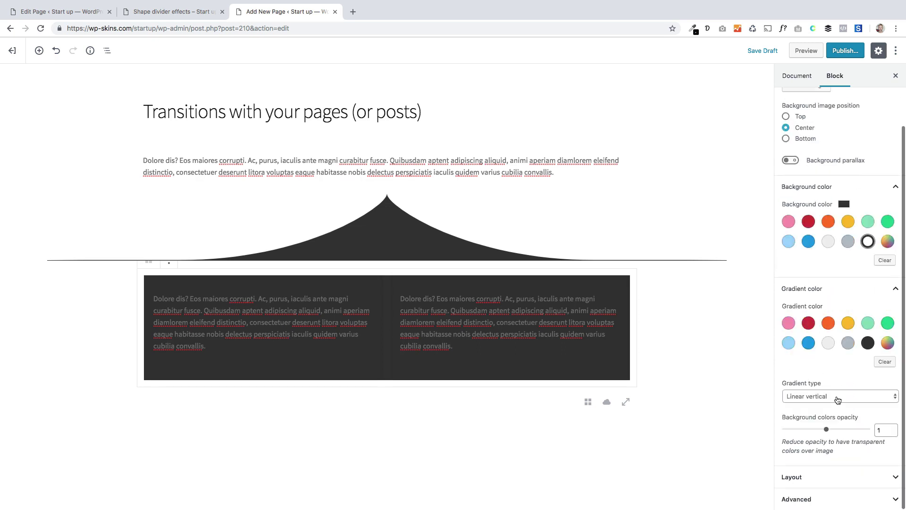
click(827, 477)
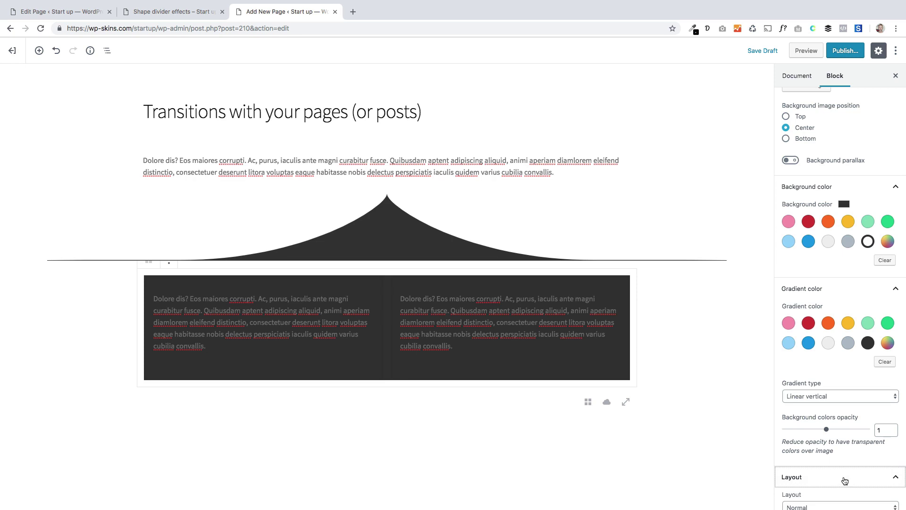
scroll(827, 289, down, 6)
click(814, 232)
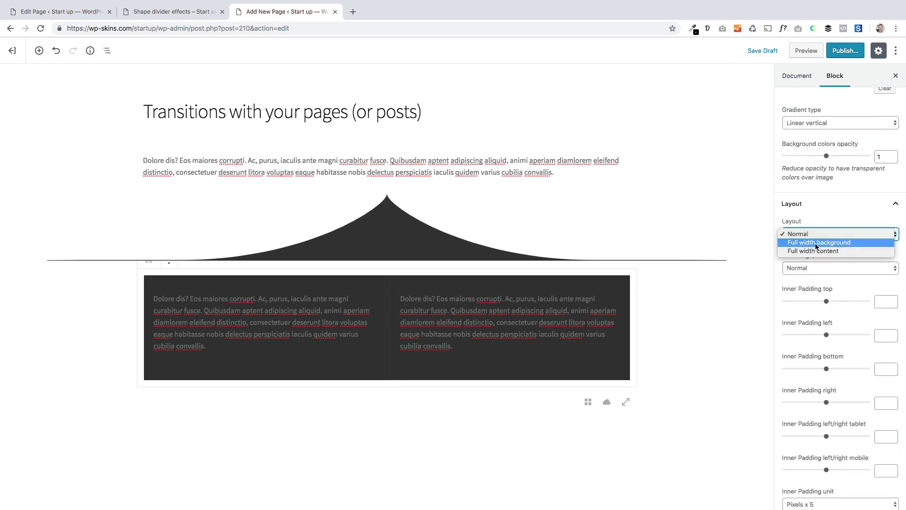
click(814, 243)
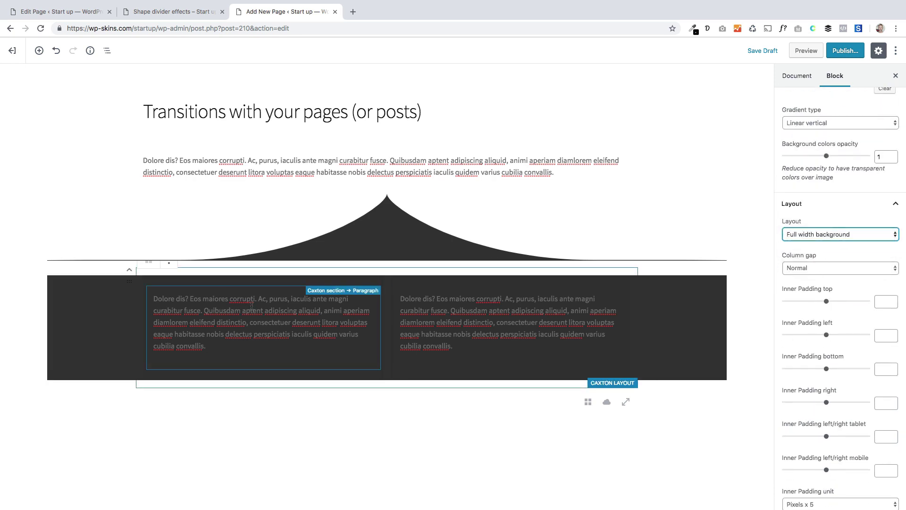
Set the text colour of both column paragraphs to Very light grey
click(309, 293)
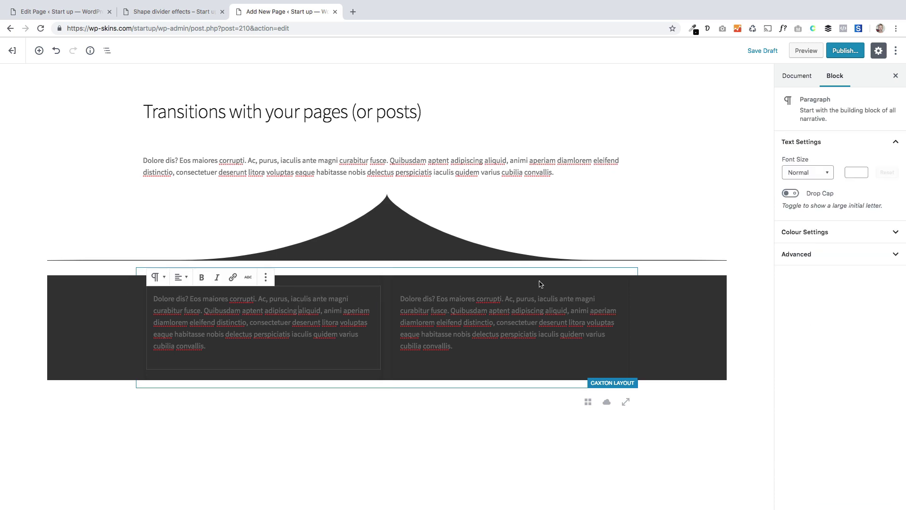
click(808, 231)
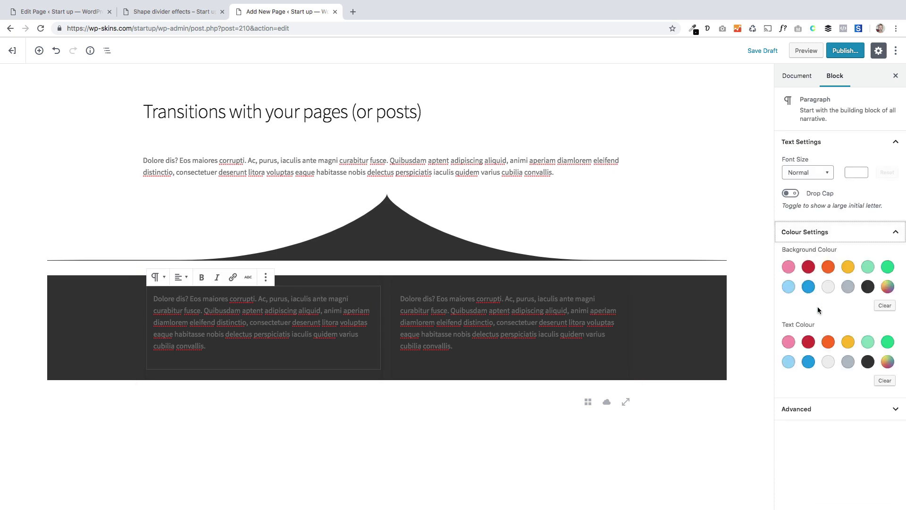
click(828, 362)
click(516, 323)
click(833, 236)
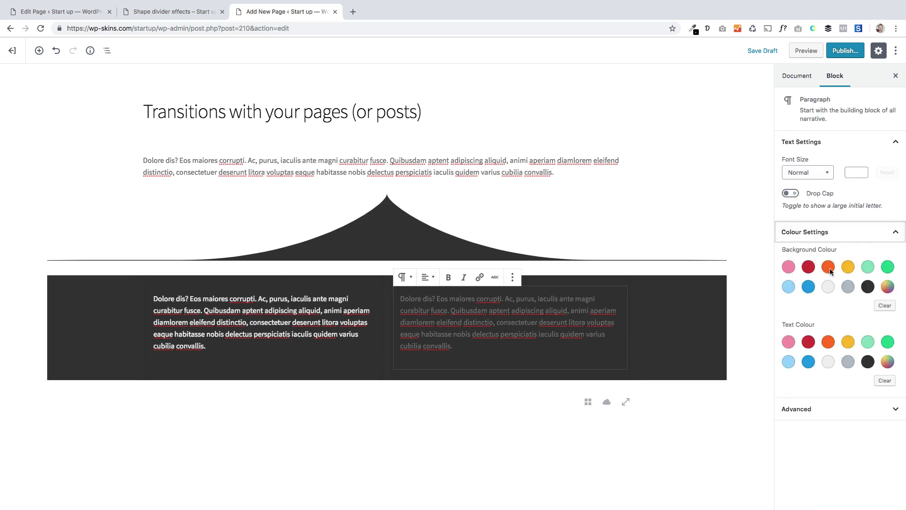
click(829, 362)
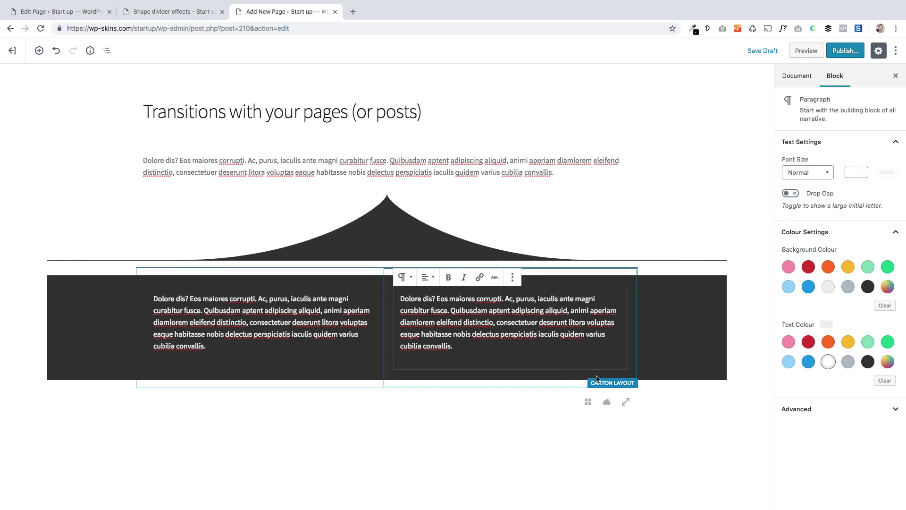
click(609, 384)
Set the section's Inner Padding top and bottom to 50
click(802, 150)
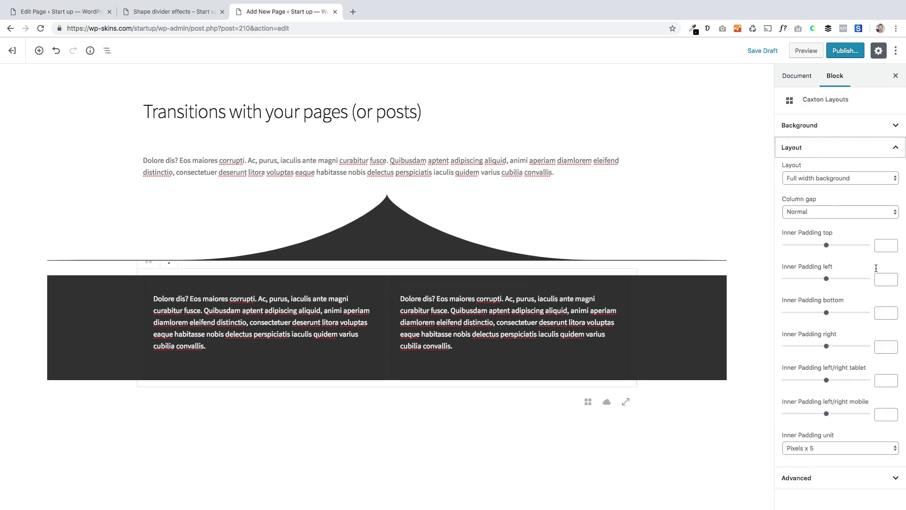
click(878, 243)
text(10)
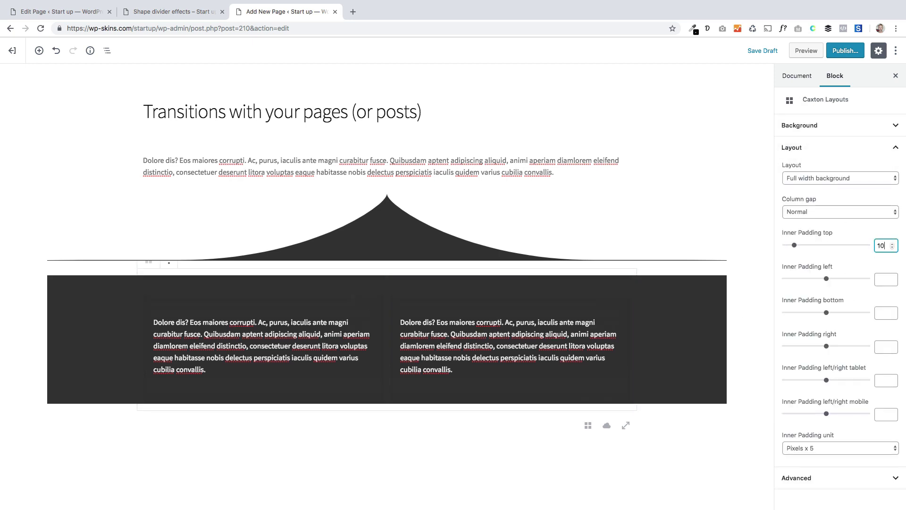
key(BackSpace)
key(BackSpace)
text(50)
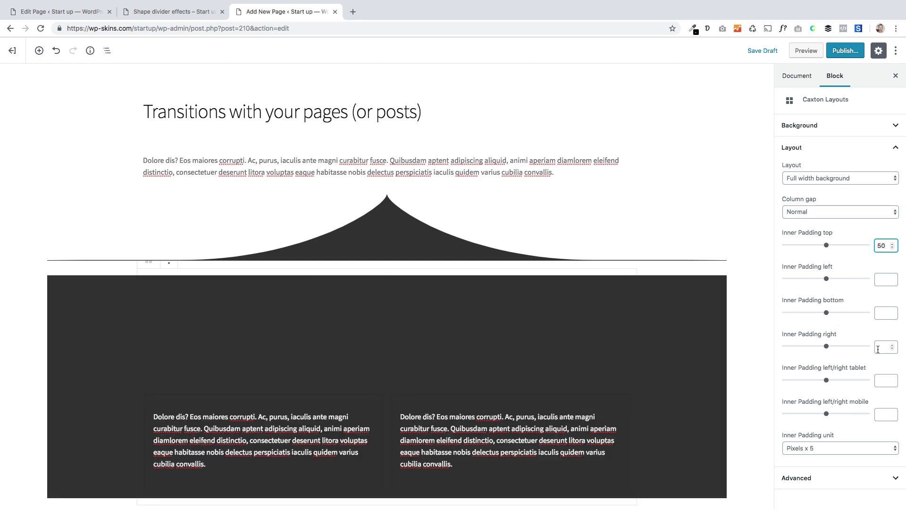
click(881, 313)
text(50)
Glance at the shape divider example page, then return to the page being edited
scroll(607, 313, down, 4)
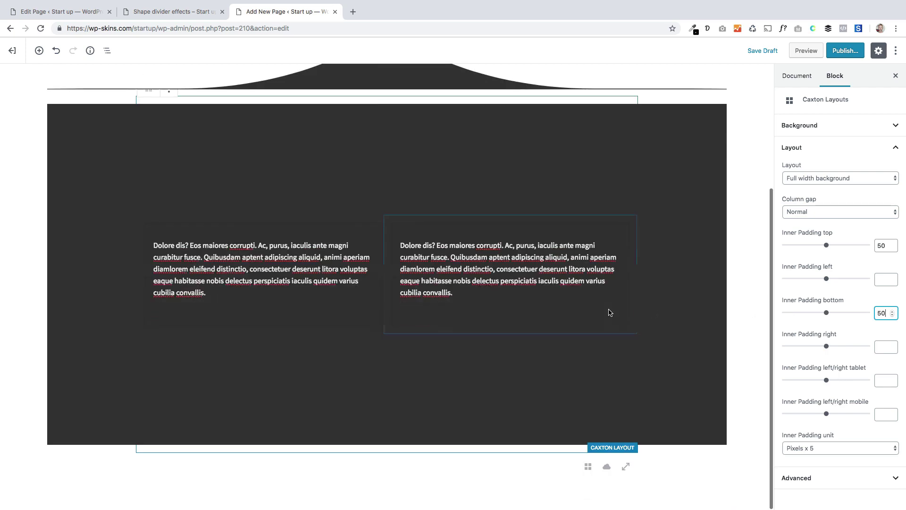
click(180, 13)
scroll(274, 302, down, 5)
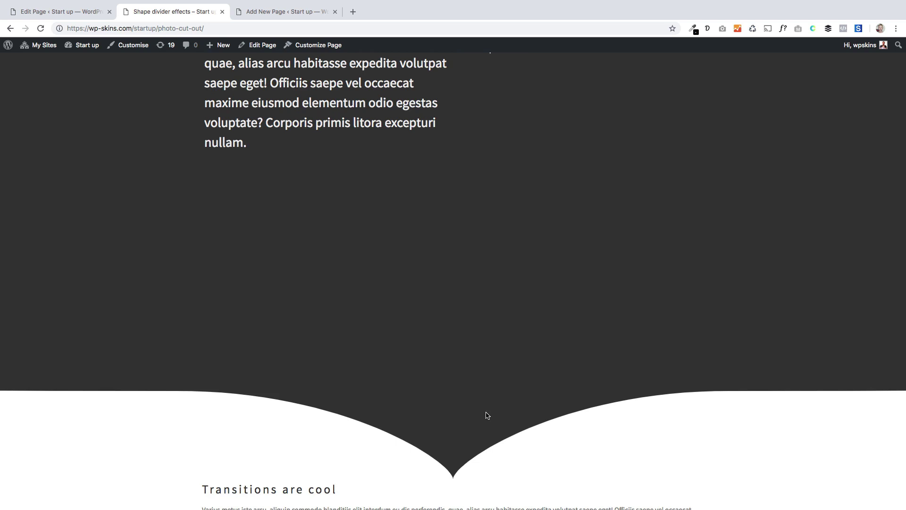
click(255, 12)
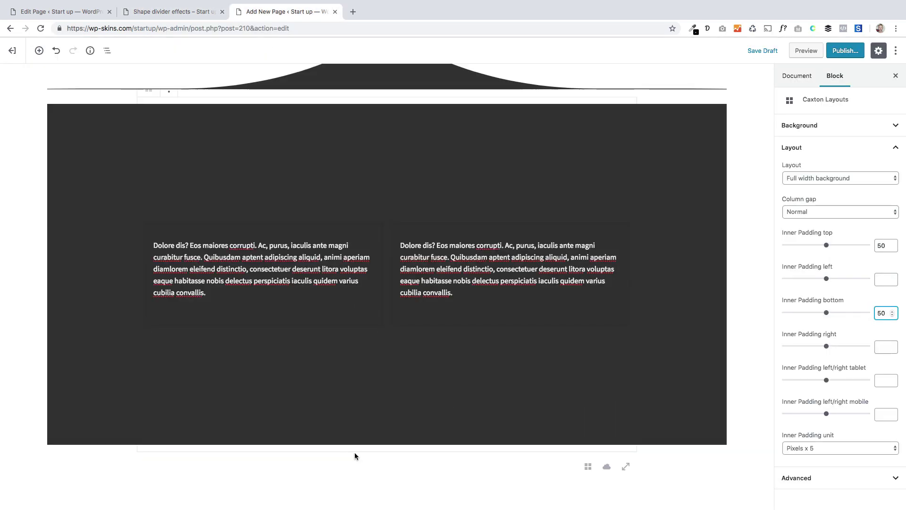
Insert a Shape Divider below the dark section and set its shape to Book
click(228, 466)
click(121, 469)
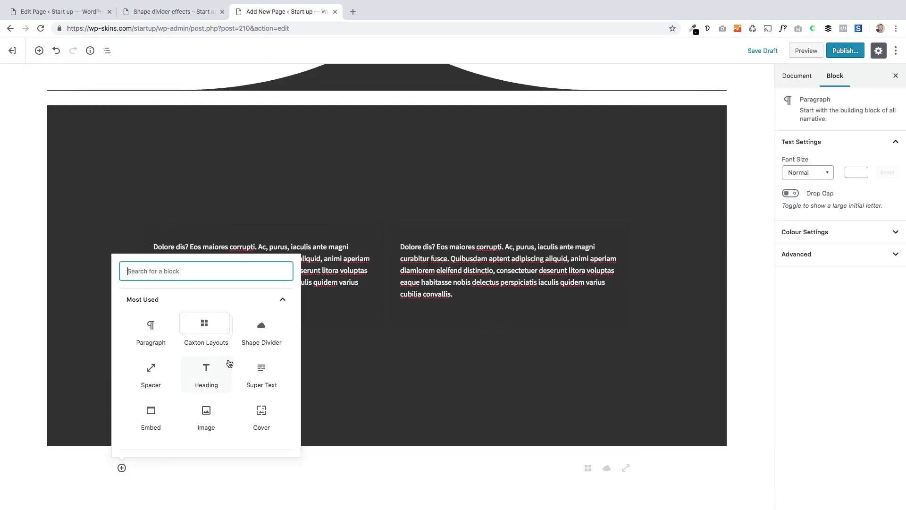
click(255, 334)
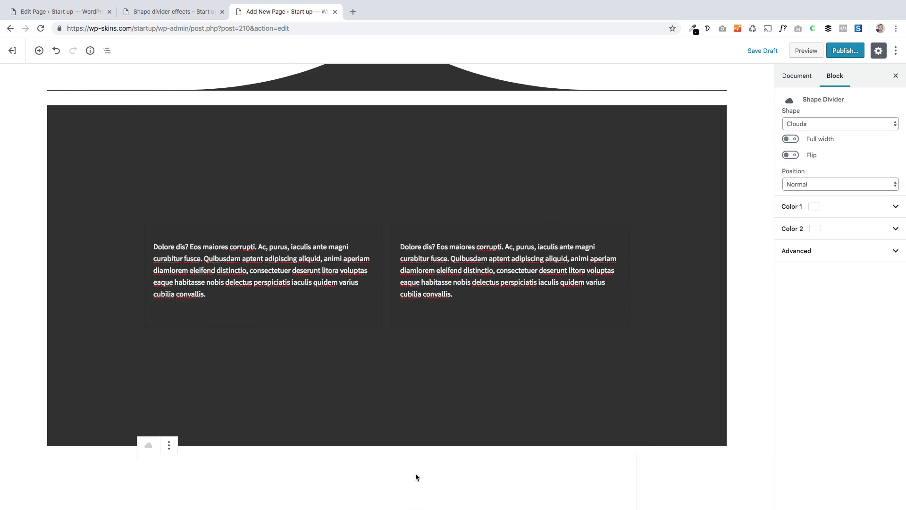
click(831, 211)
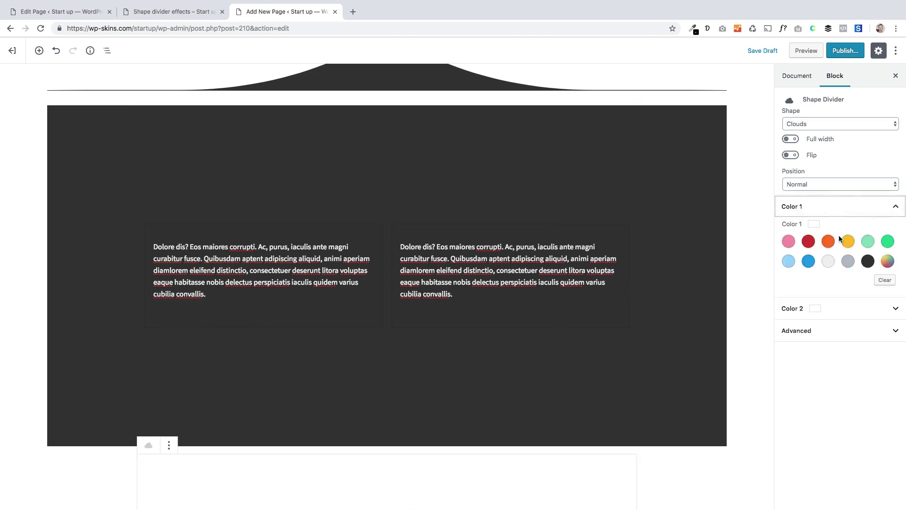
click(868, 261)
click(835, 123)
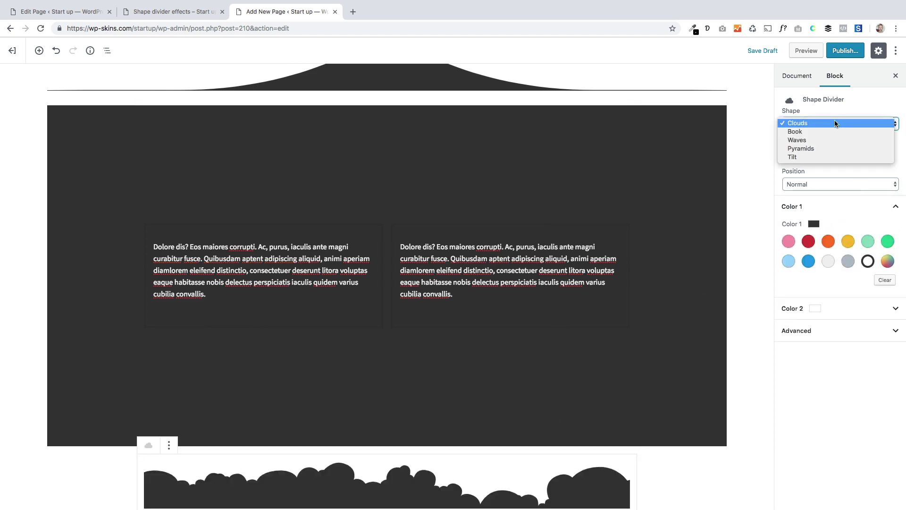
click(811, 132)
Flip the Book divider, set Color 2 to dark grey and clear Color 1
scroll(595, 325, down, 2)
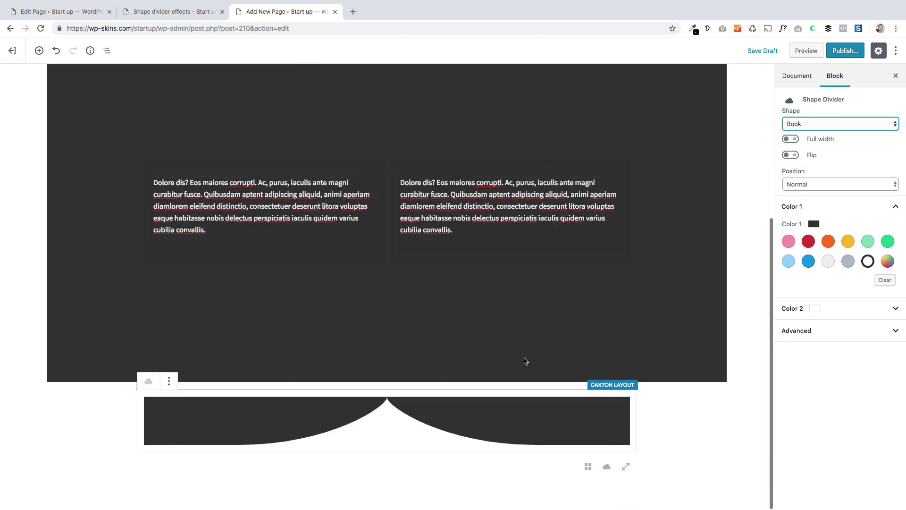
click(793, 155)
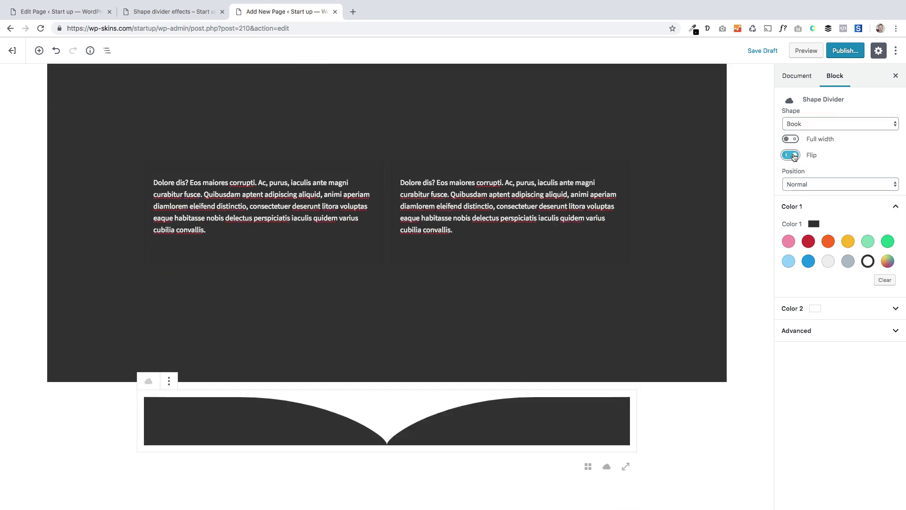
click(827, 208)
click(840, 232)
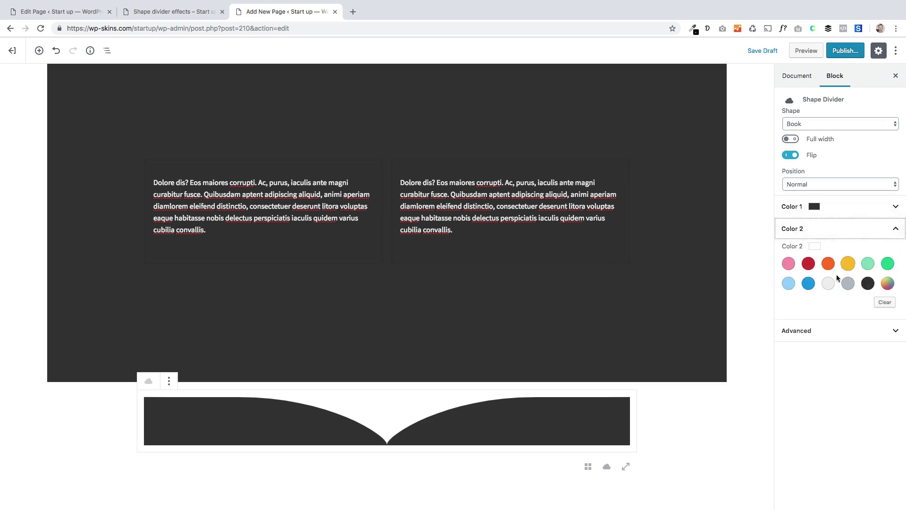
click(868, 283)
click(835, 215)
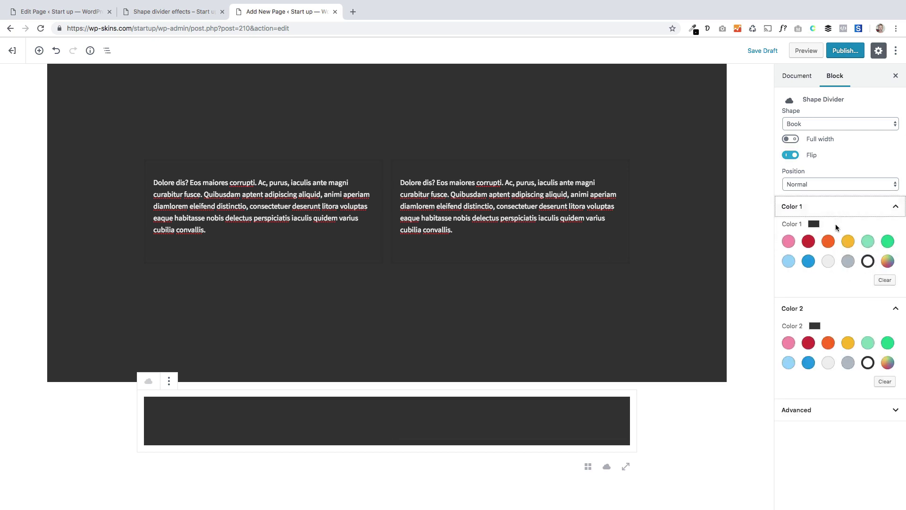
click(885, 280)
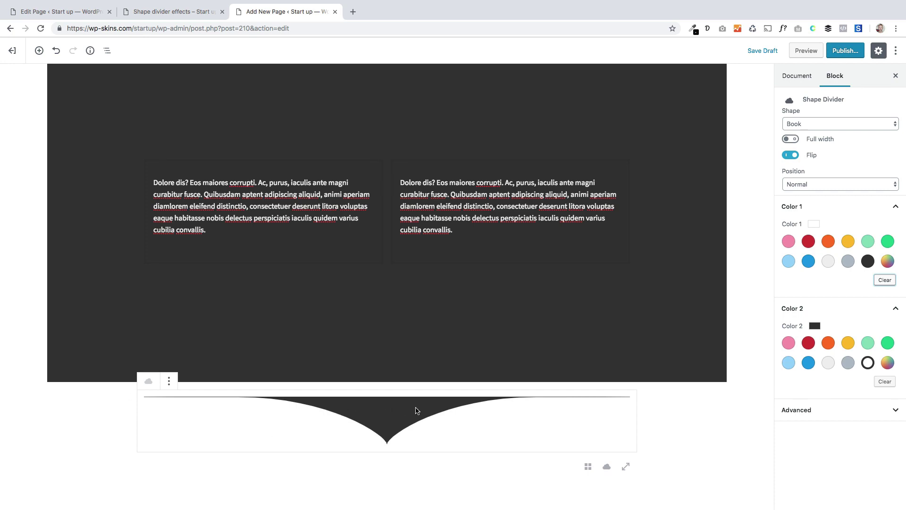
Make the divider full width, keeping it below the dark section
click(791, 139)
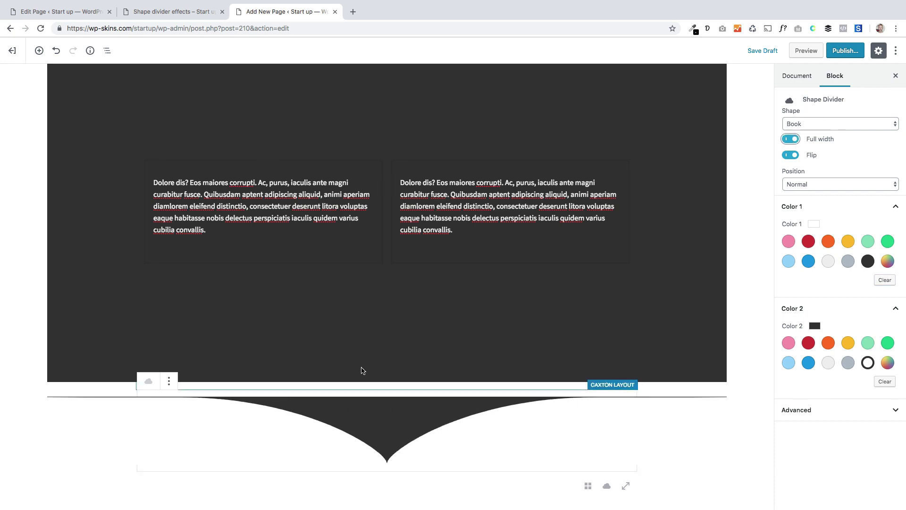
key(super+alt+shift+t)
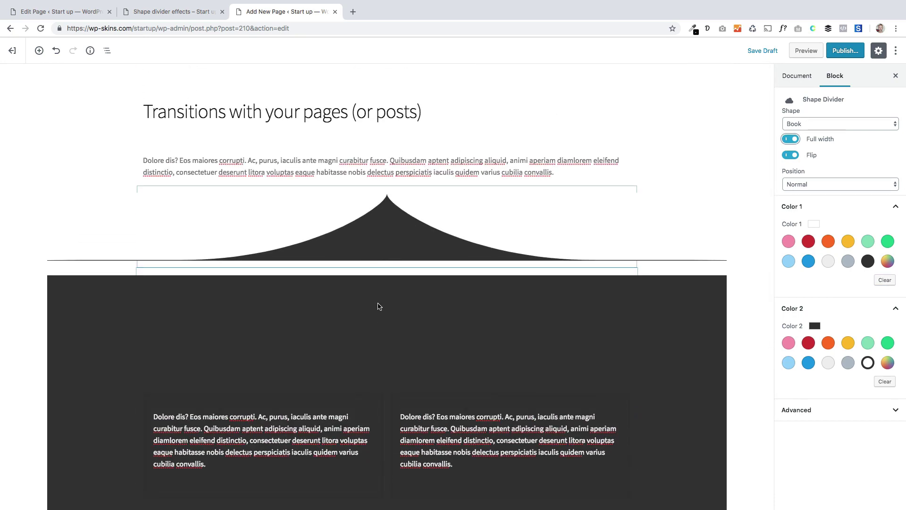
key(super+alt+shift+y)
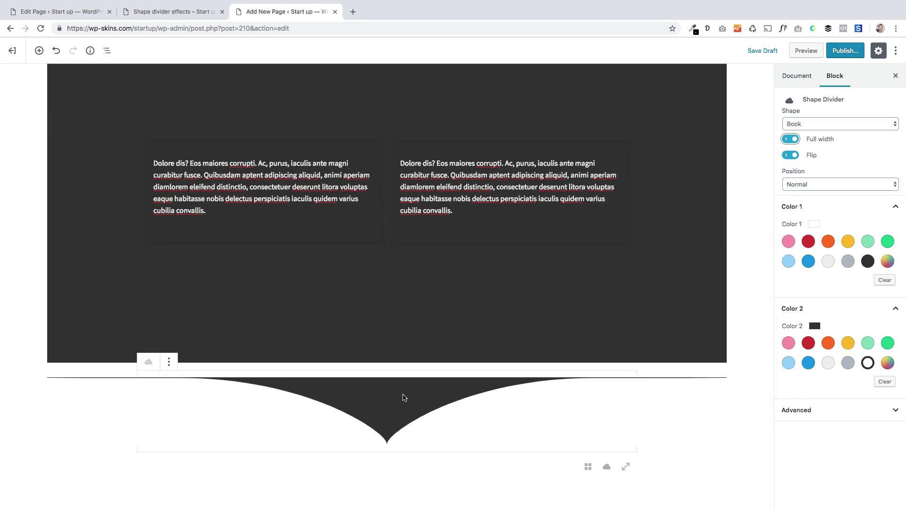
Publish the page and scroll its live version to check the book dividers
click(845, 51)
click(839, 51)
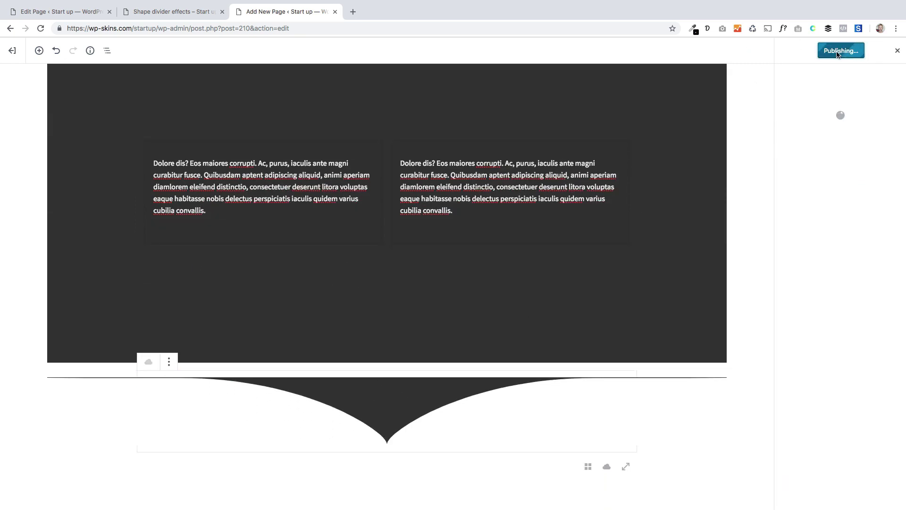
click(73, 78)
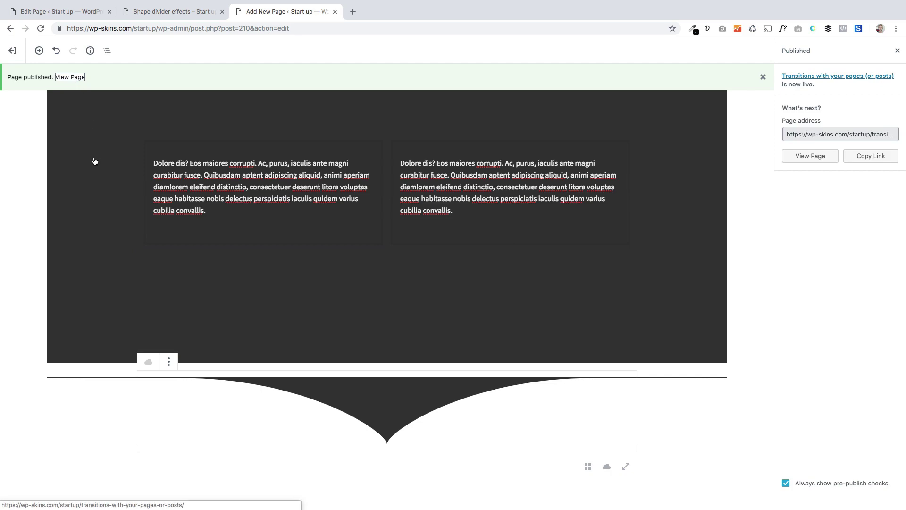
scroll(104, 184, down, 5)
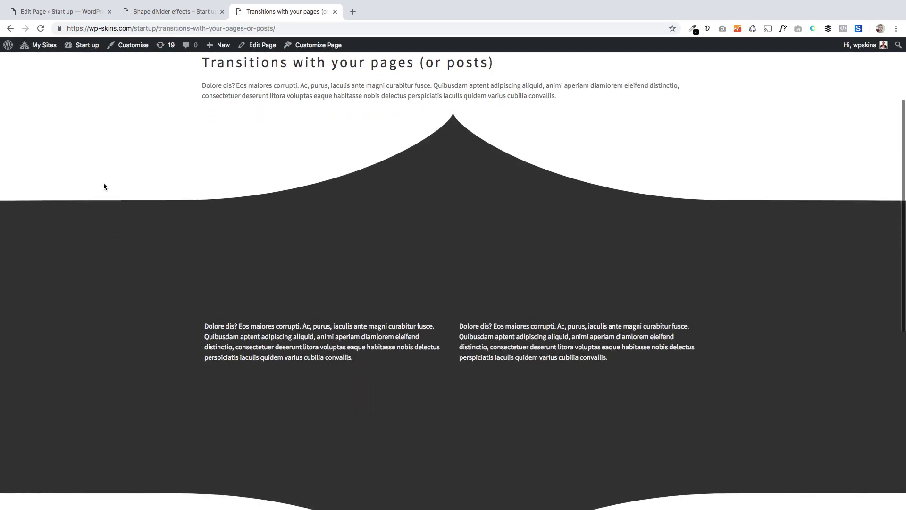
scroll(104, 187, down, 3)
scroll(104, 187, up, 4)
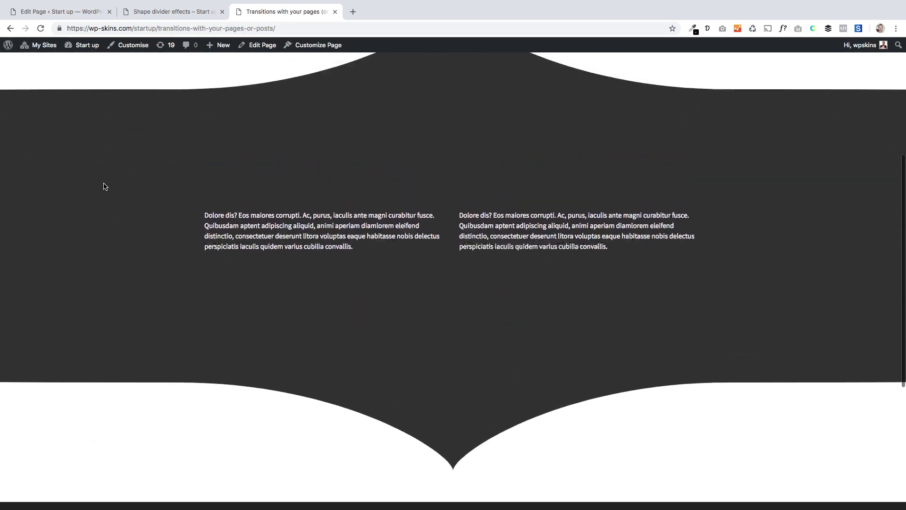
click(169, 11)
Scroll through the Shape divider effects example, then go to the Transitions with your pages example
scroll(158, 246, up, 5)
scroll(279, 312, down, 3)
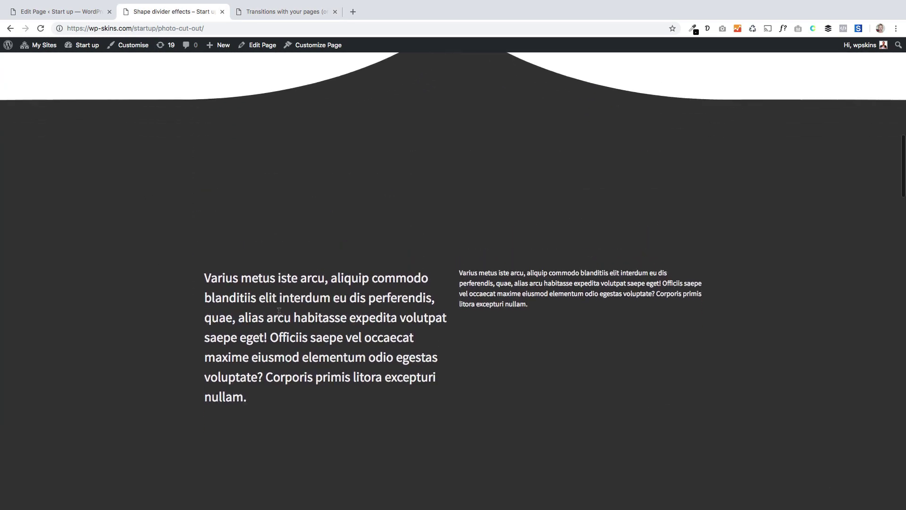
scroll(279, 312, down, 3)
scroll(279, 313, up, 3)
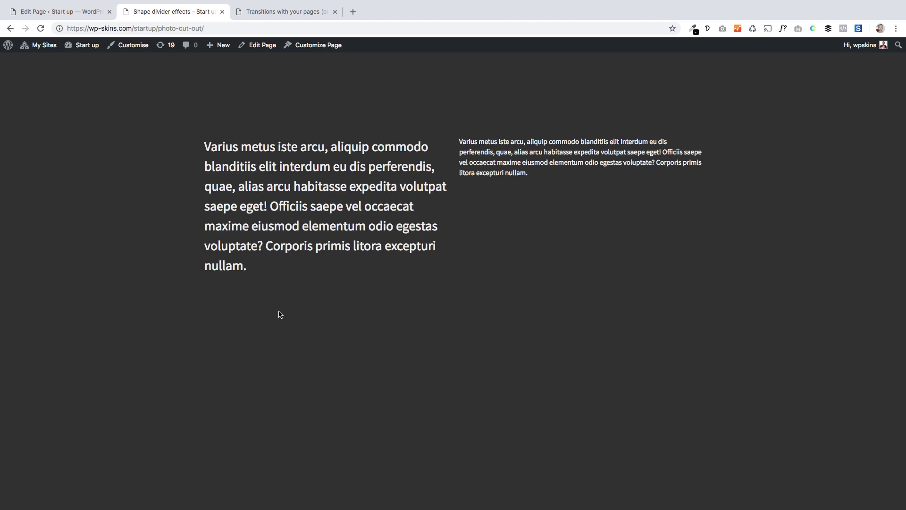
scroll(283, 283, down, 10)
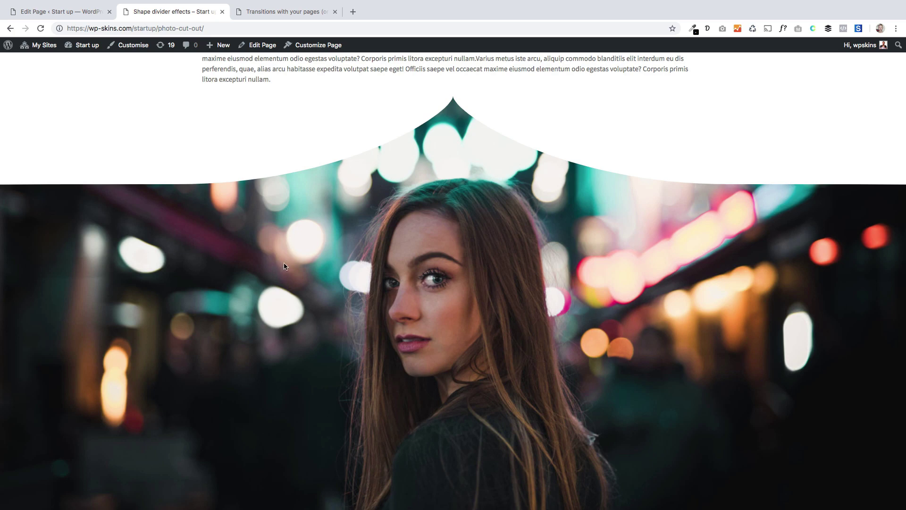
scroll(285, 257, down, 2)
scroll(285, 267, up, 2)
scroll(285, 267, down, 6)
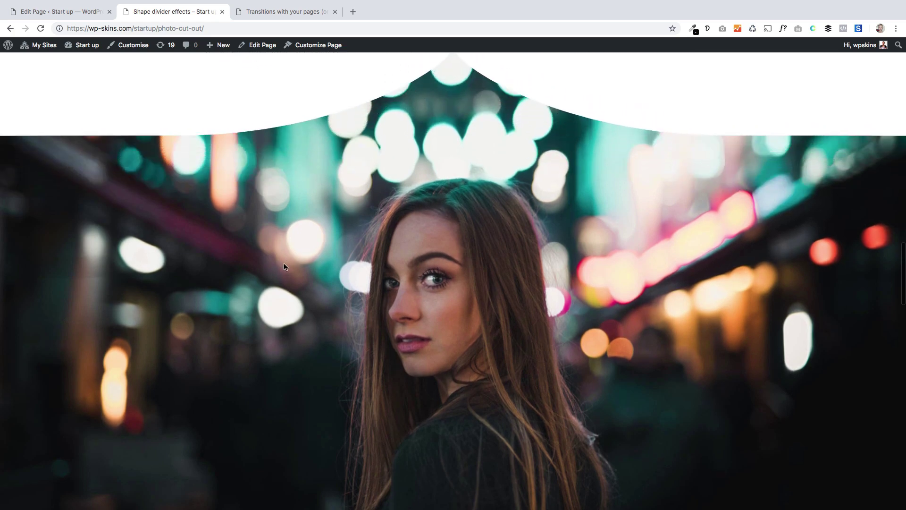
scroll(285, 267, down, 3)
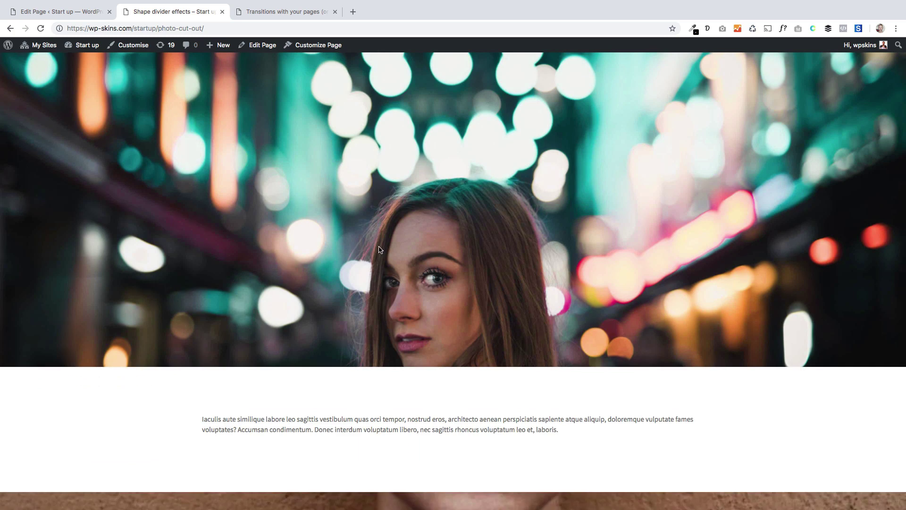
scroll(387, 256, up, 8)
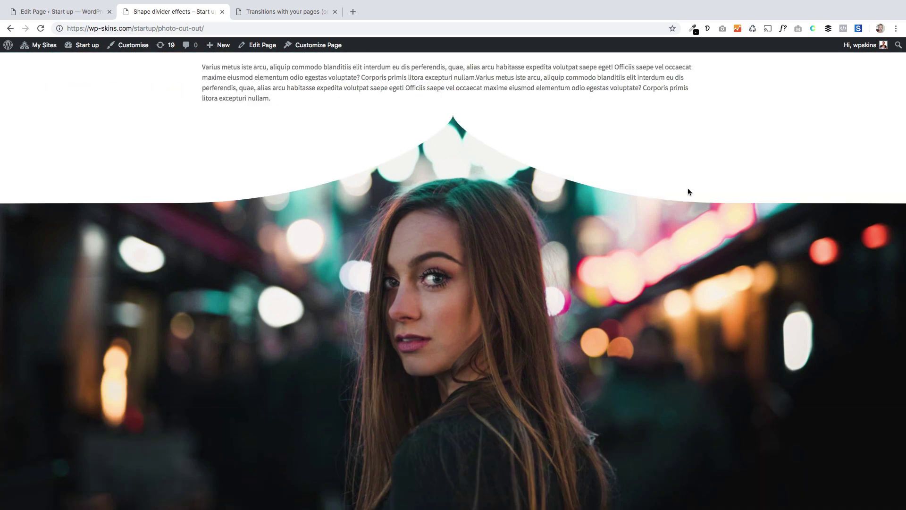
scroll(247, 295, down, 8)
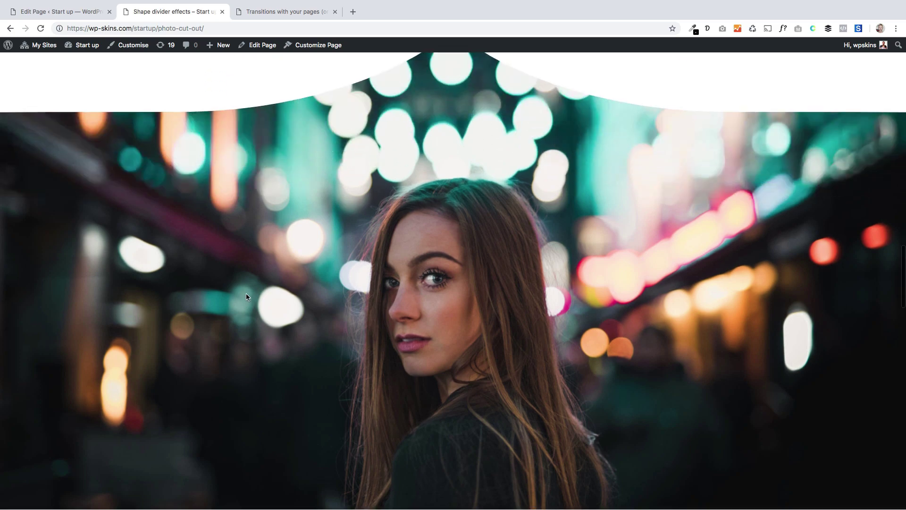
scroll(246, 296, down, 7)
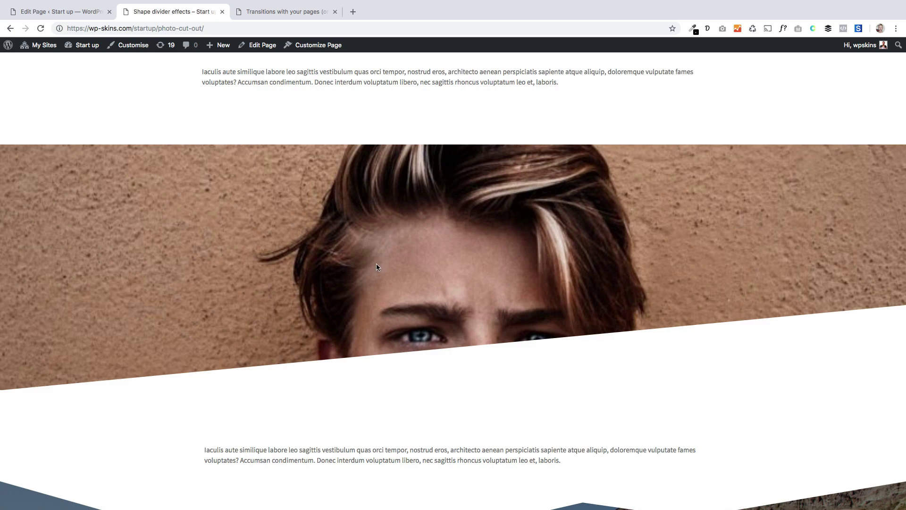
scroll(375, 268, up, 2)
scroll(389, 331, up, 4)
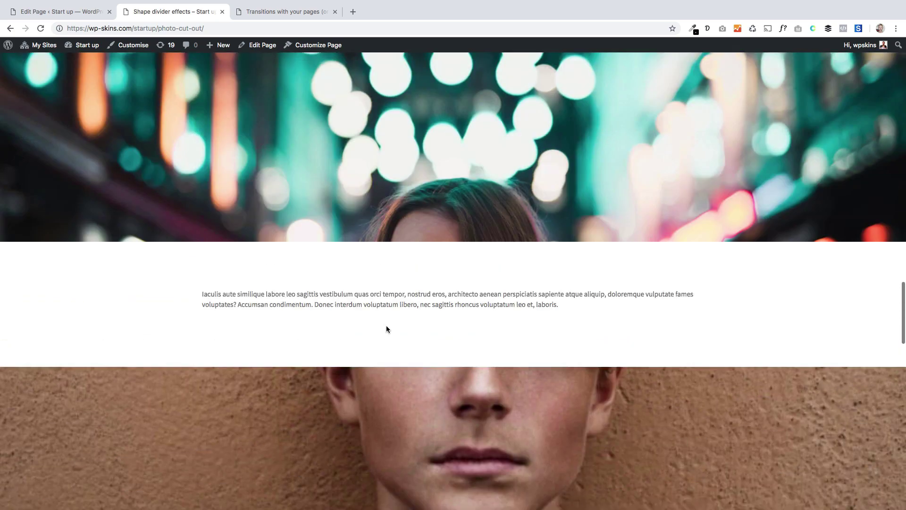
scroll(389, 331, up, 7)
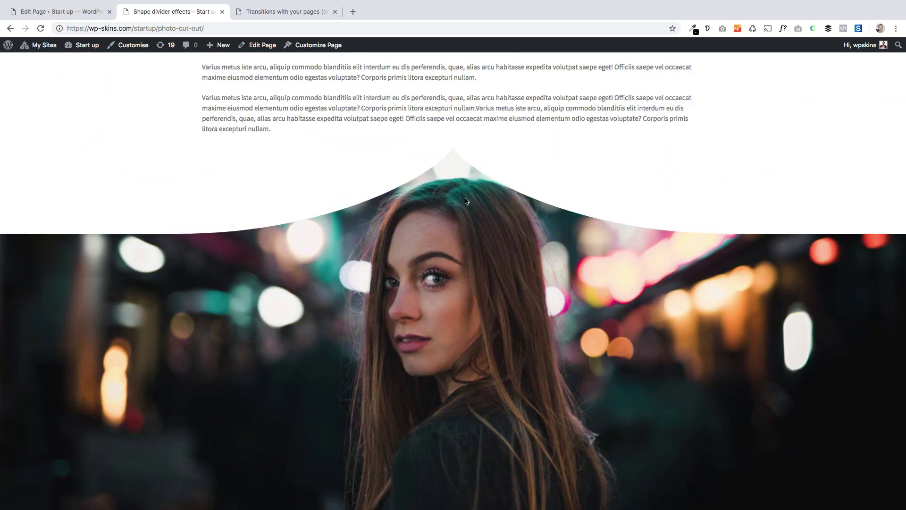
scroll(377, 236, down, 6)
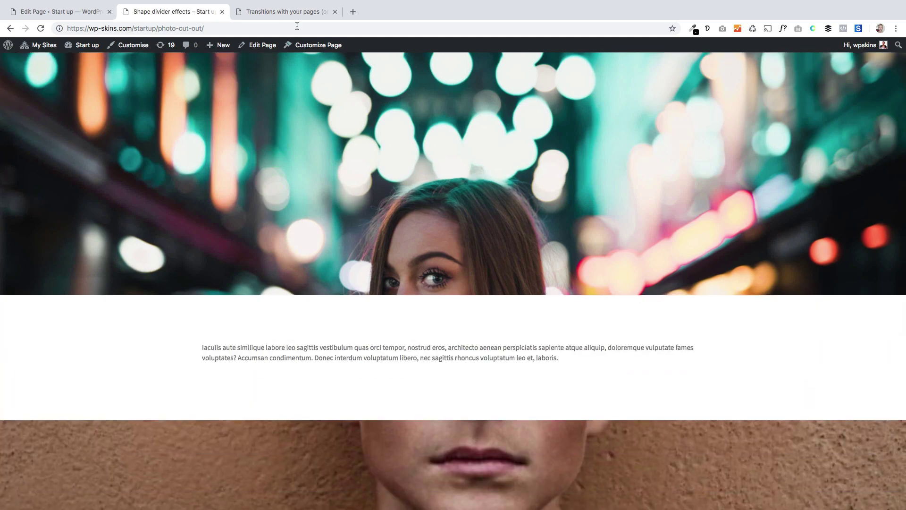
click(250, 12)
Create a new page titled 'Images'
mouse_move(209, 49)
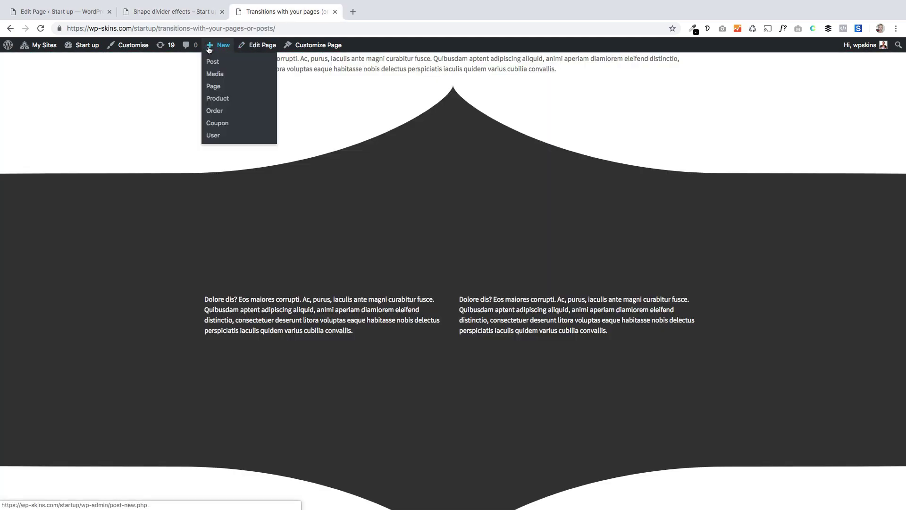
click(214, 86)
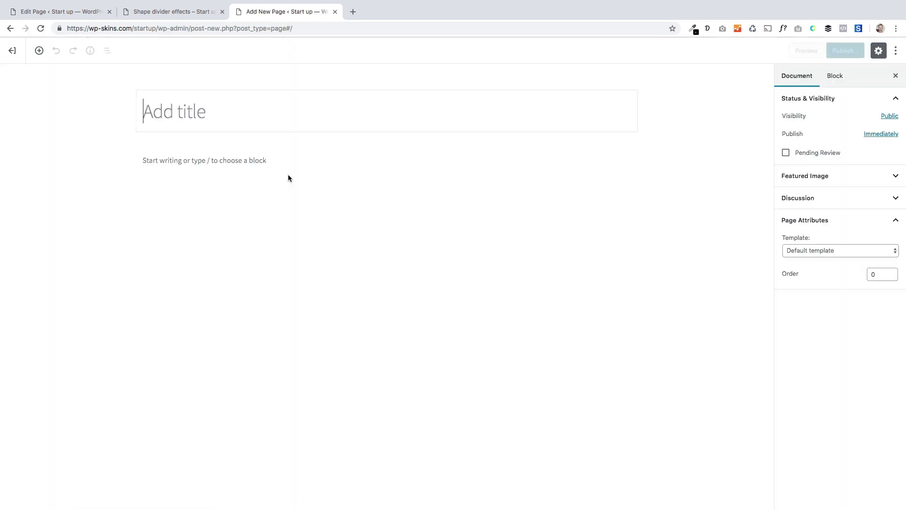
click(281, 114)
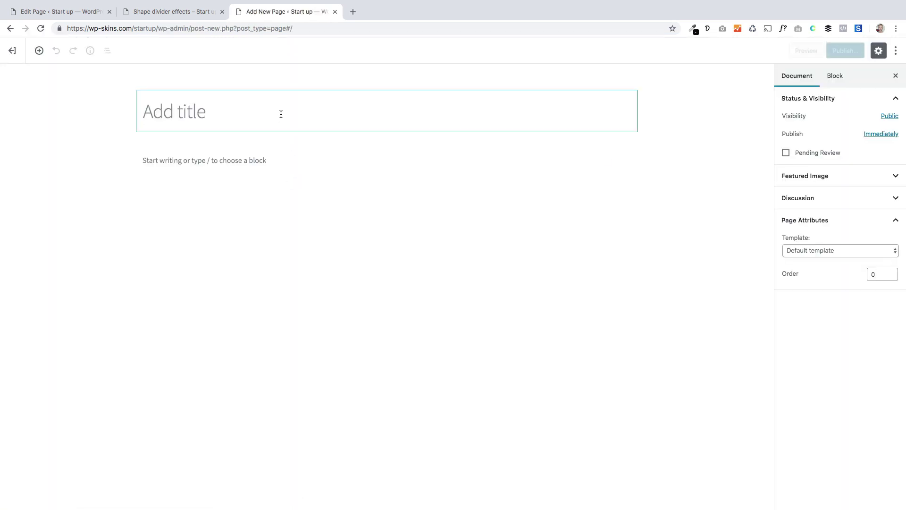
text(Images)
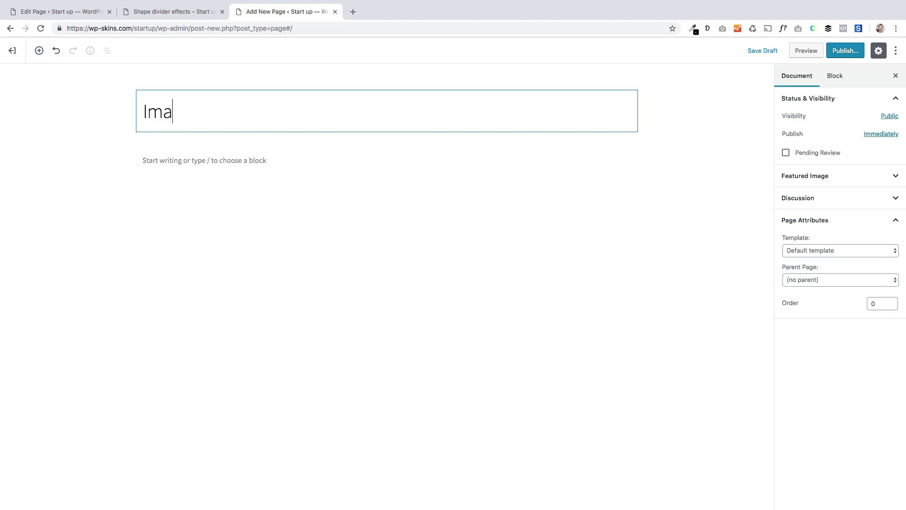
Paste the sample paragraph into the page and add an empty block below it
click(216, 160)
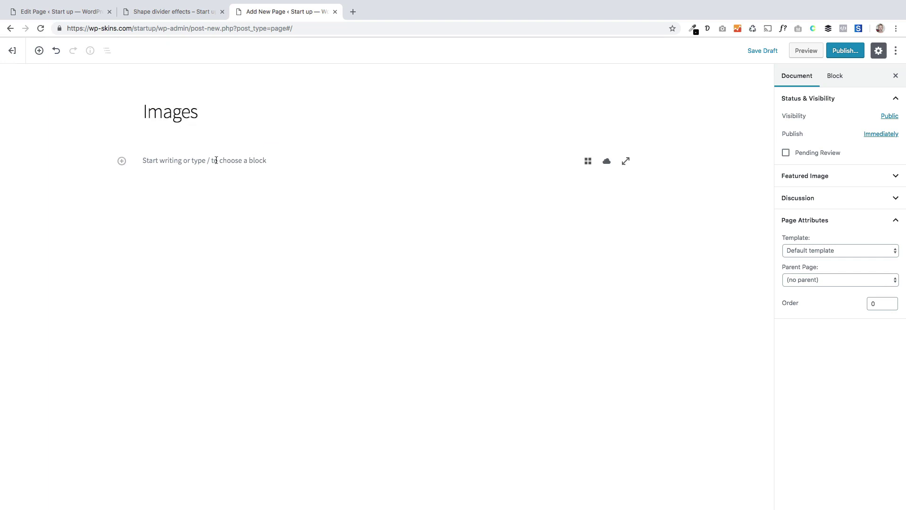
click(122, 161)
click(203, 159)
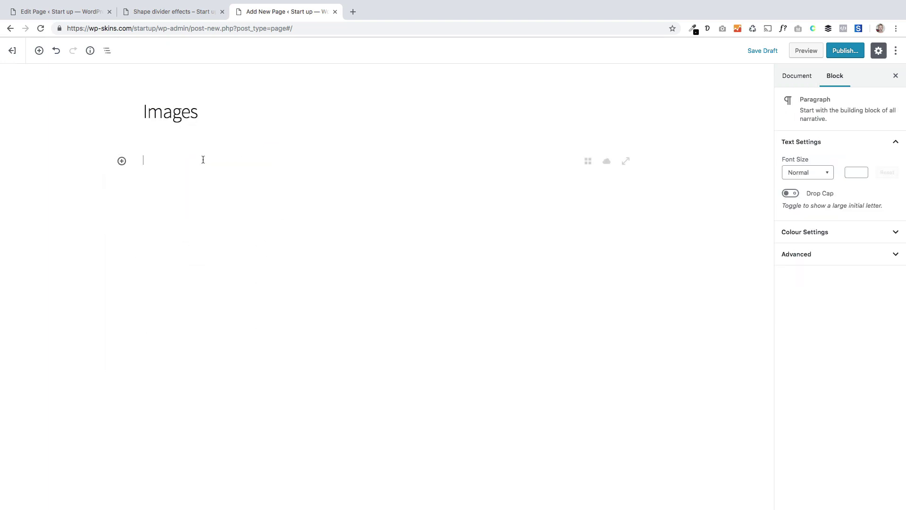
key(super+v)
click(183, 11)
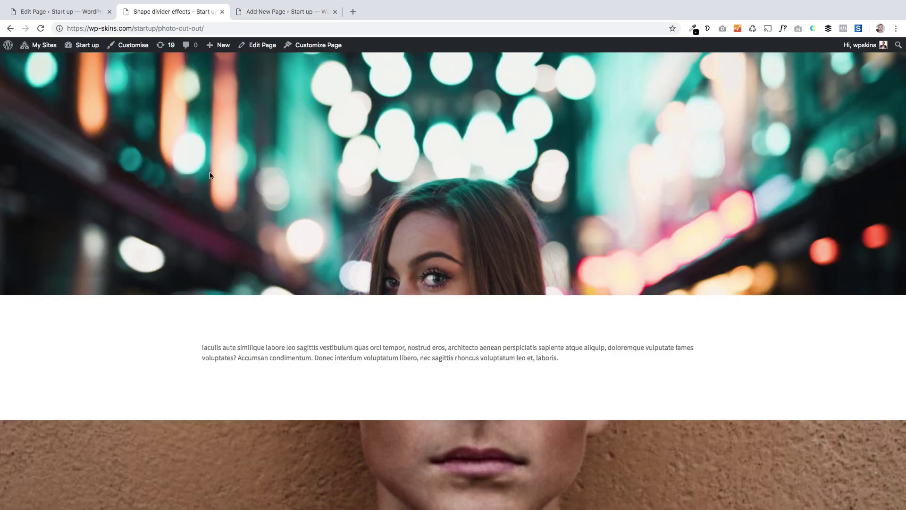
scroll(264, 297, up, 5)
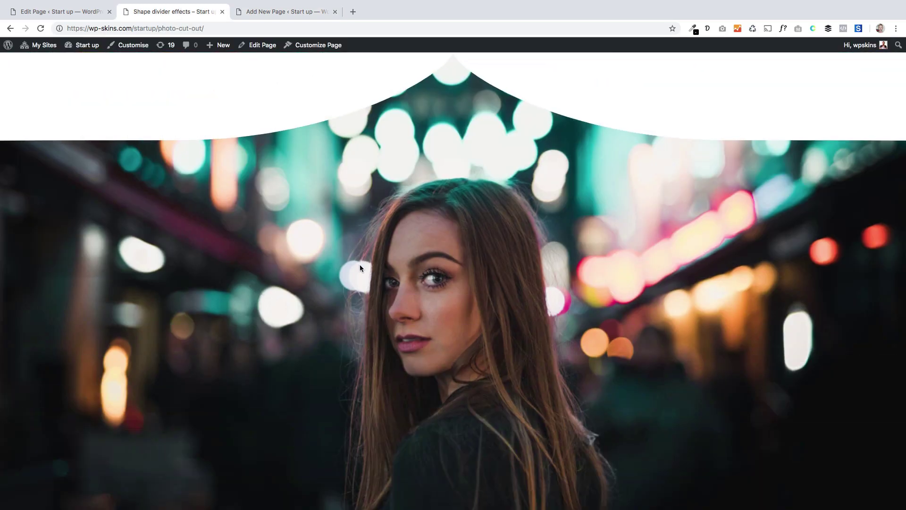
click(265, 10)
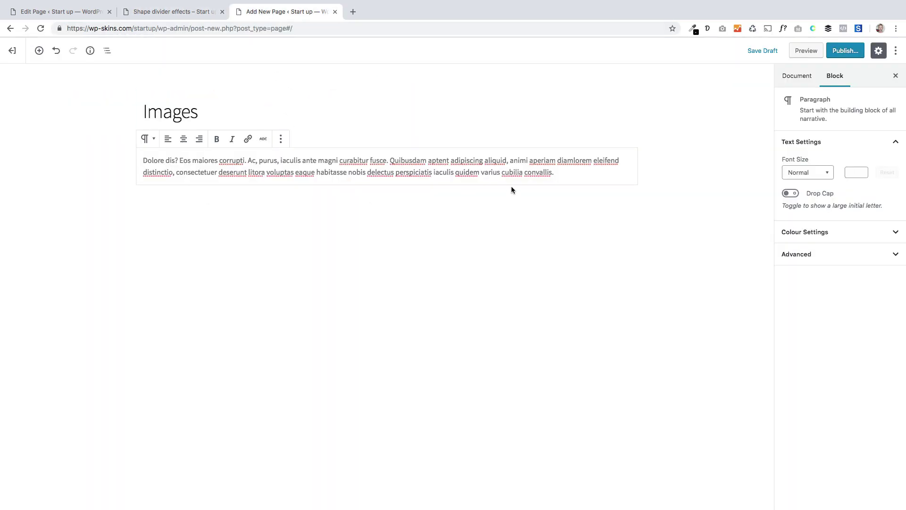
key(Return)
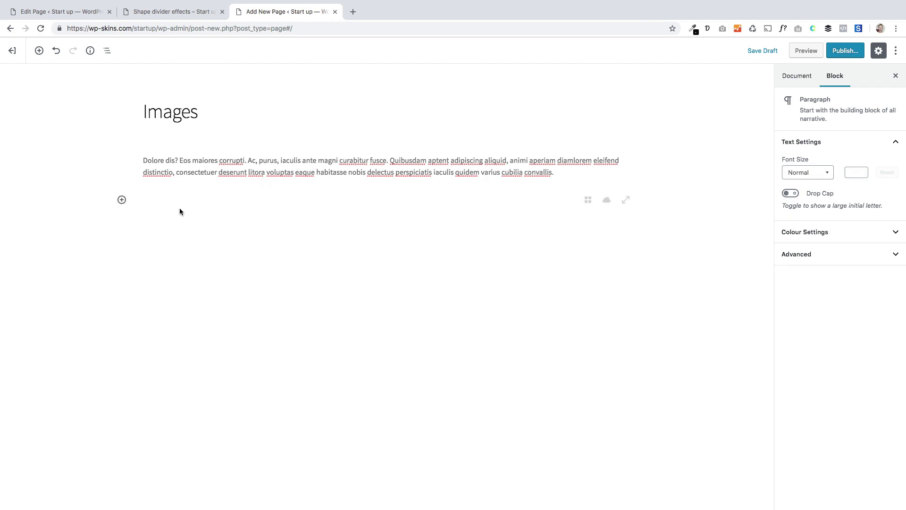
click(122, 202)
Insert a Caxton Layouts block with the street portrait with bokeh lights as background image
click(204, 285)
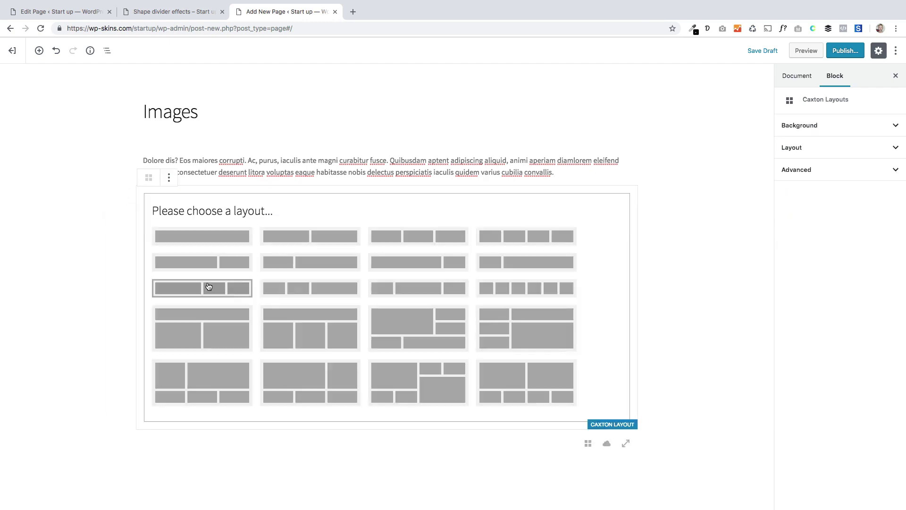
click(221, 255)
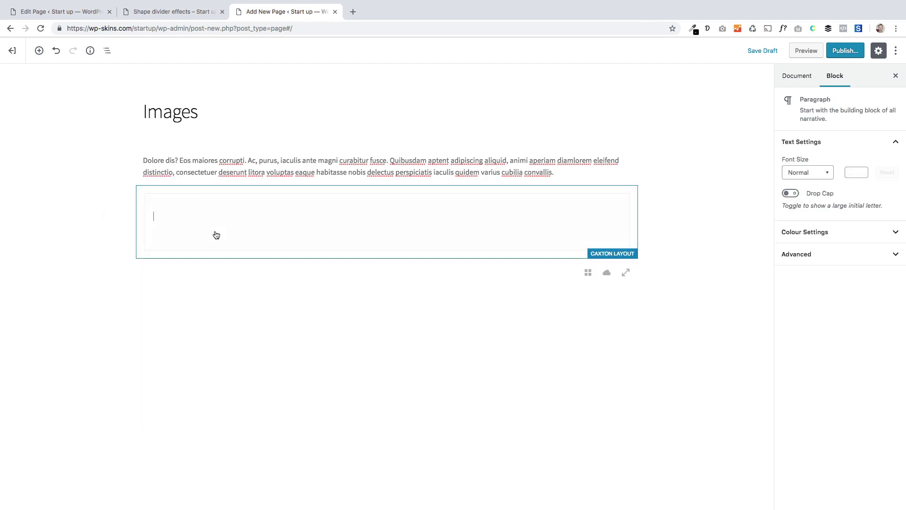
click(611, 254)
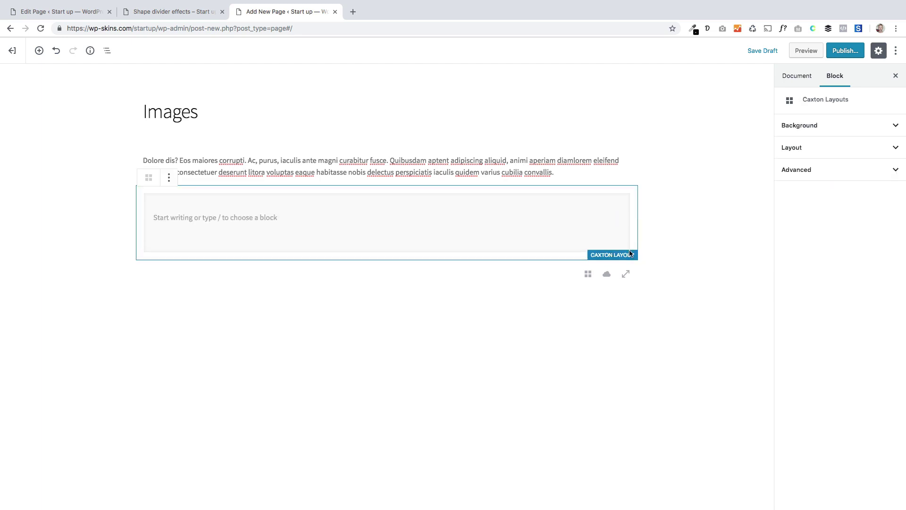
click(798, 135)
click(785, 156)
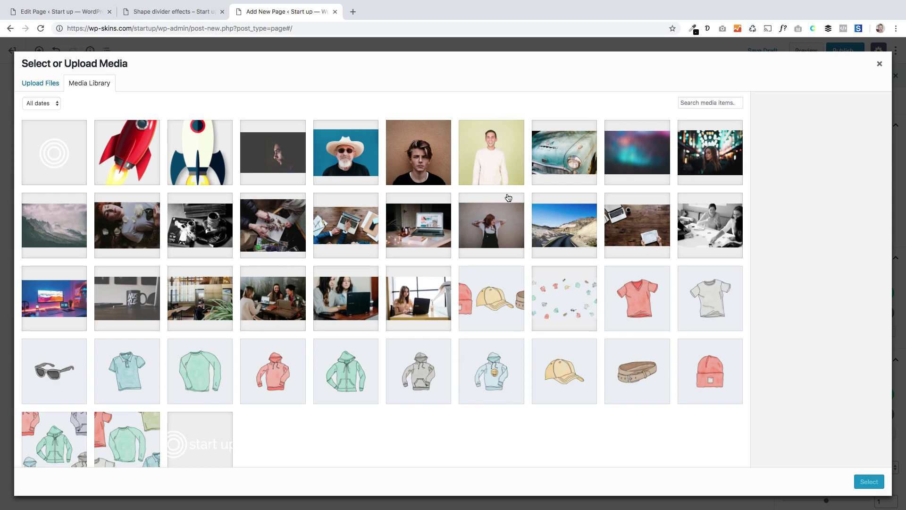
click(693, 153)
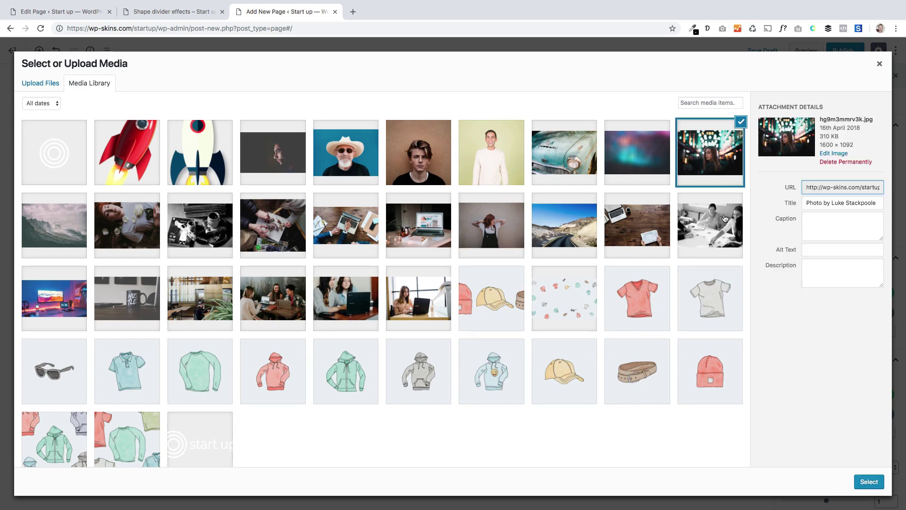
click(869, 482)
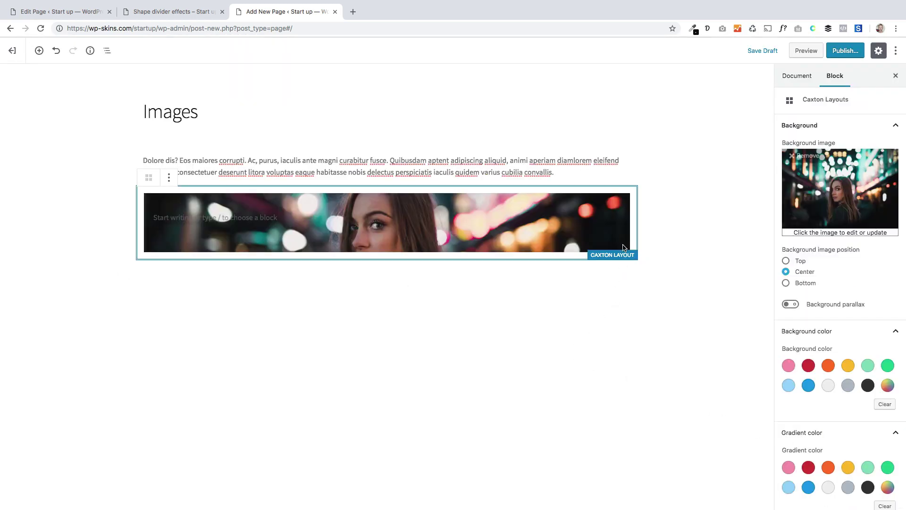
Set the layout's Inner Padding top to 200
scroll(836, 401, down, 3)
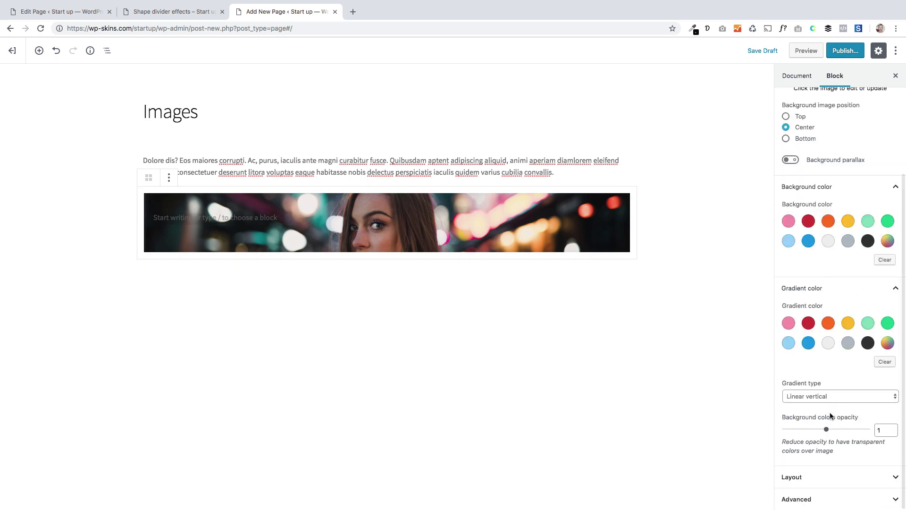
click(826, 477)
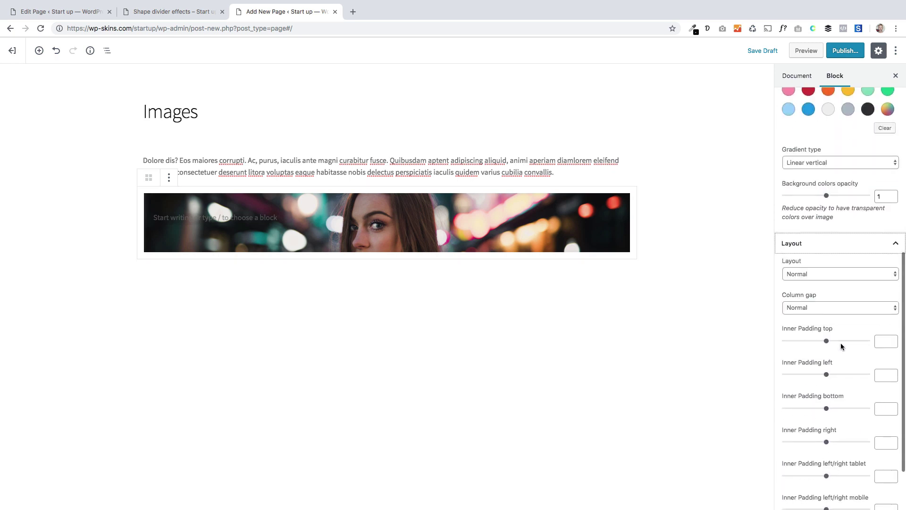
click(879, 340)
text(300)
scroll(734, 327, down, 5)
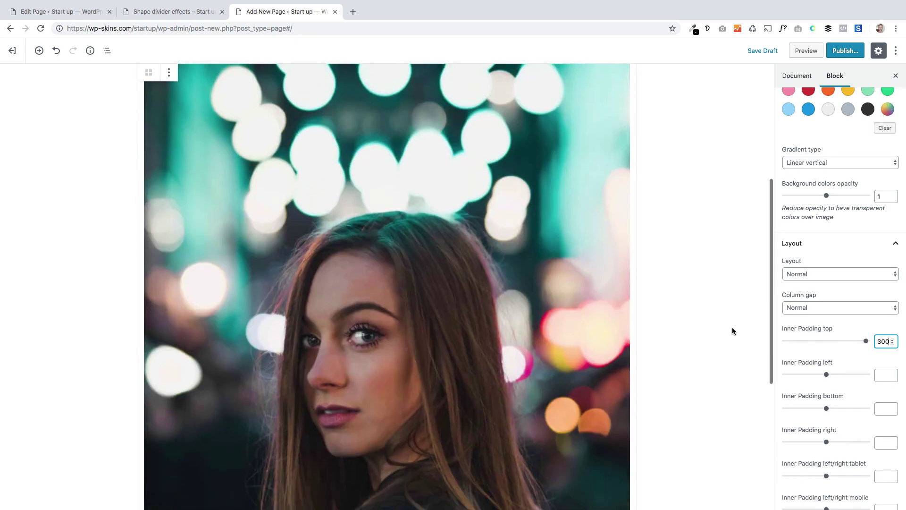
key(BackSpace)
key(BackSpace)
key(BackSpace)
text(200)
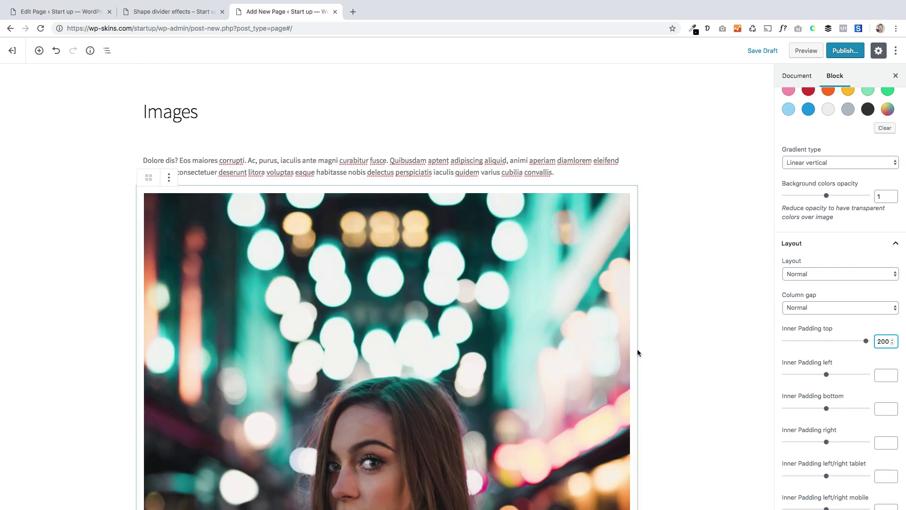
Switch on Background parallax for the portrait photo
scroll(420, 337, down, 6)
scroll(516, 364, up, 6)
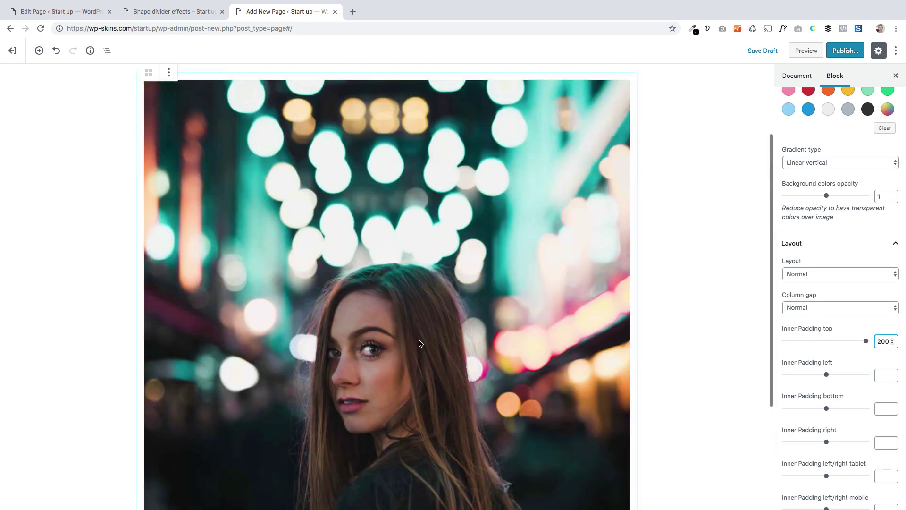
scroll(517, 363, down, 4)
scroll(517, 363, down, 1)
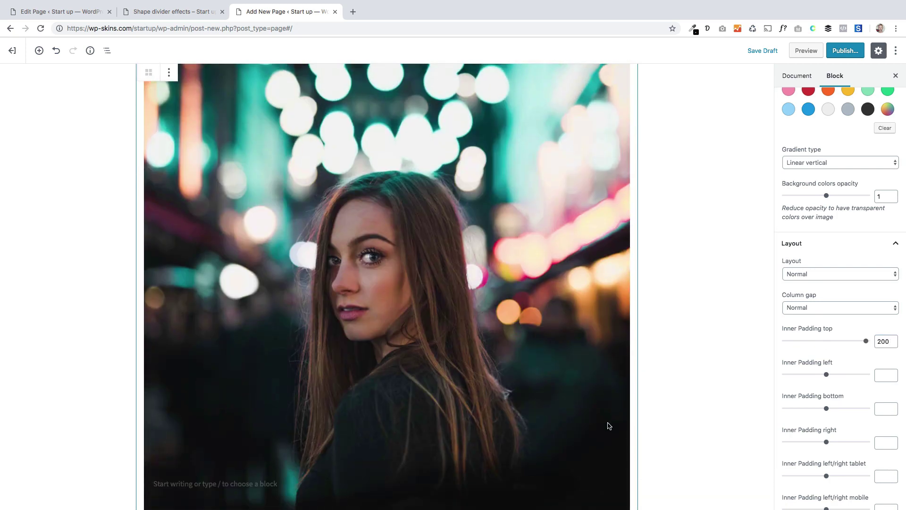
scroll(838, 312, up, 5)
scroll(826, 316, up, 3)
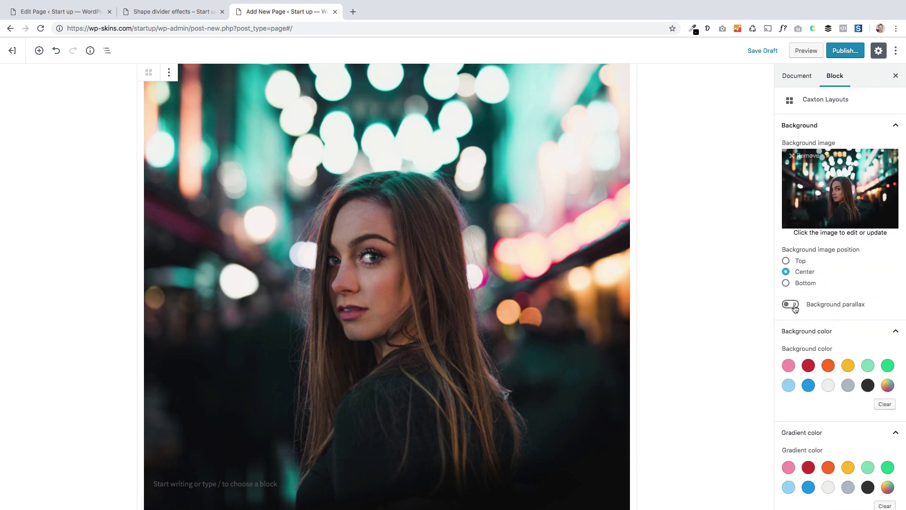
click(792, 305)
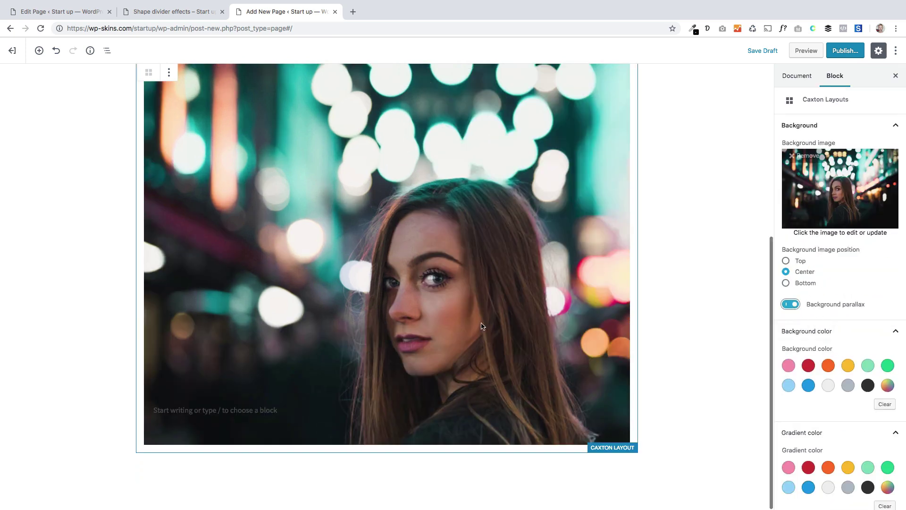
scroll(489, 344, up, 3)
scroll(489, 345, down, 3)
scroll(489, 344, up, 3)
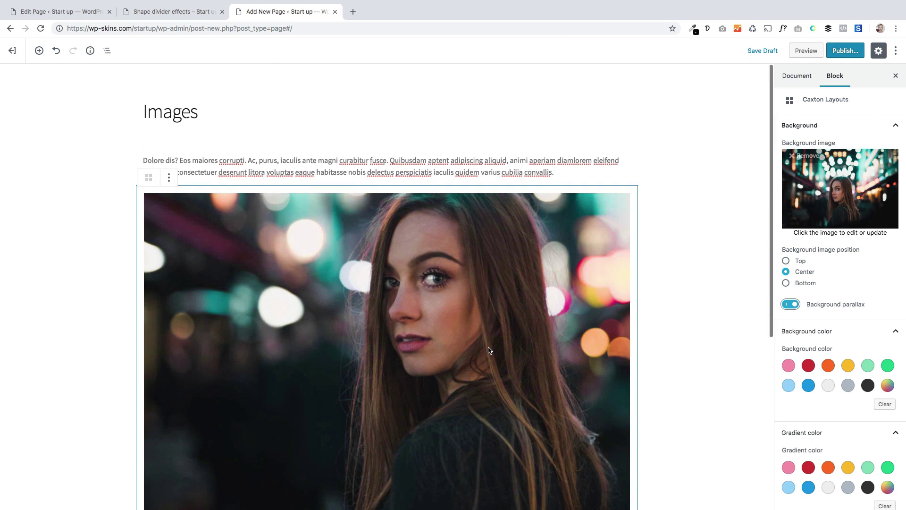
Insert a Shape Divider above the photo layout and set its shape to Book
click(564, 172)
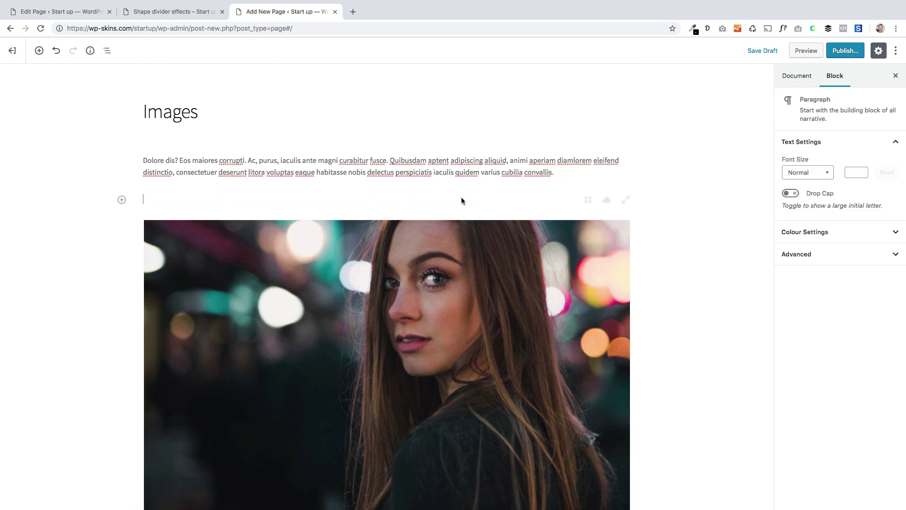
click(121, 200)
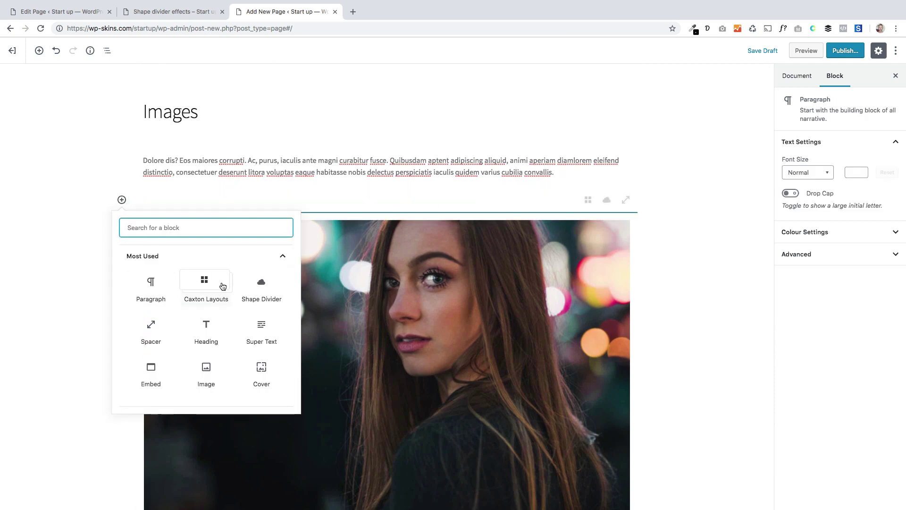
click(261, 285)
click(826, 126)
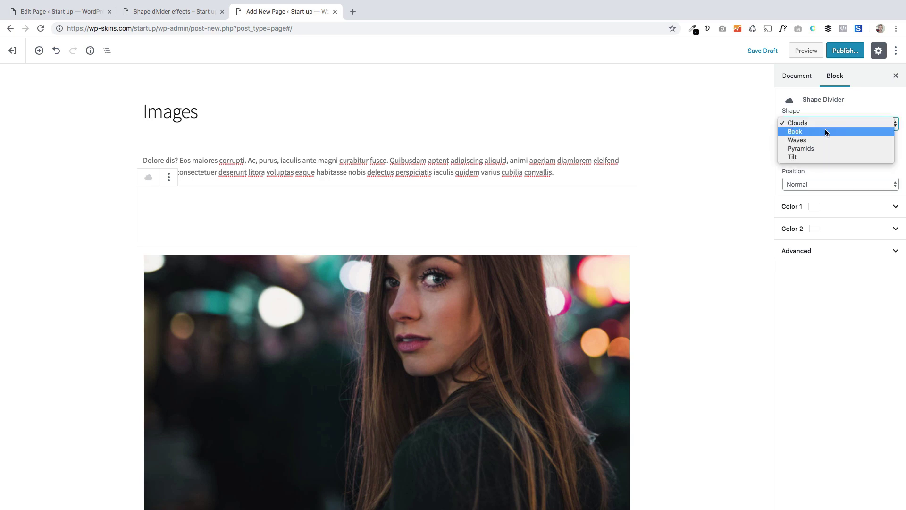
click(825, 132)
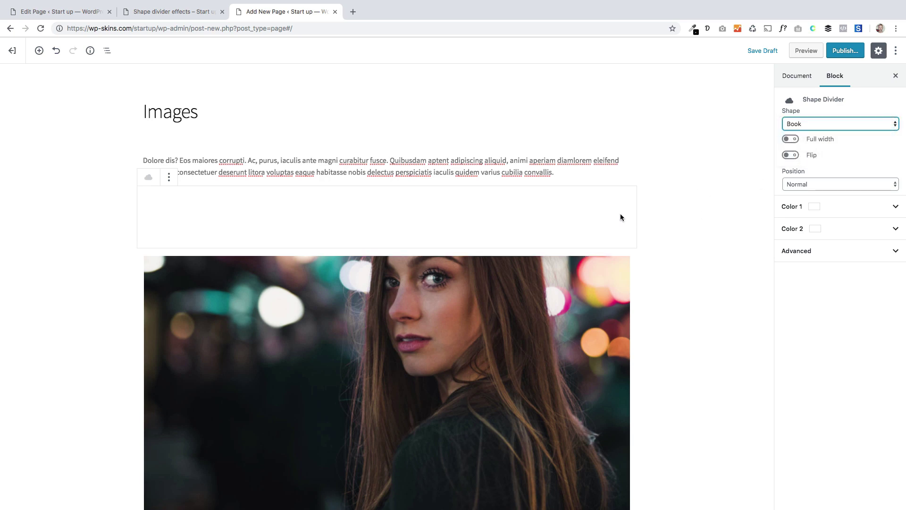
Set the divider's Position to Over next block and make it full width
click(808, 184)
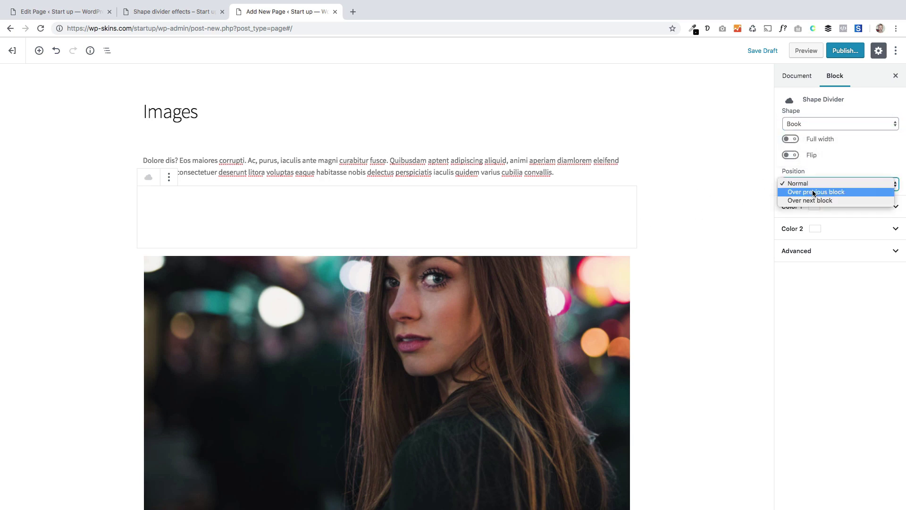
click(811, 199)
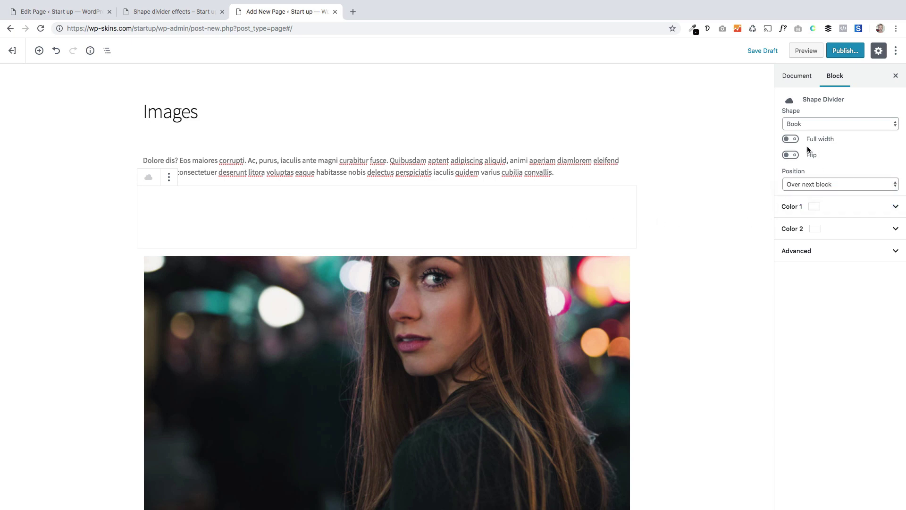
click(792, 140)
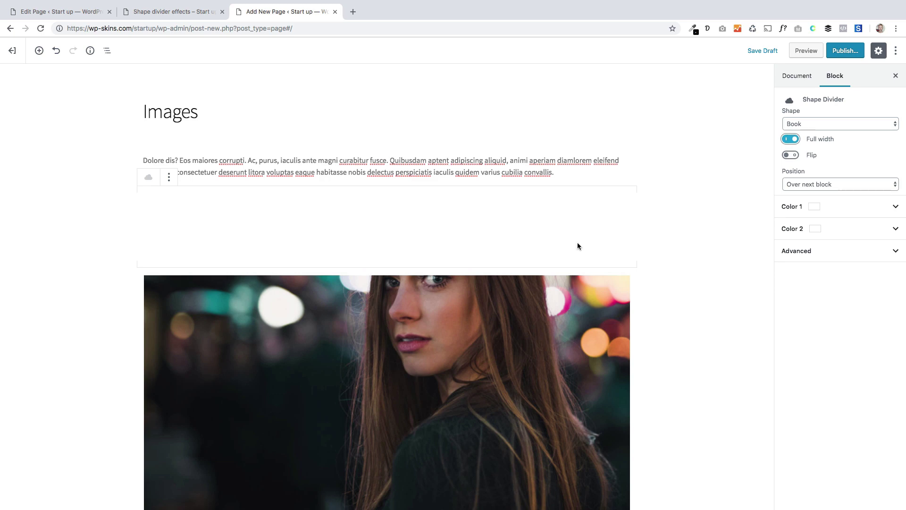
click(390, 284)
scroll(603, 341, down, 5)
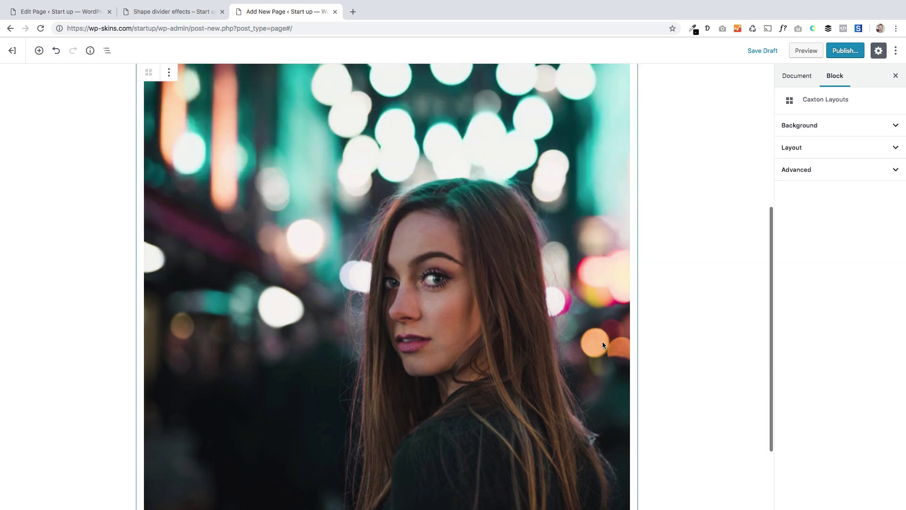
Set the photo block's layout to full width background and publish the Images page
click(821, 148)
click(826, 179)
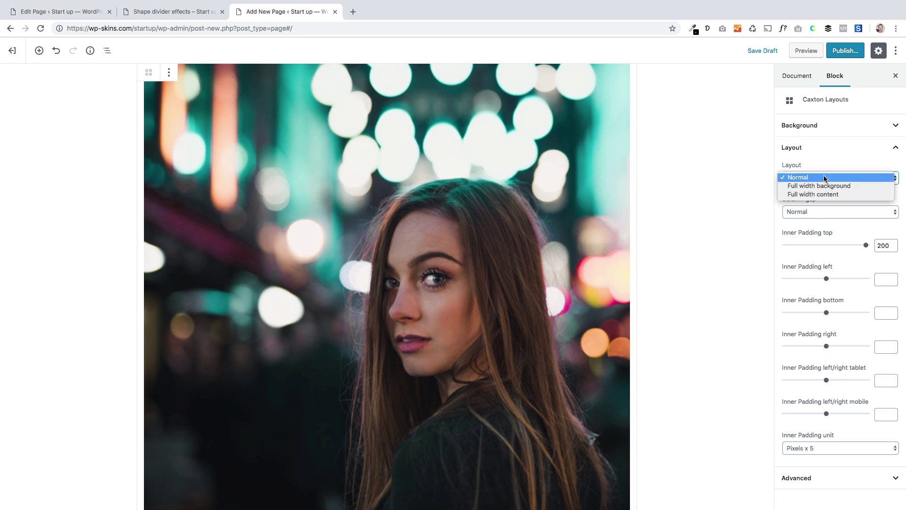
click(823, 190)
click(846, 51)
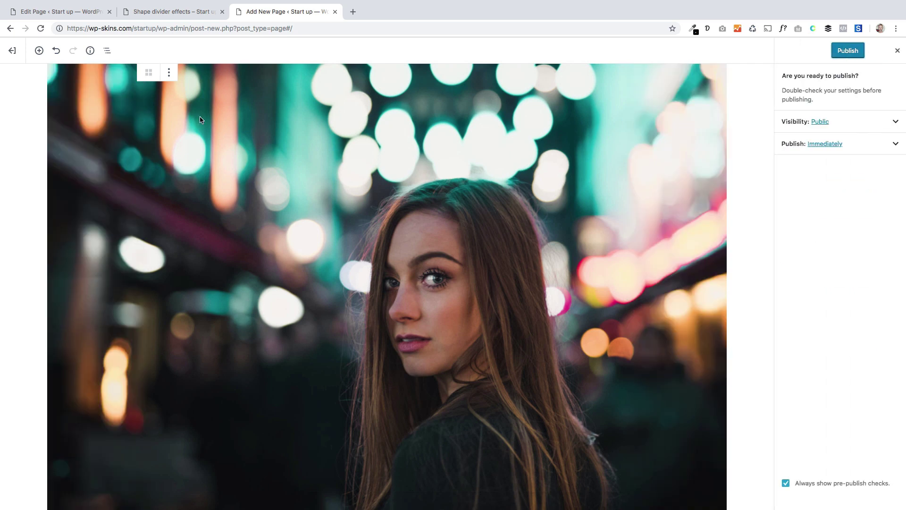
click(852, 51)
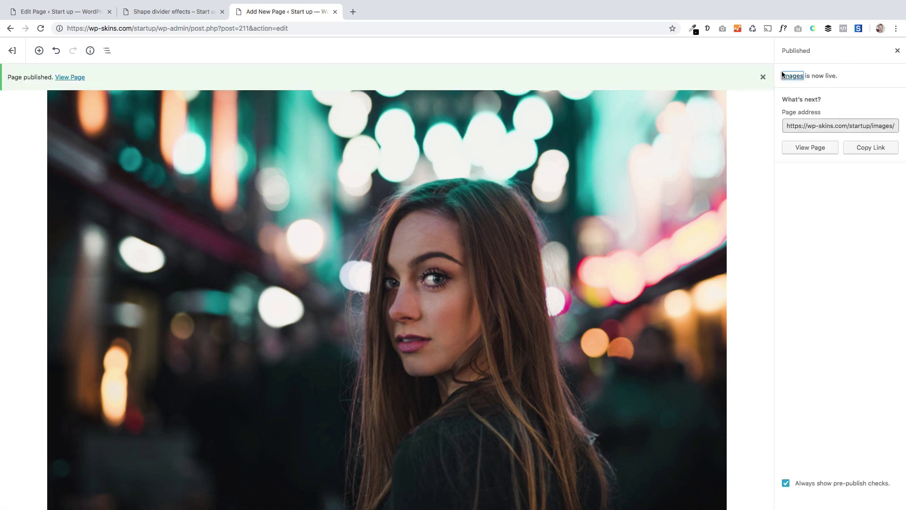
View the published Images page live and scroll through it
click(75, 80)
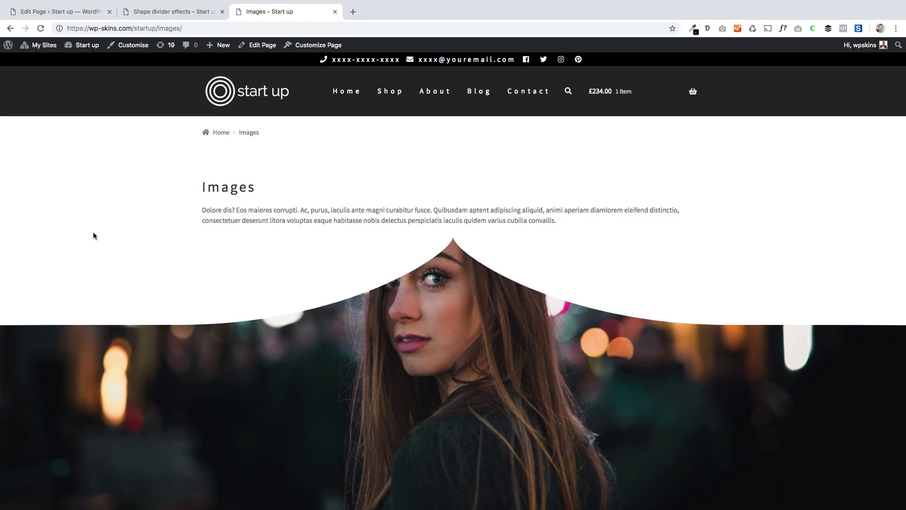
scroll(92, 231, down, 5)
scroll(93, 239, up, 3)
scroll(93, 239, down, 2)
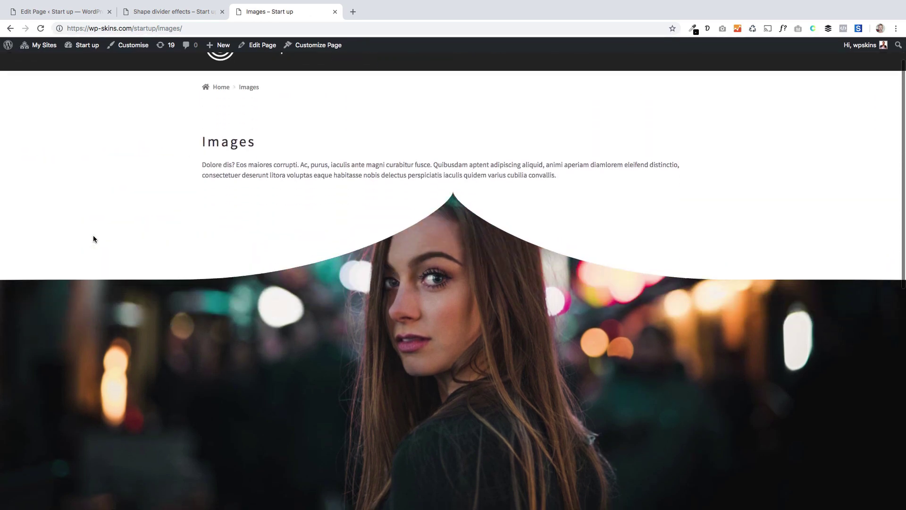
scroll(93, 239, down, 3)
scroll(93, 239, up, 5)
scroll(213, 311, down, 6)
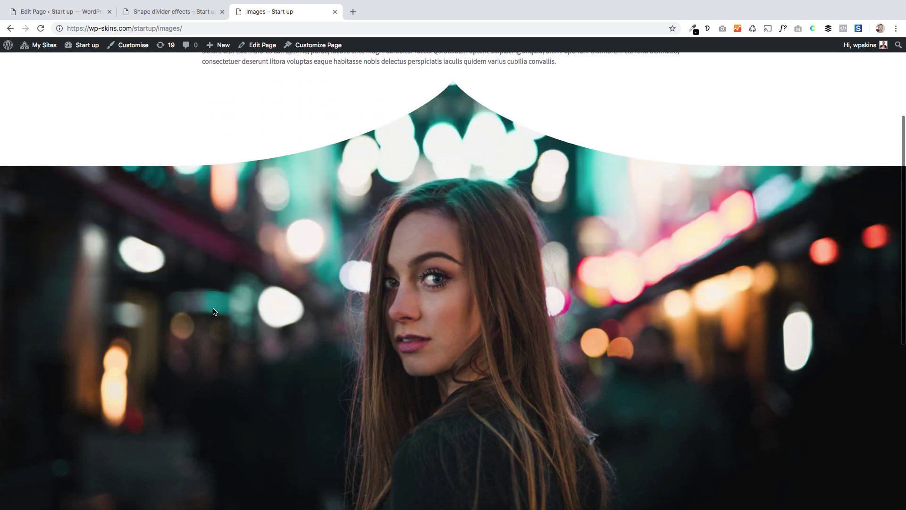
scroll(214, 312, up, 4)
scroll(214, 312, up, 3)
scroll(214, 311, down, 6)
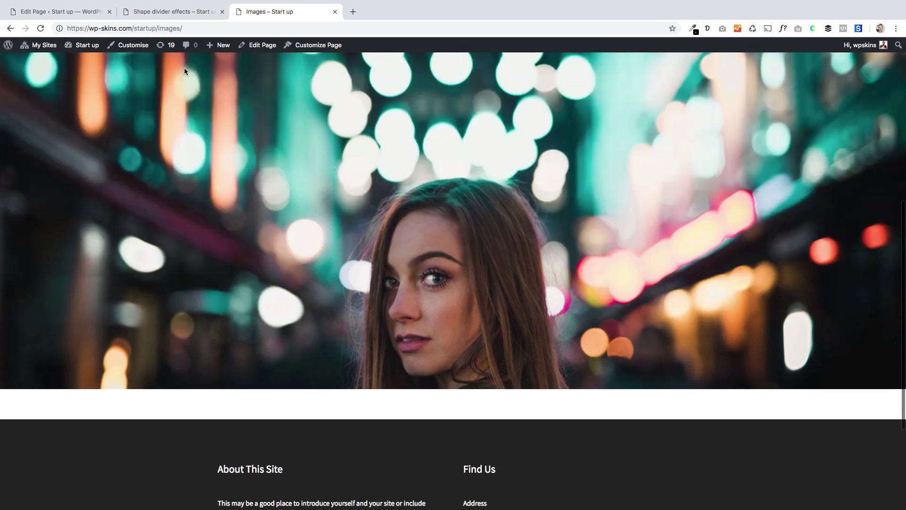
Compare the live Images page against the Shape divider effects example page
click(142, 11)
scroll(256, 306, down, 10)
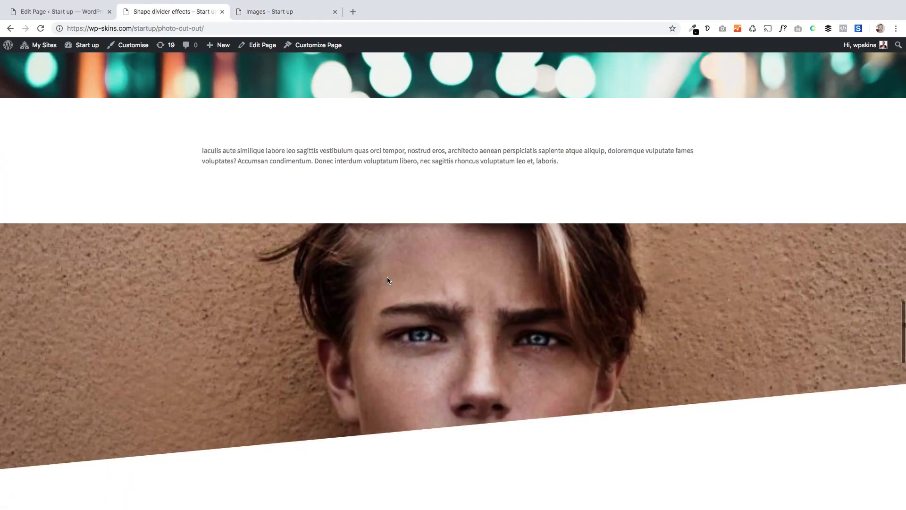
click(299, 12)
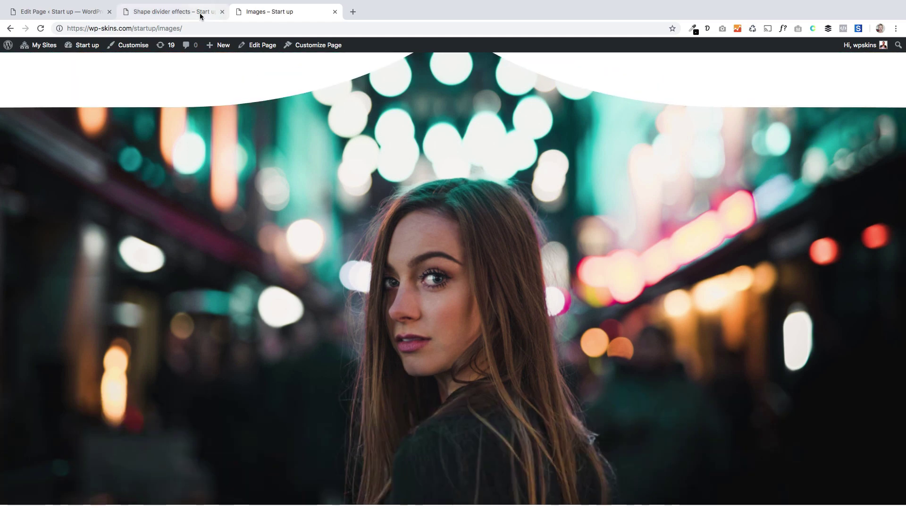
click(200, 13)
scroll(387, 268, up, 10)
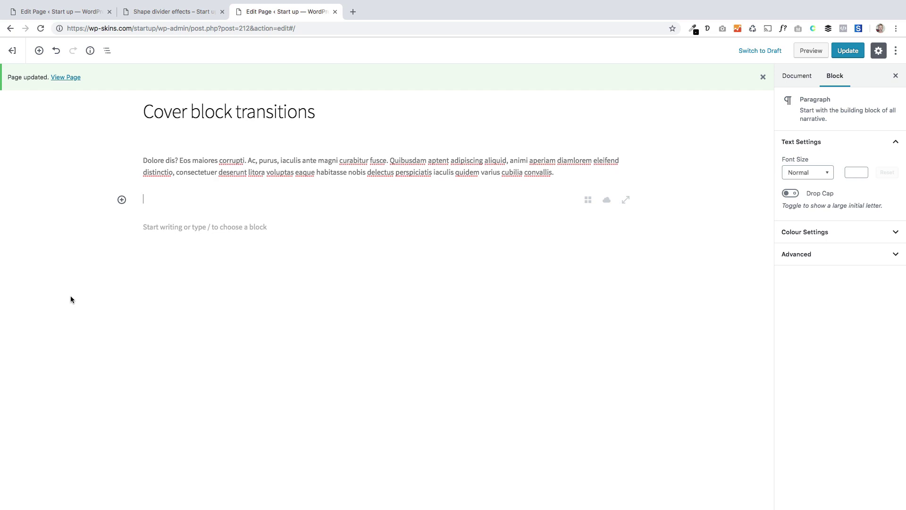
Insert a Cover block below the intro paragraph with the teal car photo as background
click(122, 199)
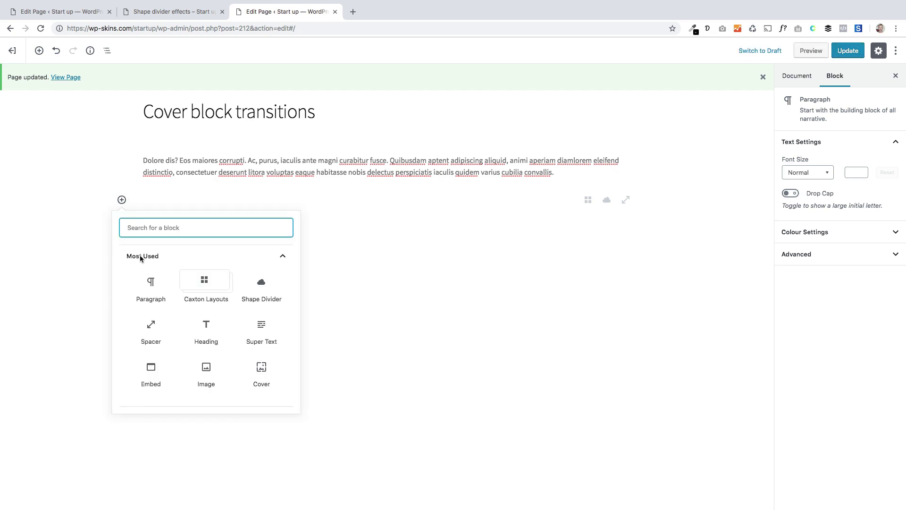
text(cove)
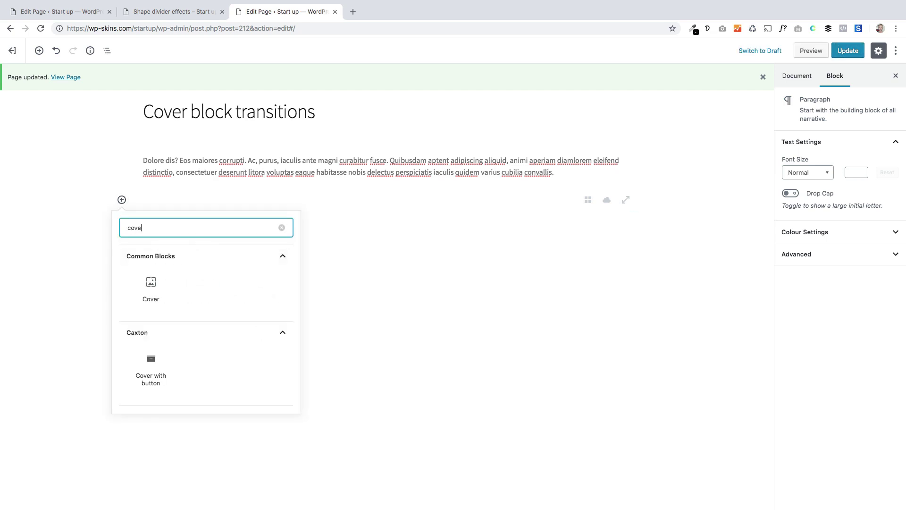
click(165, 285)
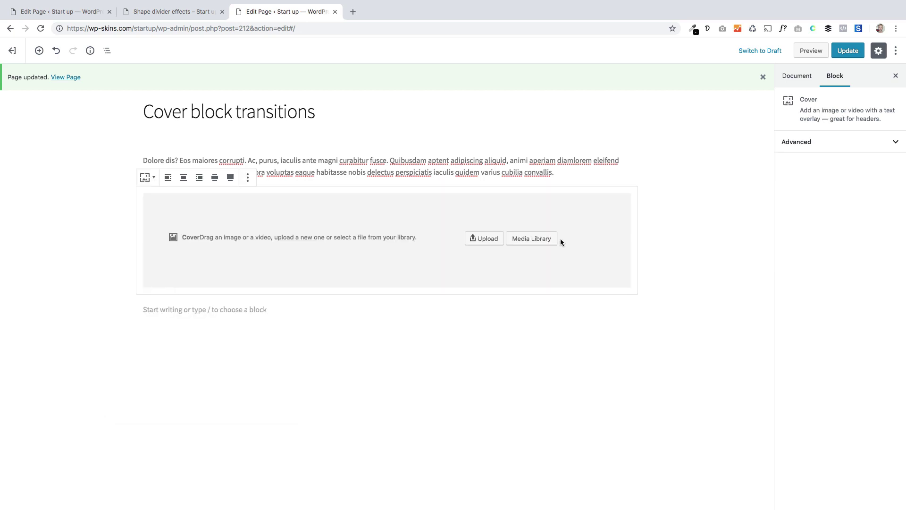
click(541, 240)
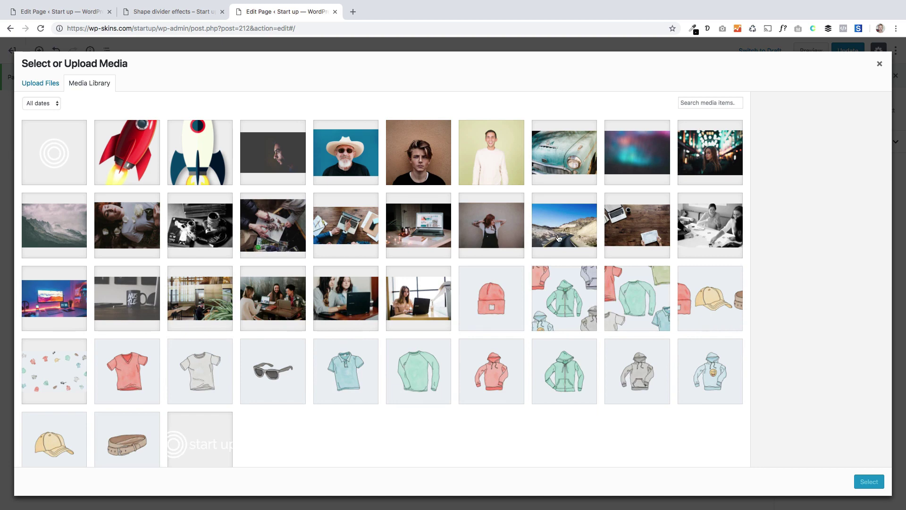
click(571, 164)
click(863, 482)
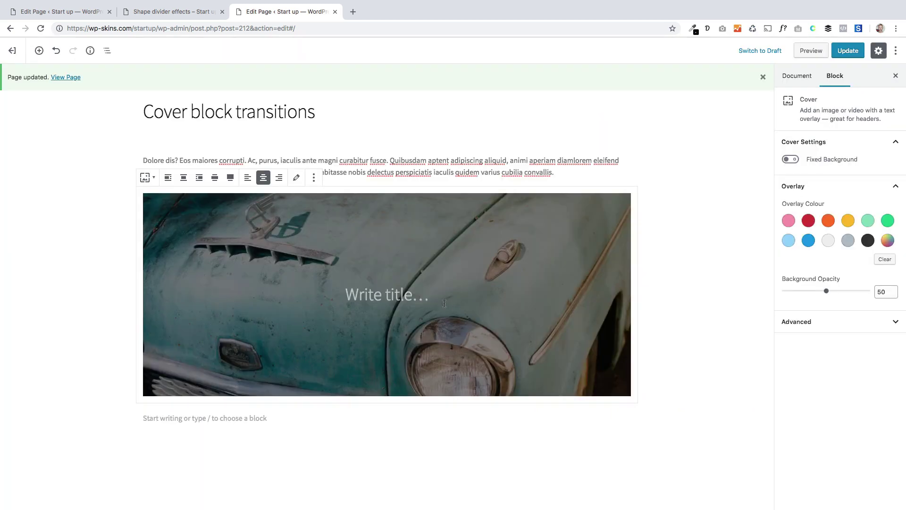
Title the cover 'On the road' and align it full width
text(On the )
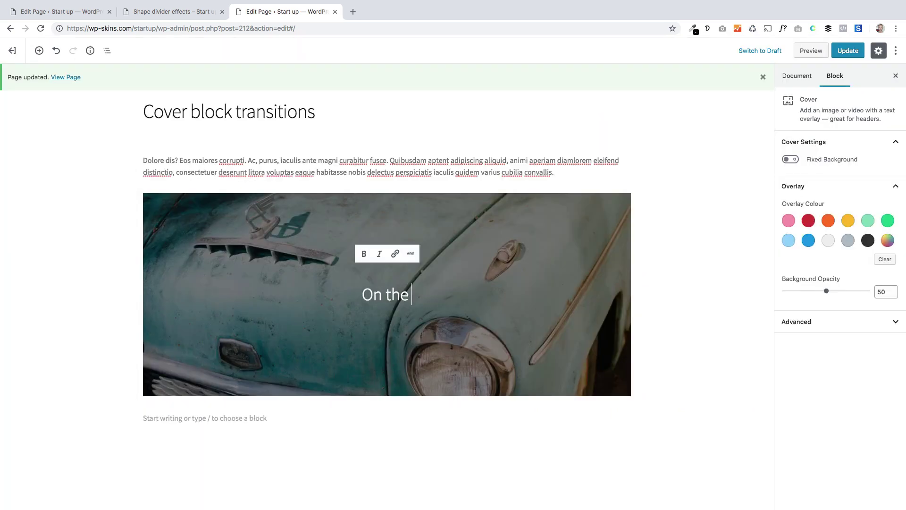
text(road)
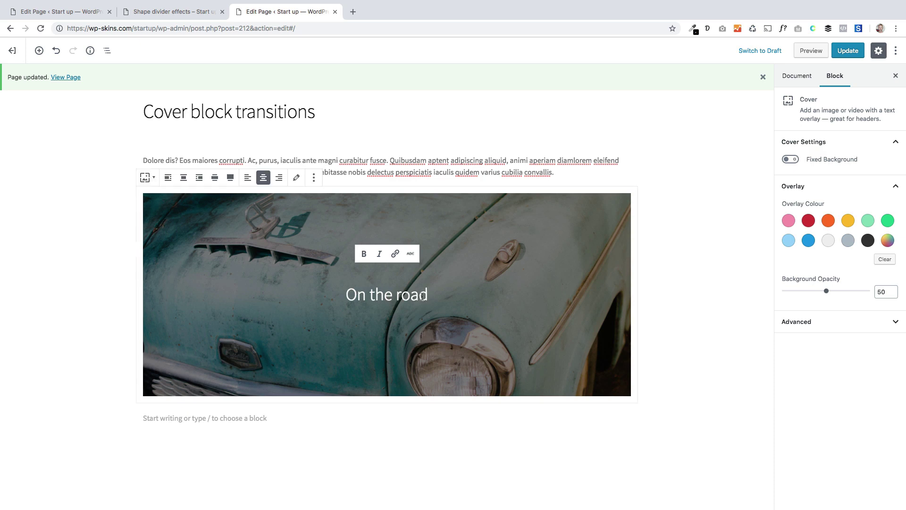
click(228, 178)
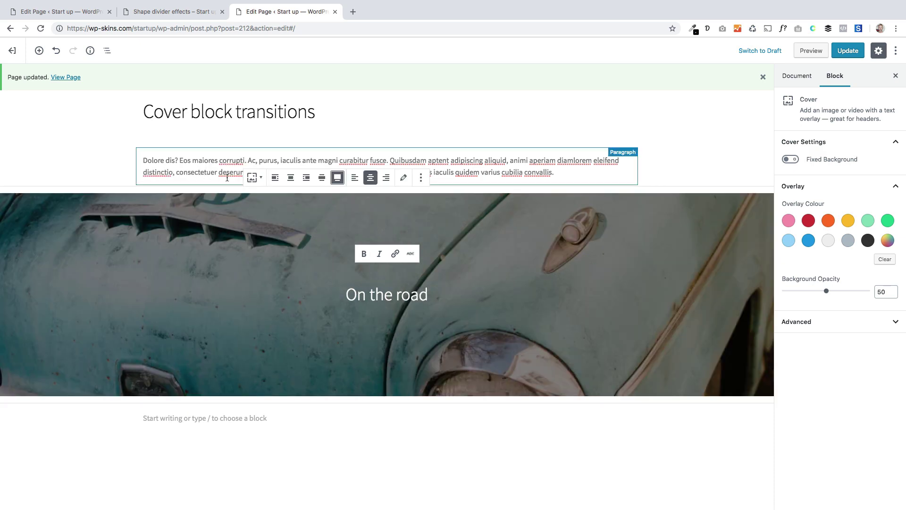
click(552, 174)
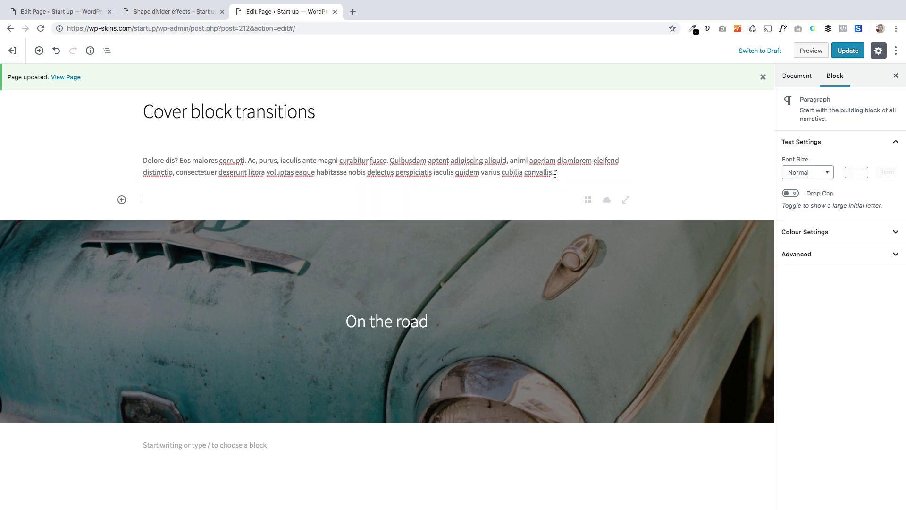
Add a Pyramids shape divider above the cover, positioned over the next block
click(122, 200)
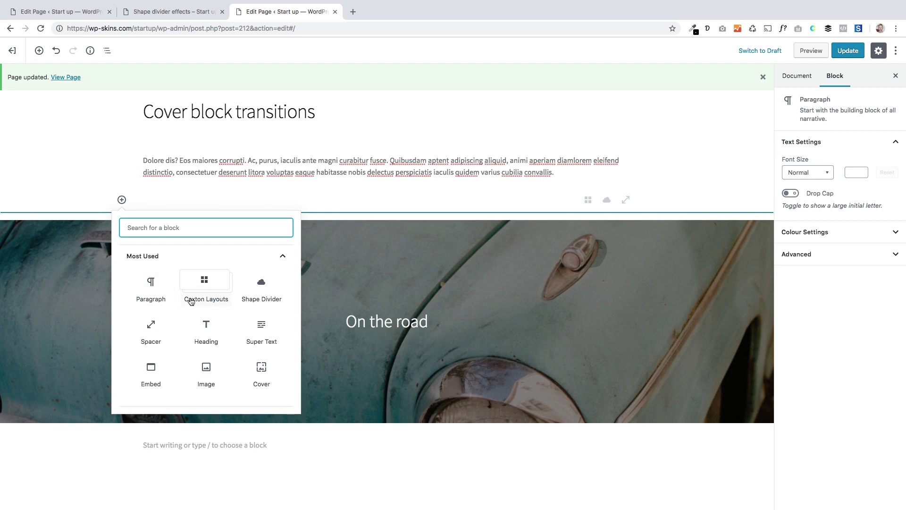
click(252, 284)
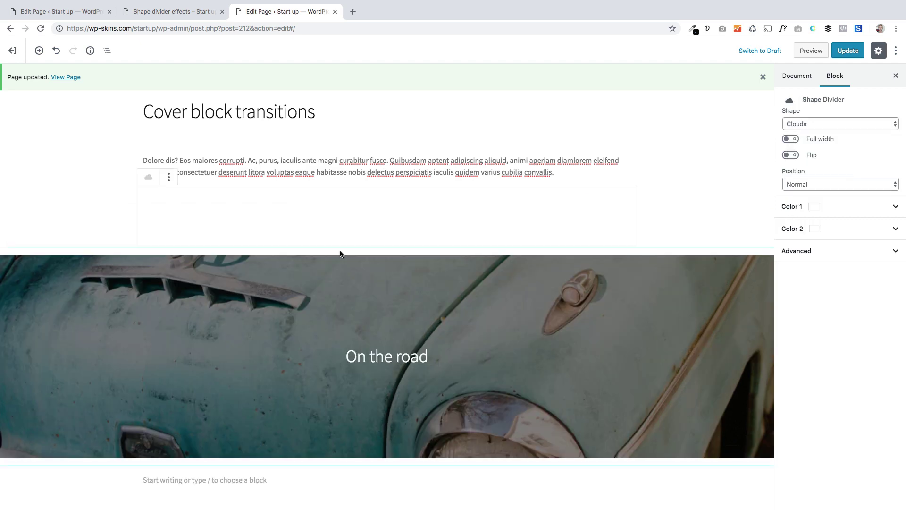
click(822, 124)
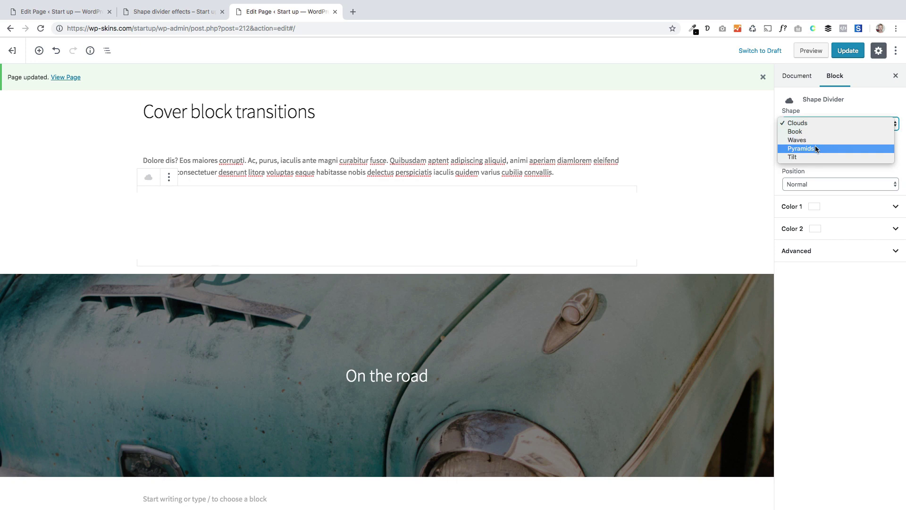
click(817, 149)
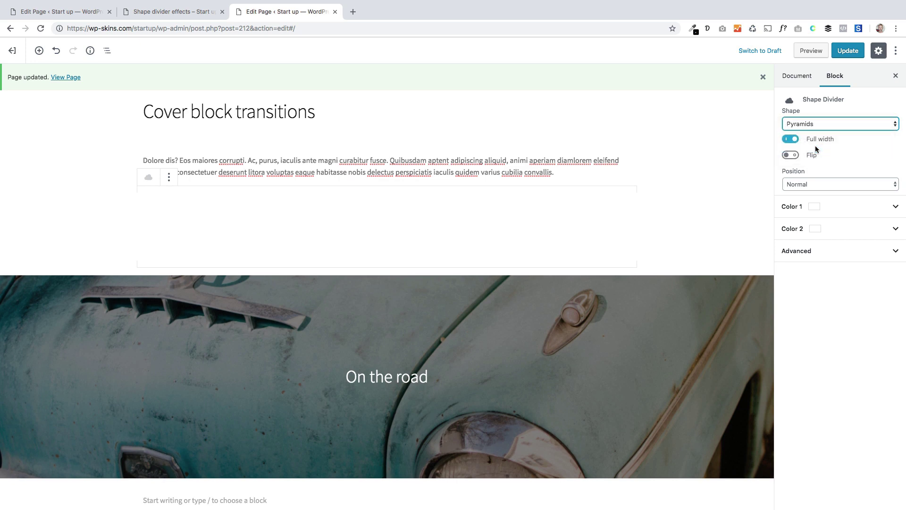
click(833, 189)
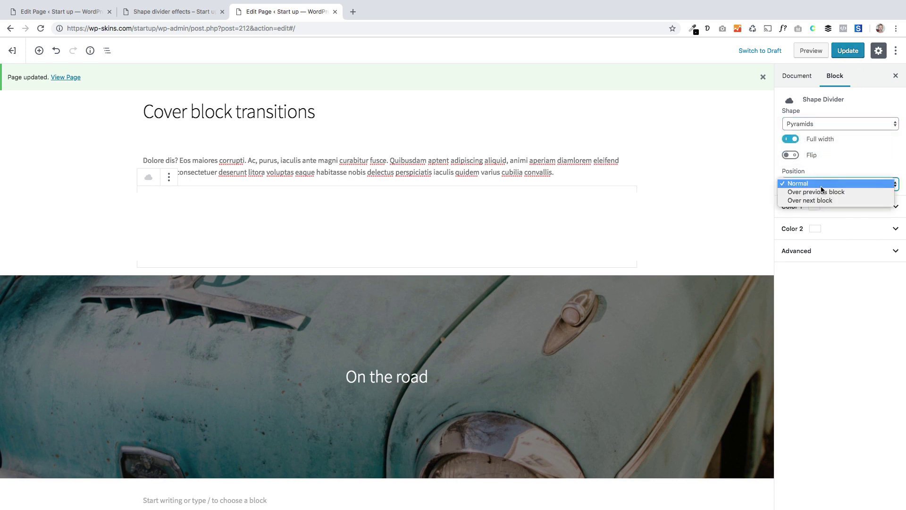
click(798, 202)
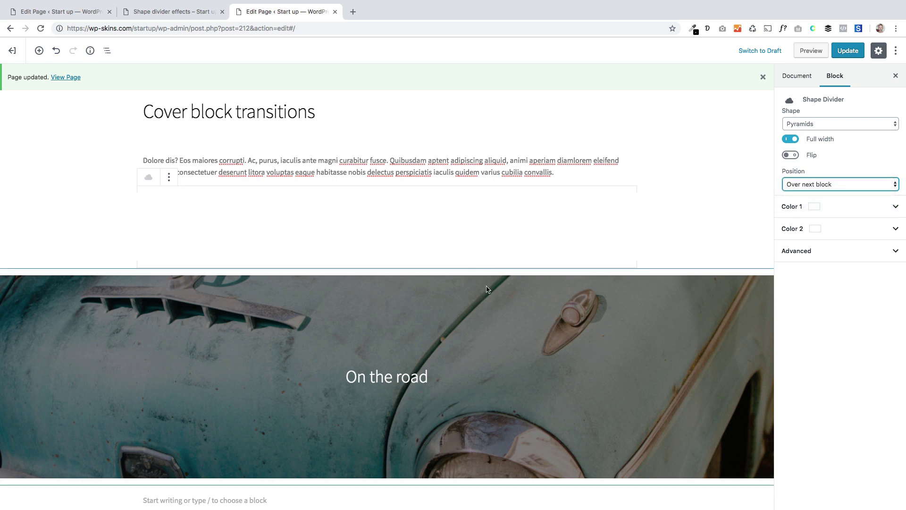
Update the page and view it live
click(848, 52)
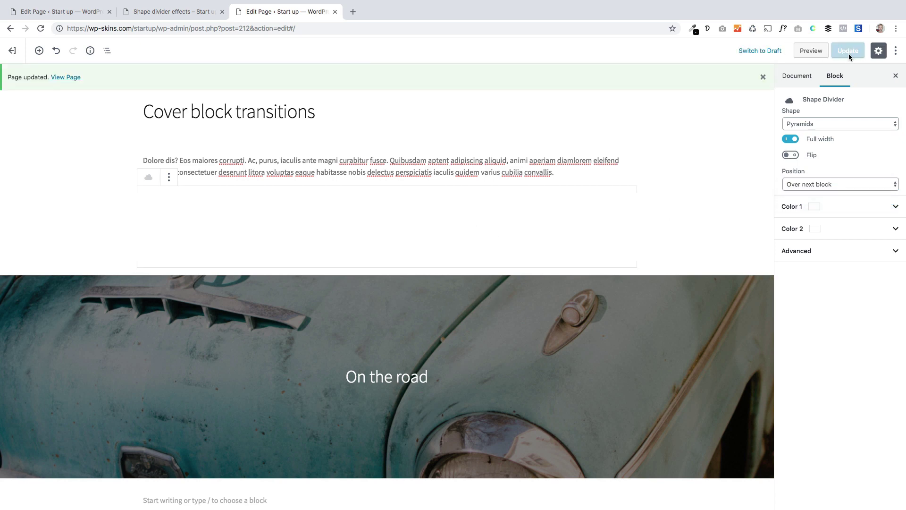
click(71, 78)
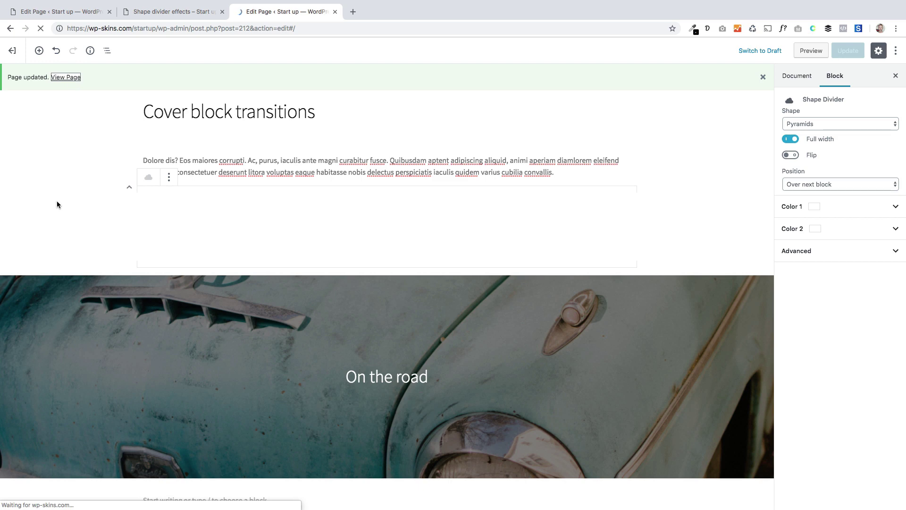
scroll(98, 303, down, 3)
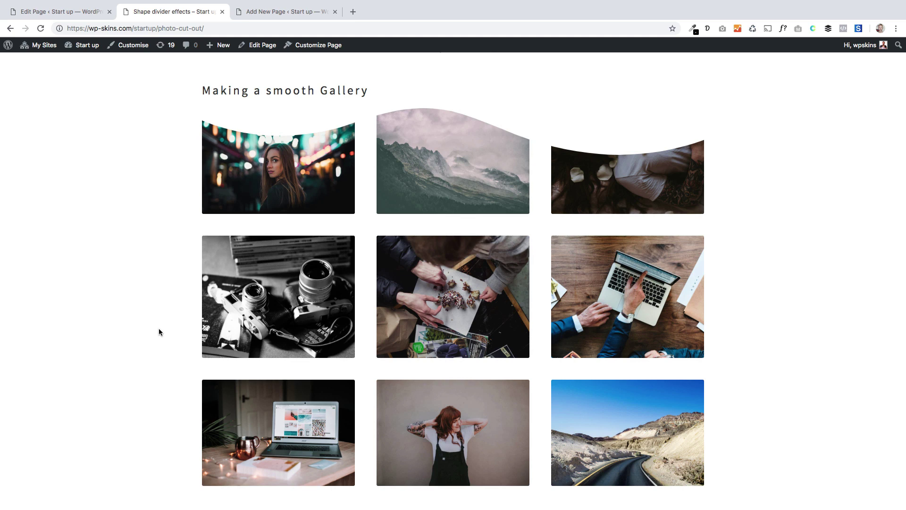
Go to the blank new page editor to begin a new page
click(288, 12)
Title the page 'Gallery' and paste a lorem ipsum paragraph below it
click(291, 88)
text(Gallery)
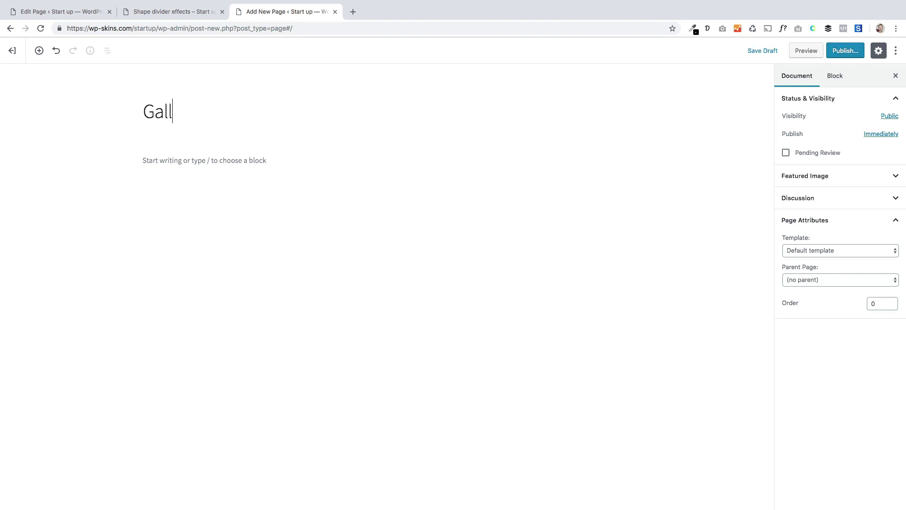
click(265, 158)
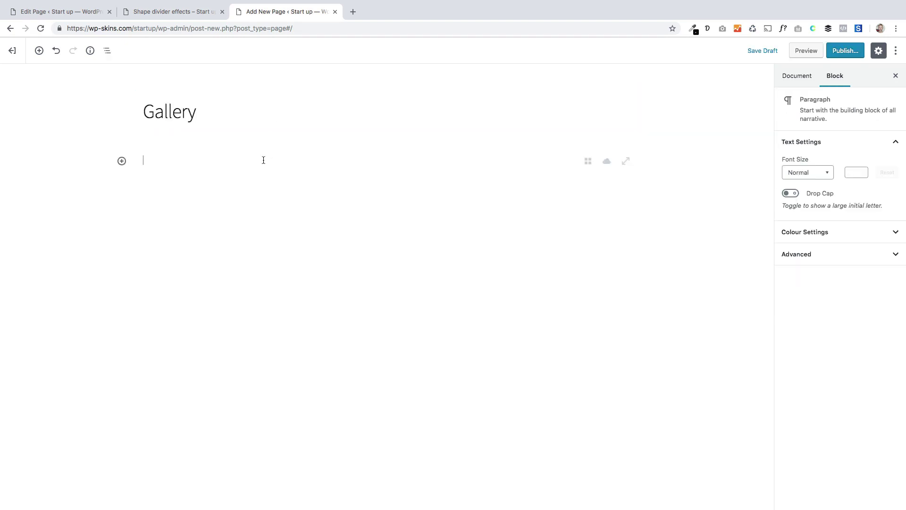
text(Dolore dis? Eos maiores corrupti. Ac, purus, iaculis ante magni curabitur fusce. Quibusdam aptent adipiscing aliquid, animi aperiam diamlorem eleifend distinctio, consectetuer deserunt litora voluptas eaque habitasse nobis delectus perspiciatis iaculis quidem varius cubilia convallis.)
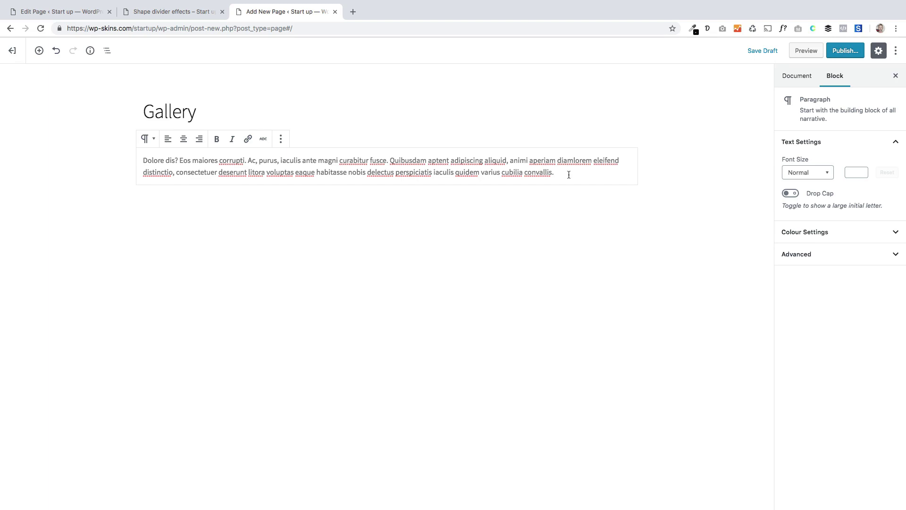
key(Return)
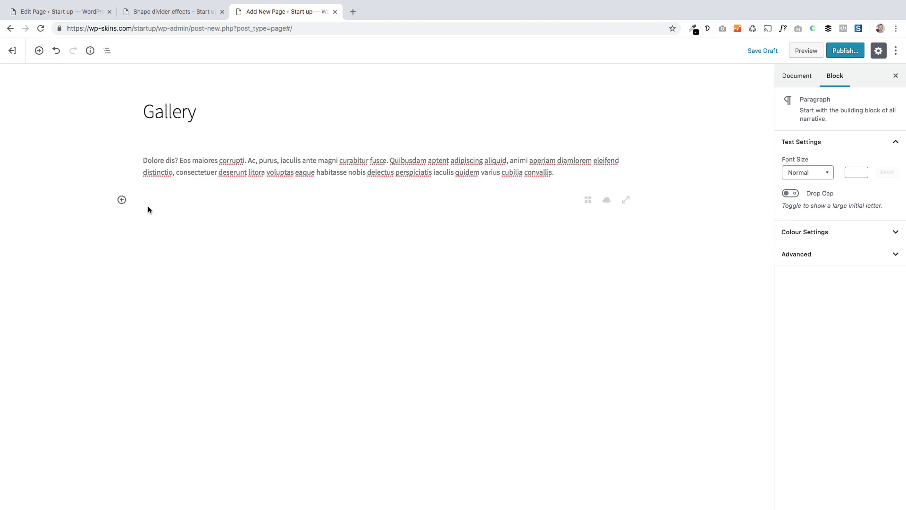
Add a Gallery block after the paragraph using the 'gall' block search
click(122, 200)
text(galle)
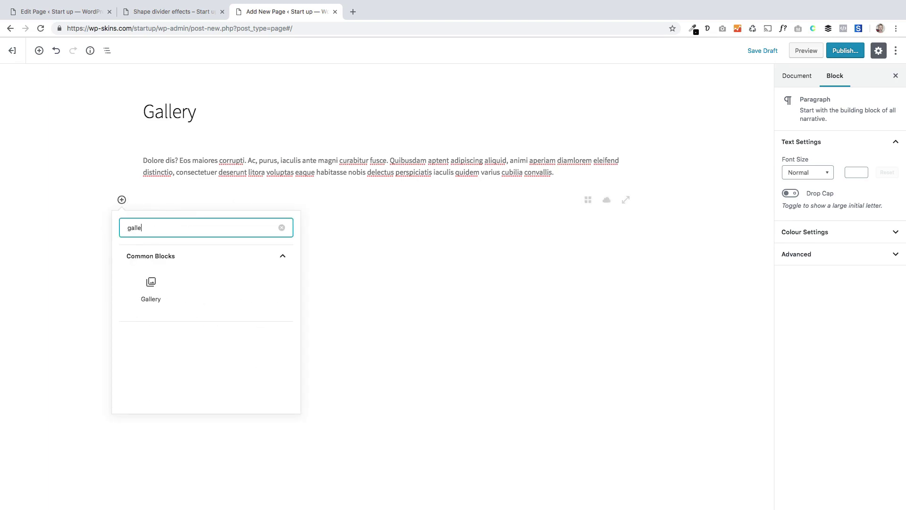
click(151, 288)
click(417, 256)
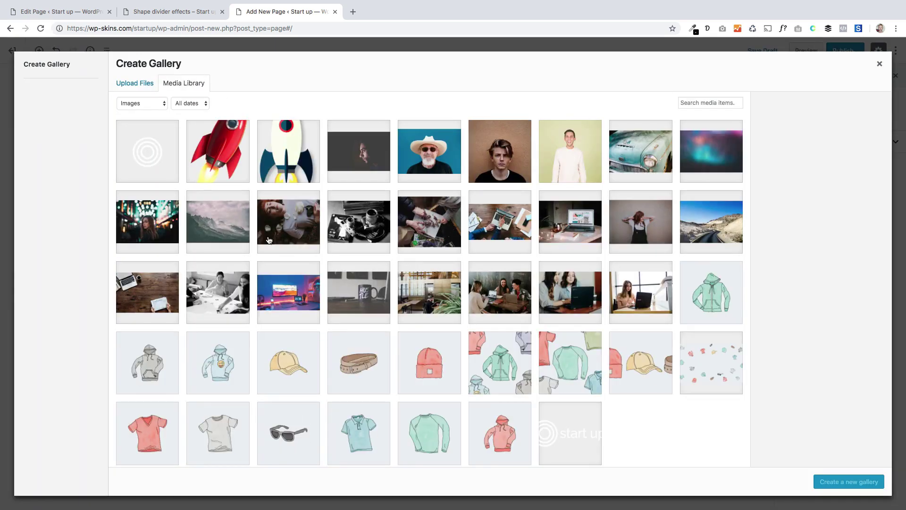
Select nine photos in the Media Library, from the night-street portrait to the woman posing
click(151, 223)
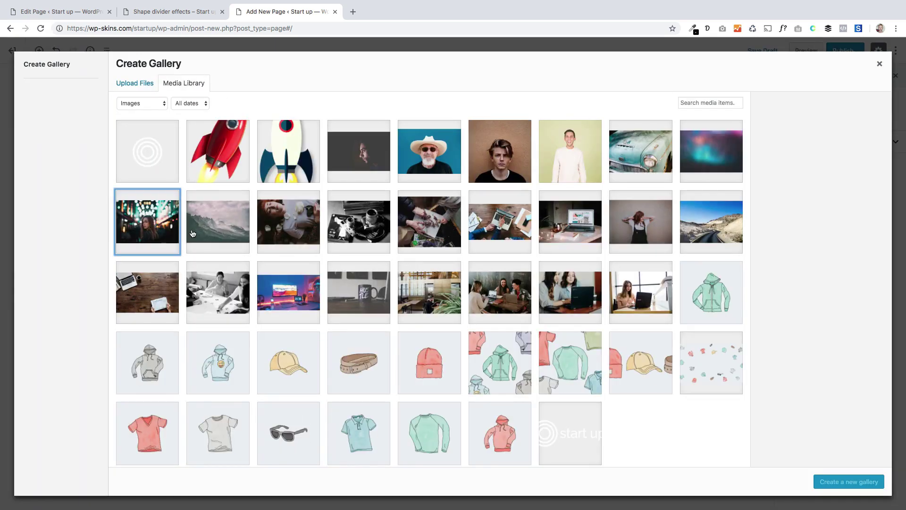
click(698, 229)
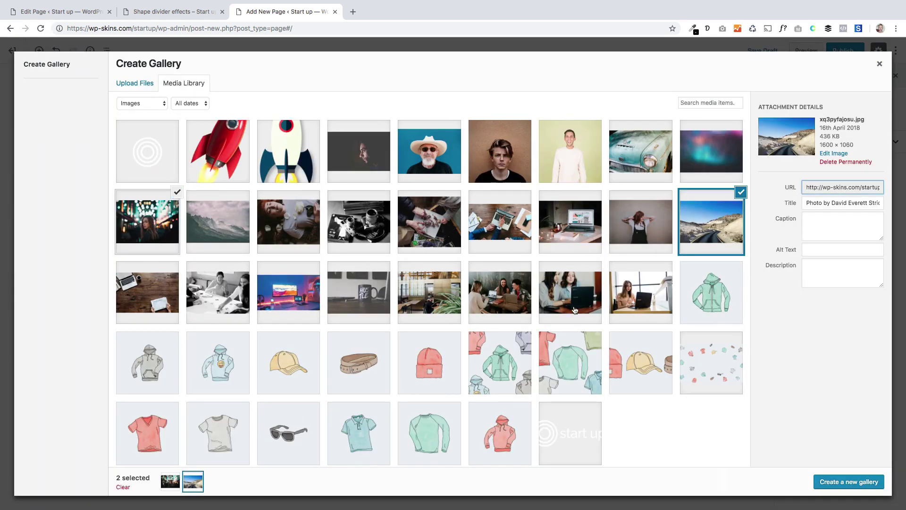
click(218, 221)
click(289, 222)
click(359, 222)
click(429, 222)
click(500, 221)
click(571, 222)
click(678, 221)
click(656, 232)
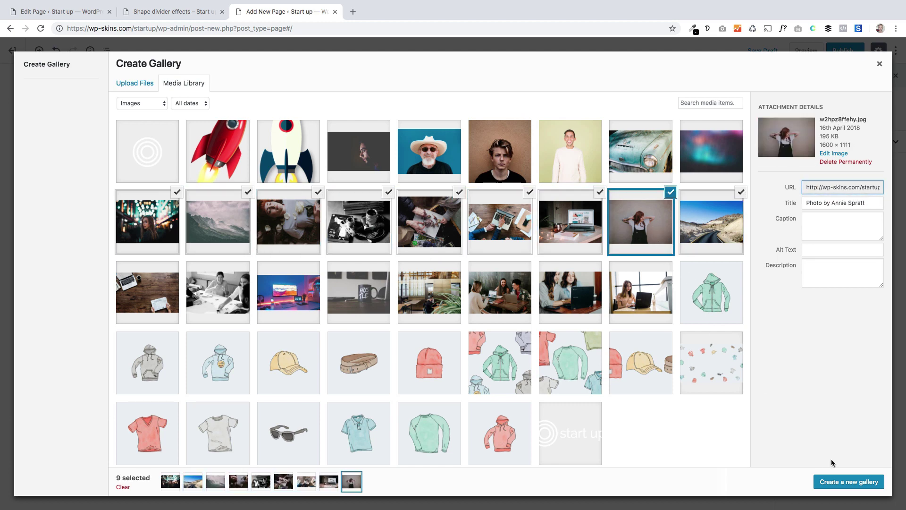
Create the gallery from the nine selected images and insert it into the page
click(848, 482)
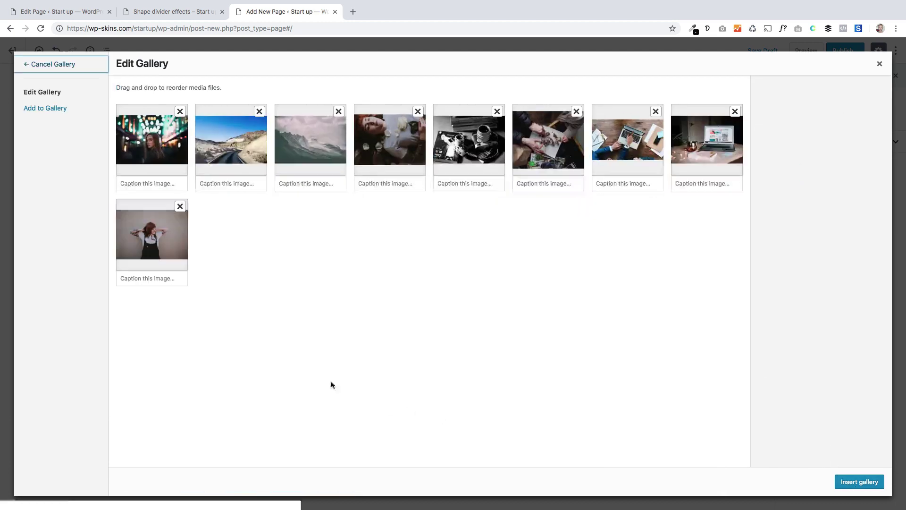
click(859, 481)
scroll(536, 393, down, 5)
scroll(536, 393, up, 5)
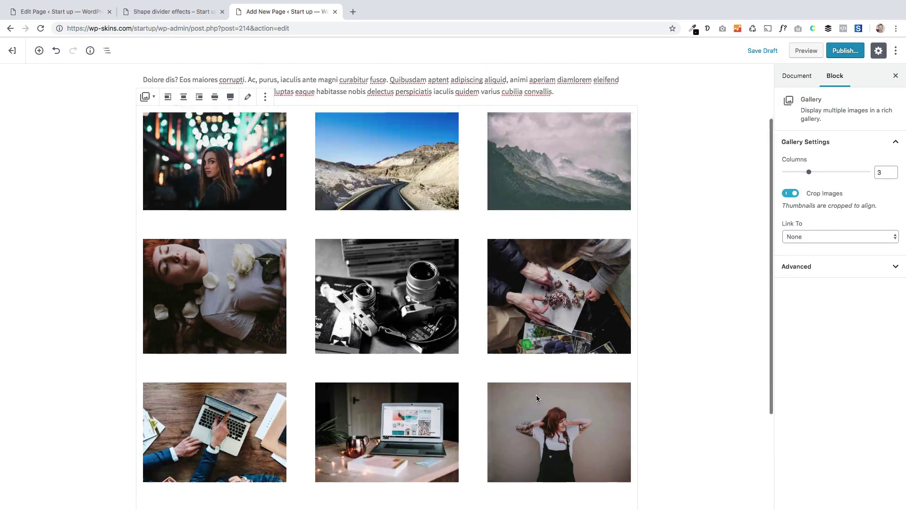
Add a Waves shape divider above the gallery, positioned over the next block
click(568, 174)
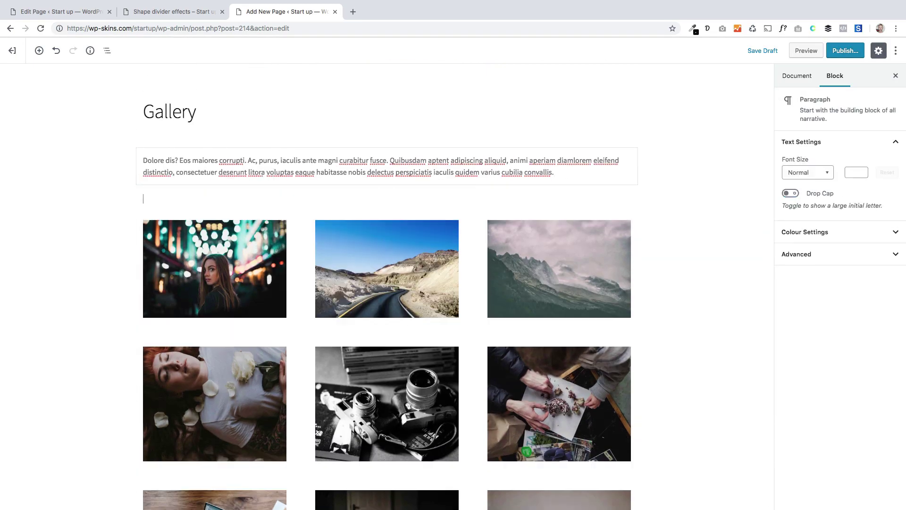
click(122, 200)
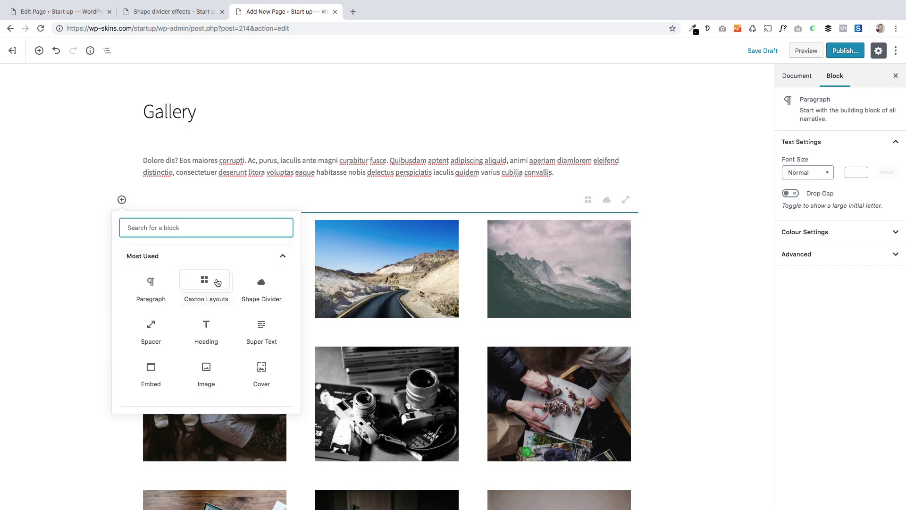
click(261, 284)
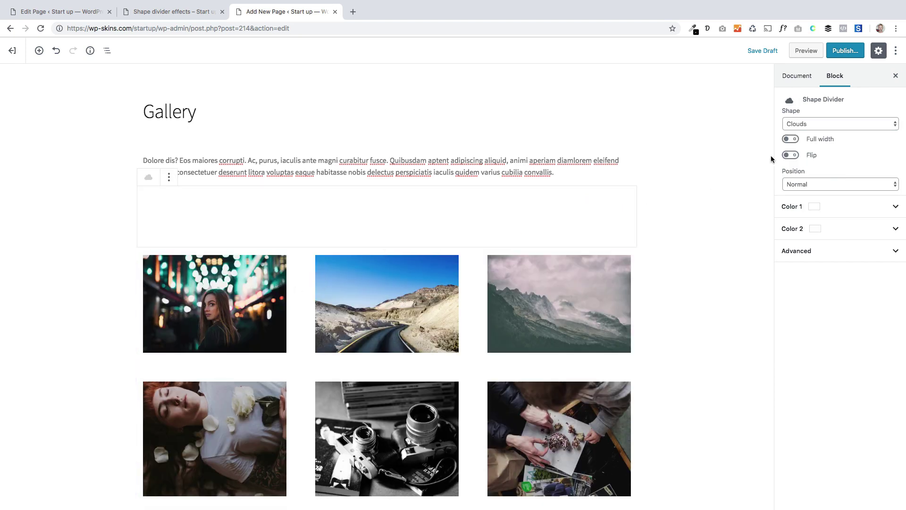
click(817, 126)
click(811, 140)
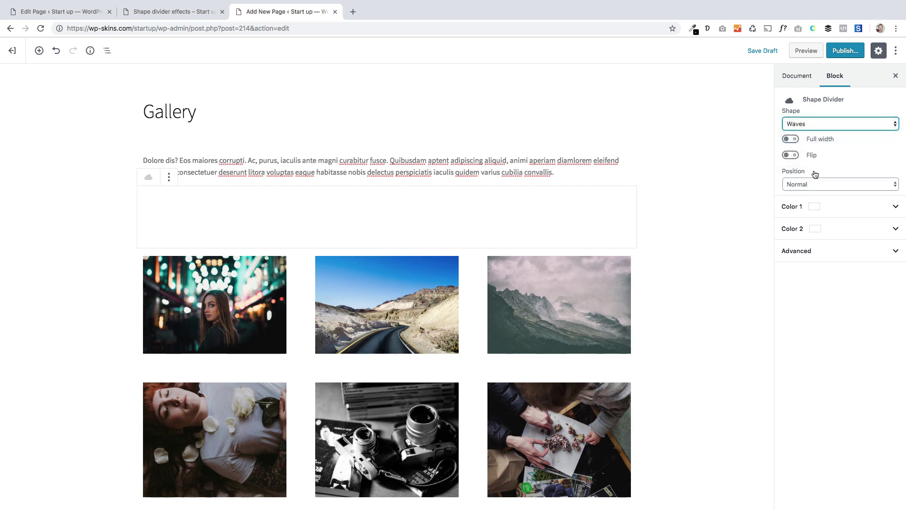
click(837, 185)
click(835, 200)
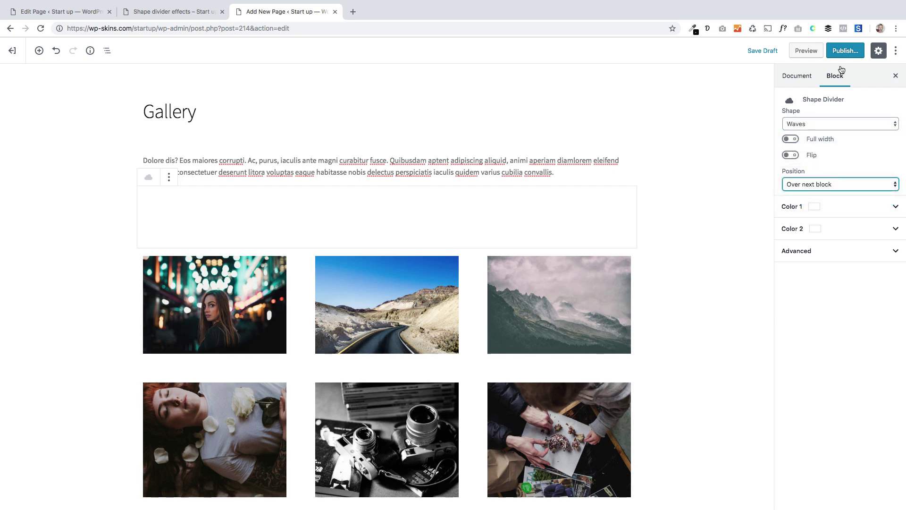
Publish the Gallery page and scroll through it live
click(845, 51)
click(843, 51)
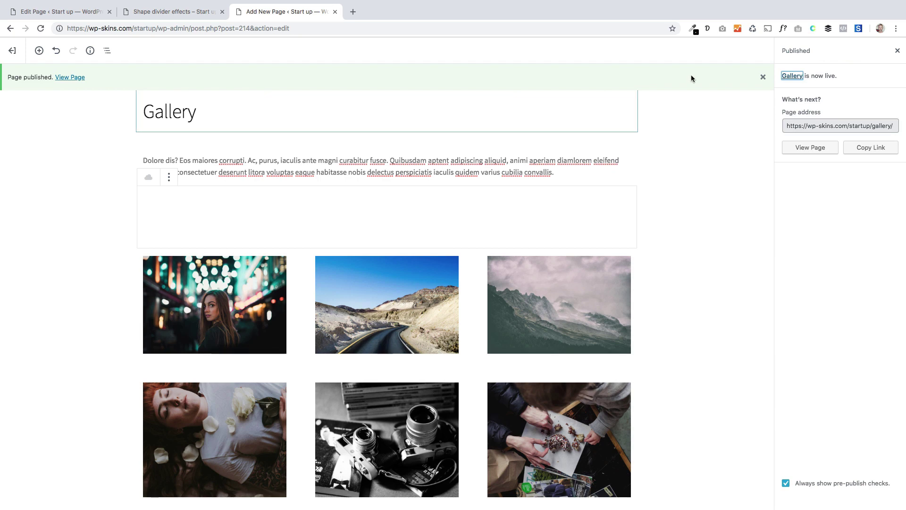
key(Return)
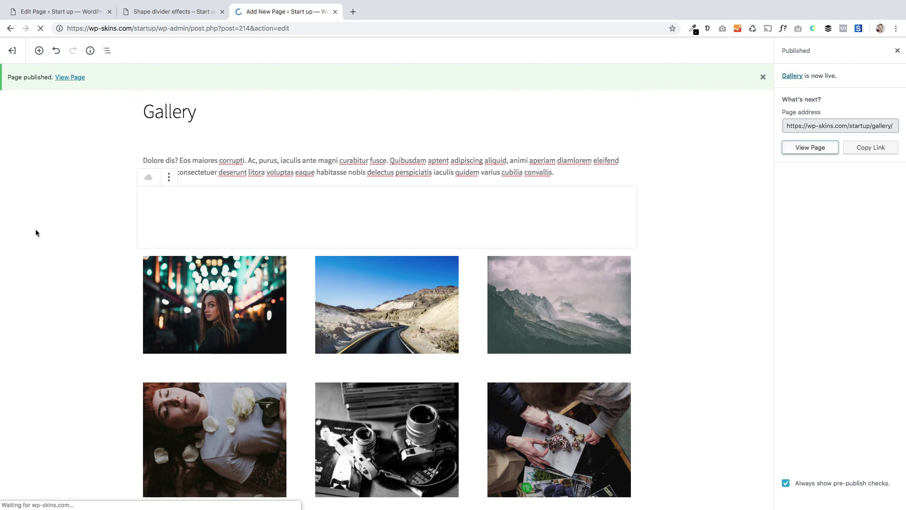
scroll(36, 229, down, 3)
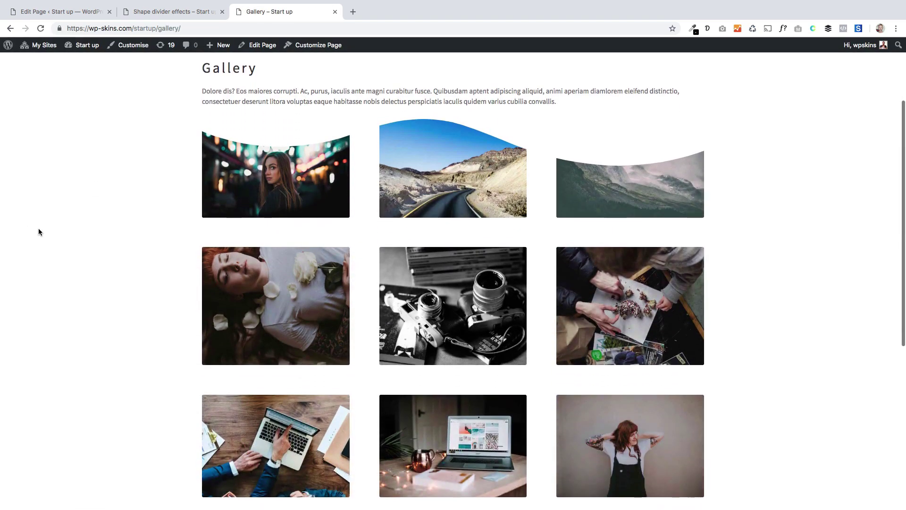
scroll(410, 325, down, 1)
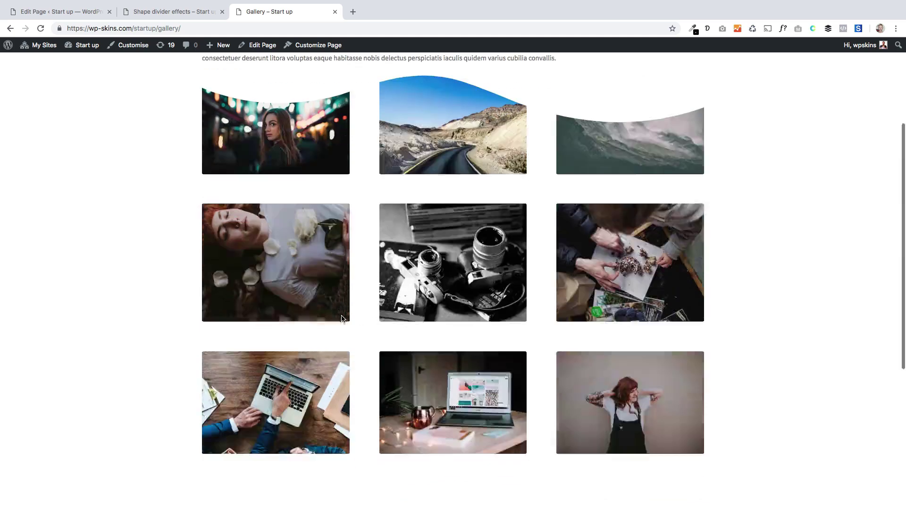